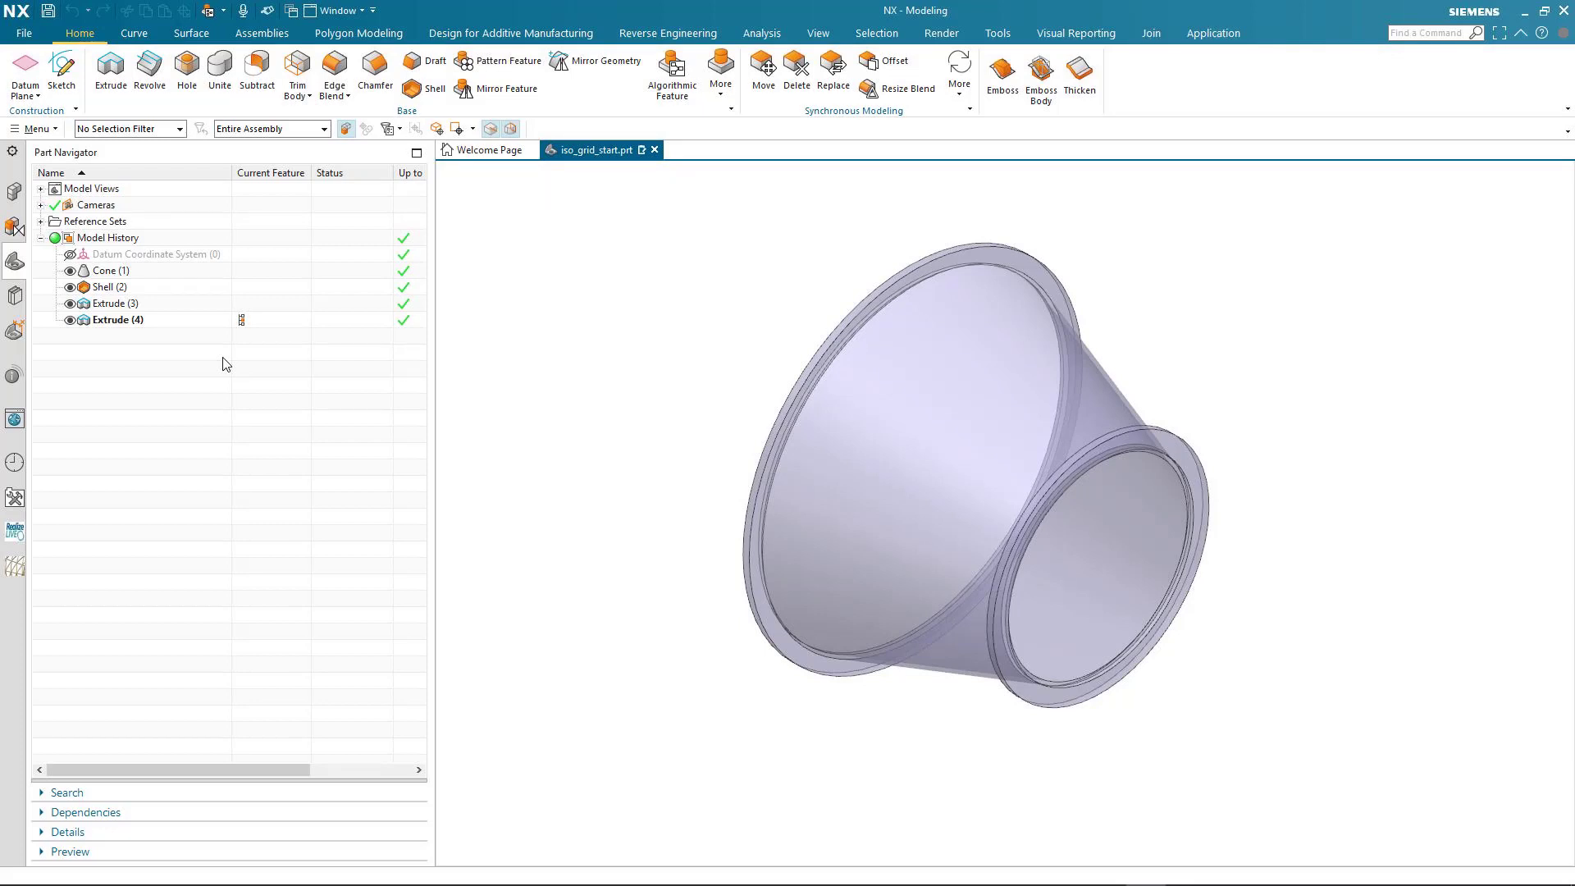
Start a new algorithmic feature rule for the flanged cone part
left_click(160, 273)
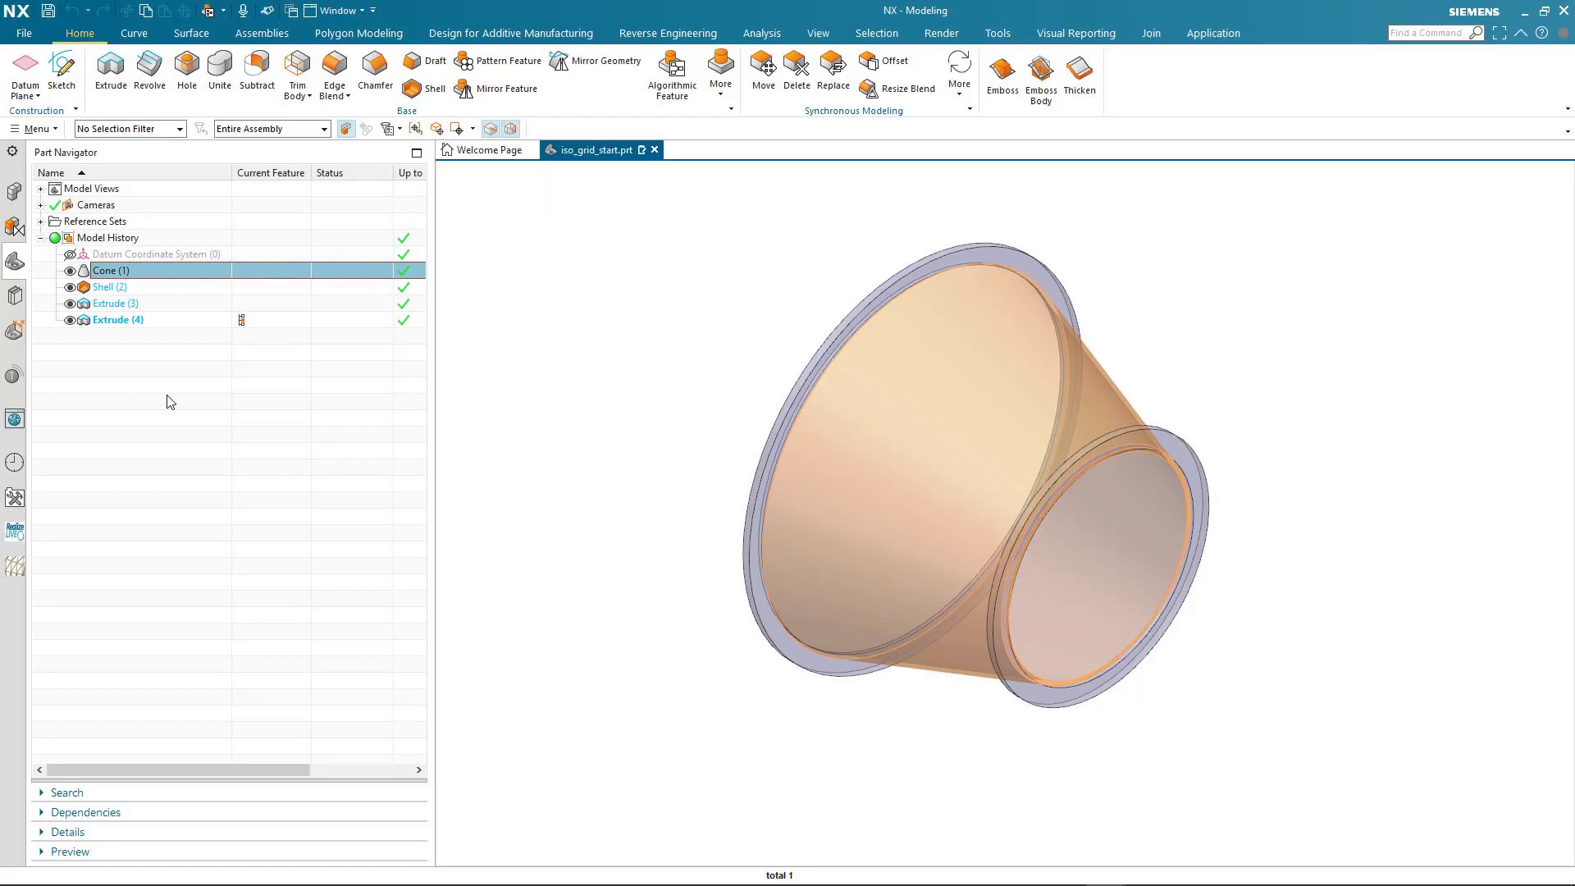
key("Escape")
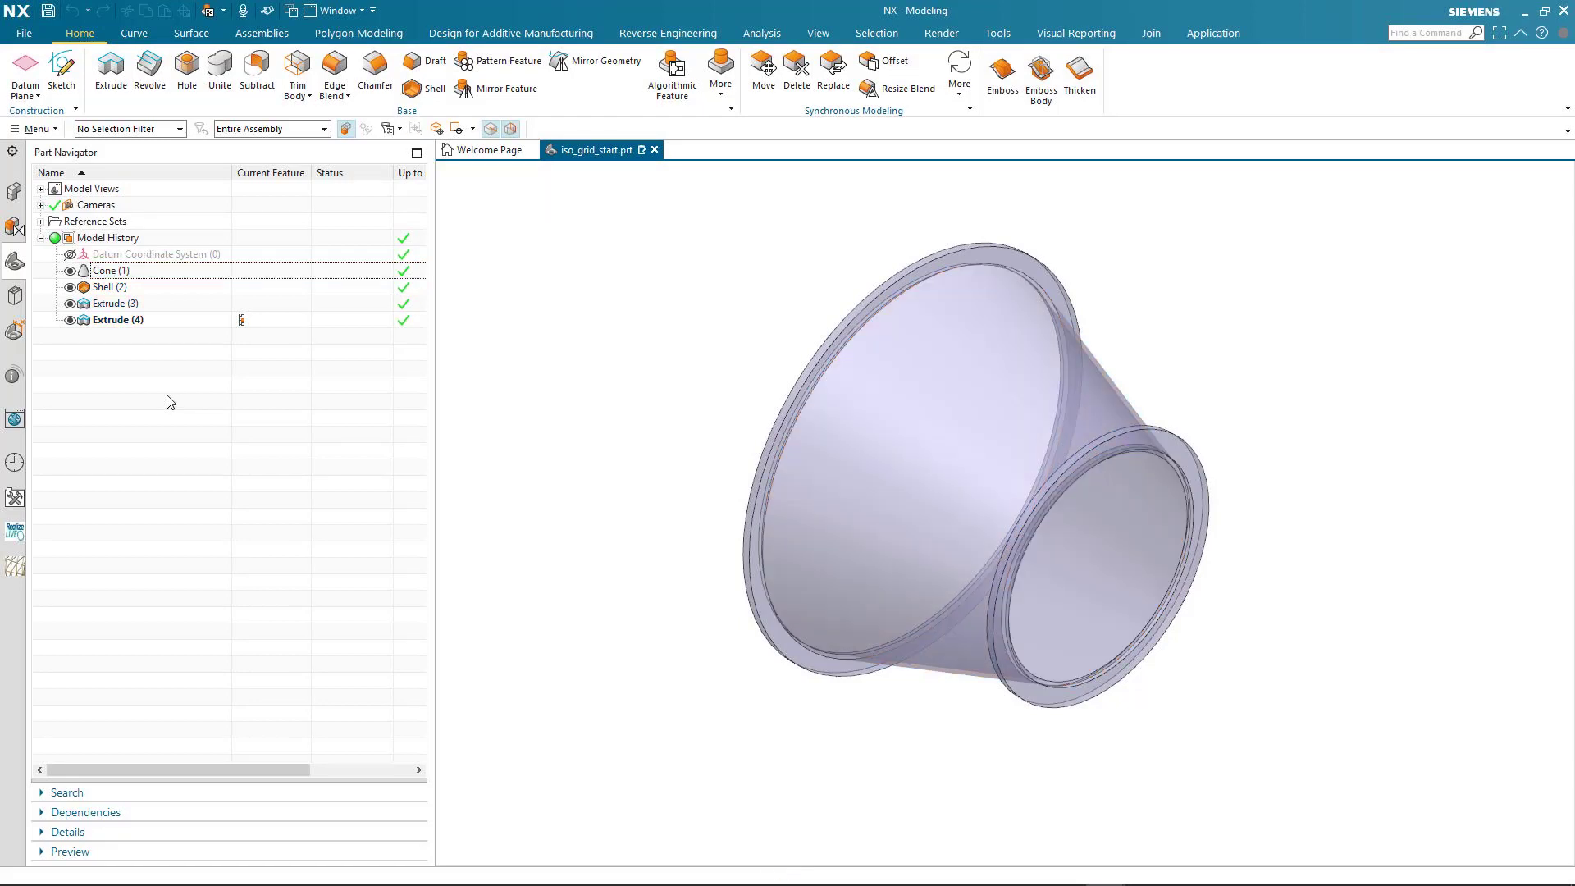
left_click(675, 81)
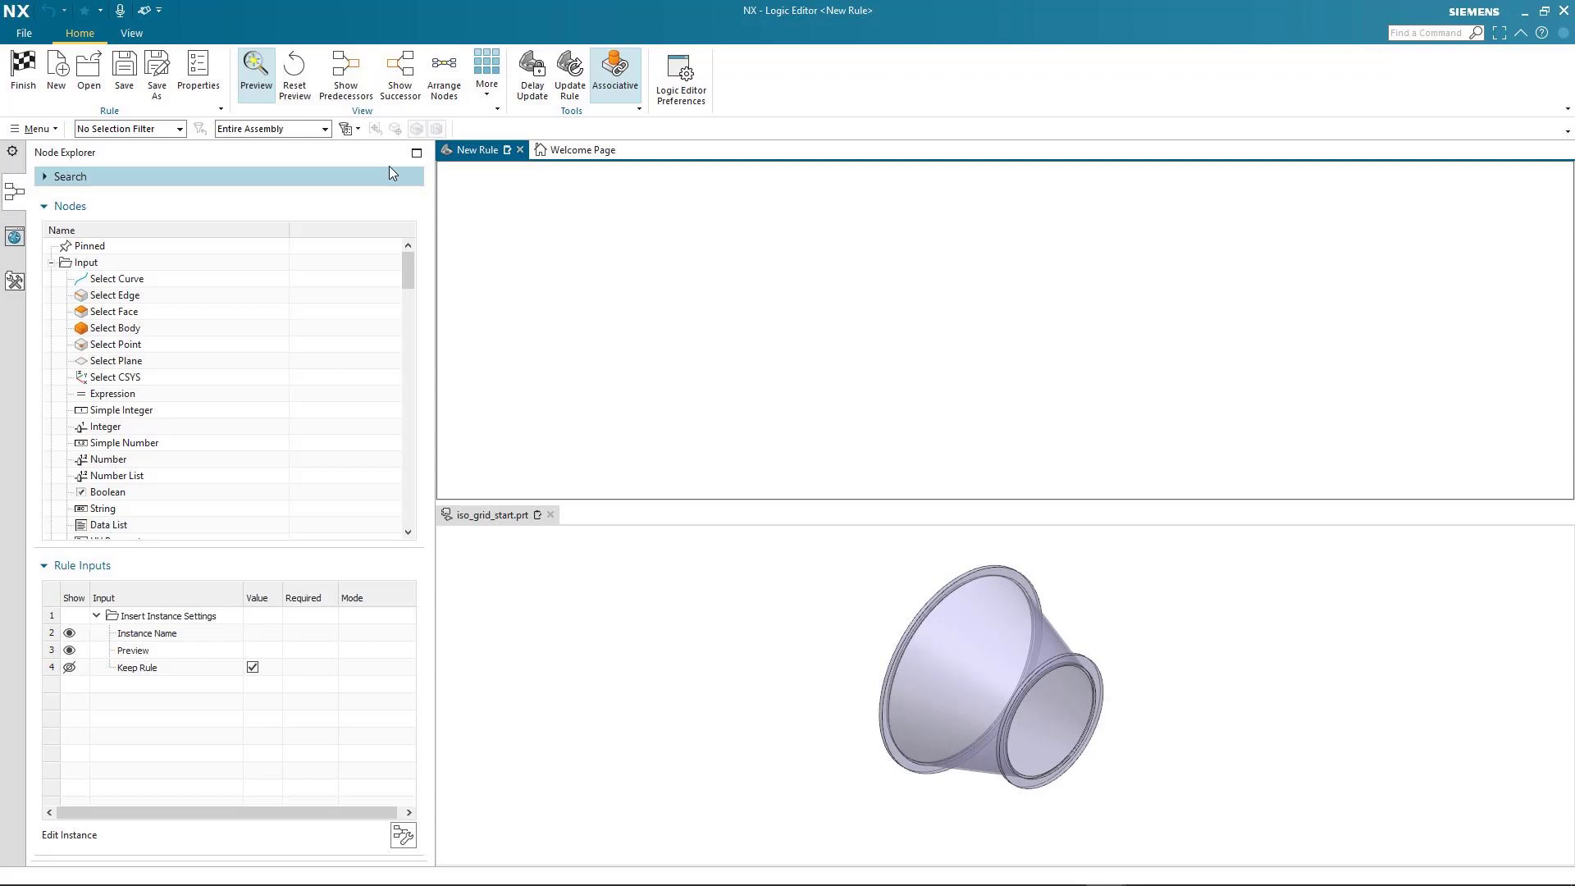
left_click(256, 82)
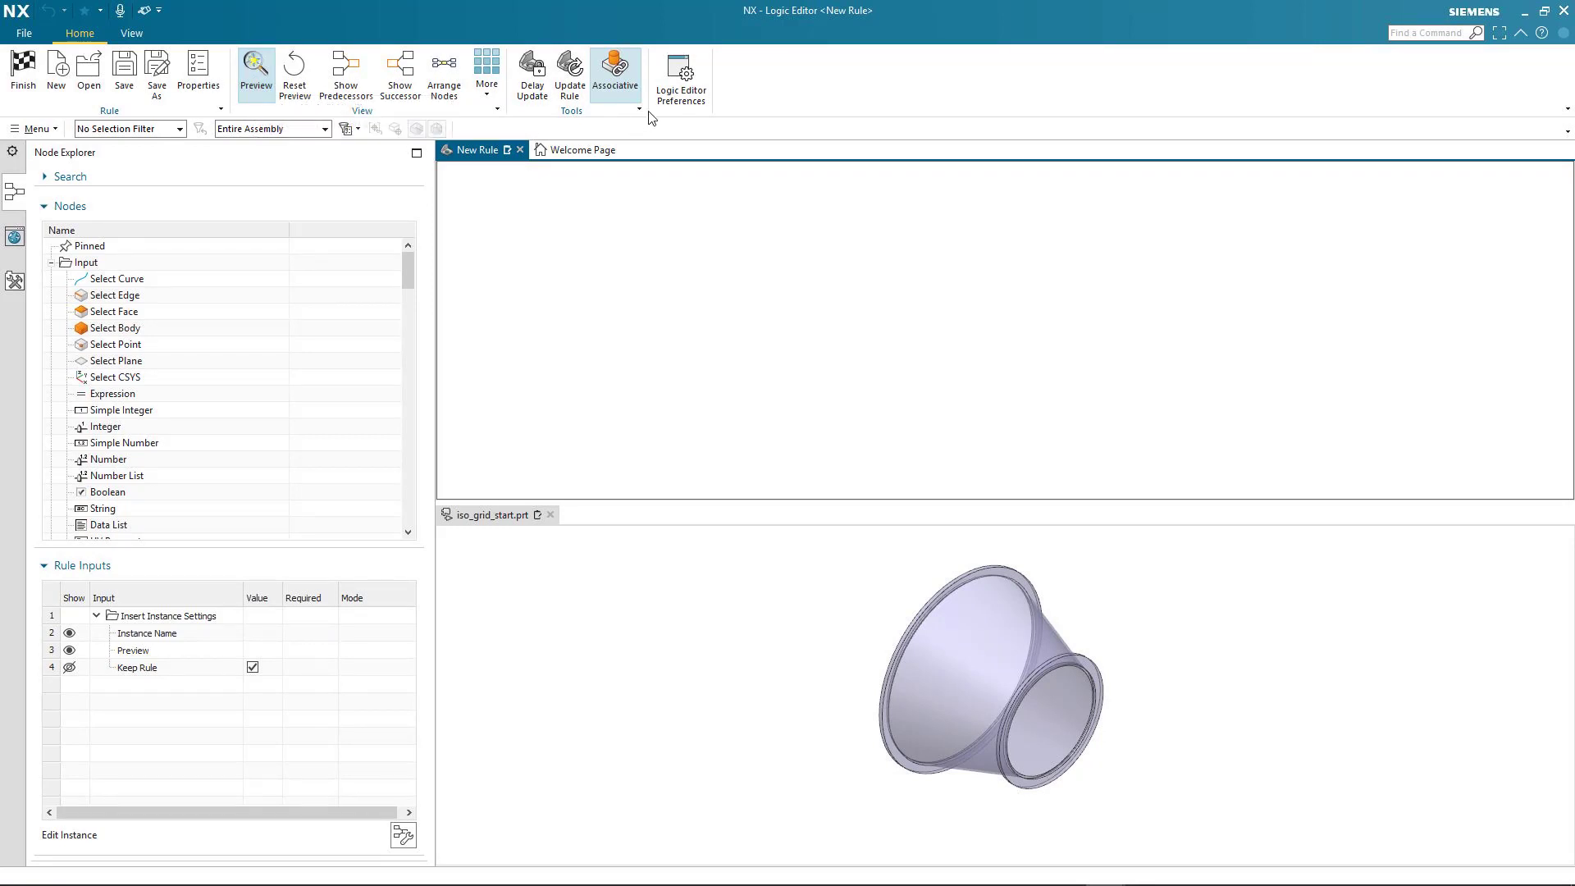
left_click(614, 82)
mouse_move(411, 269)
left_mouse_down()
mouse_move(423, 515)
mouse_move(411, 334)
mouse_move(428, 262)
left_mouse_up()
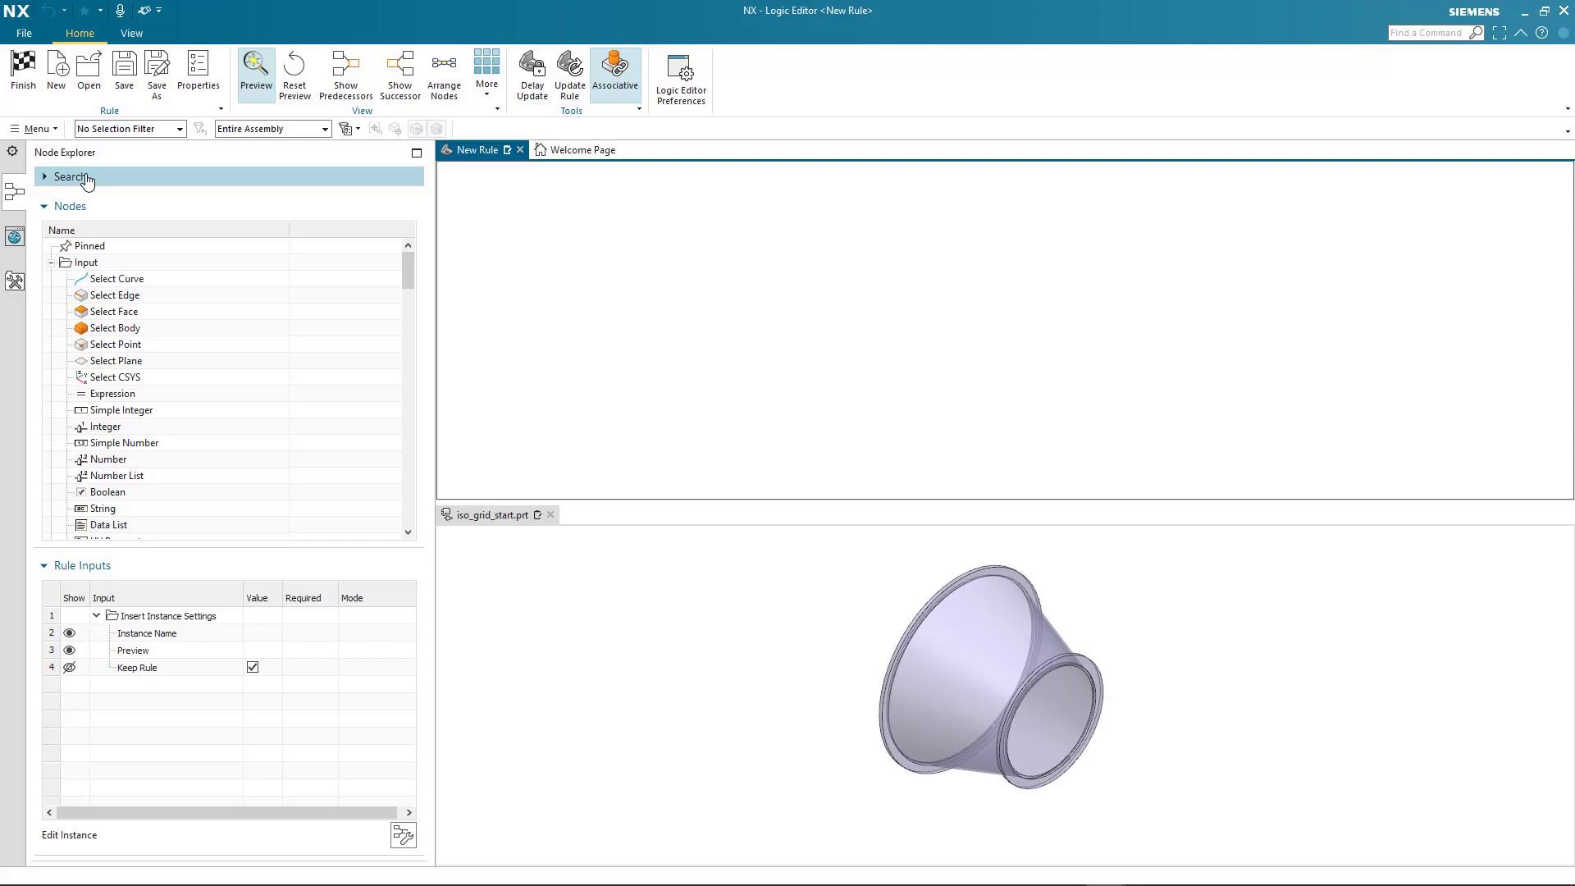
Add a Select Face node to the rule and assign the conical wall face of the part to it
left_click(125, 313)
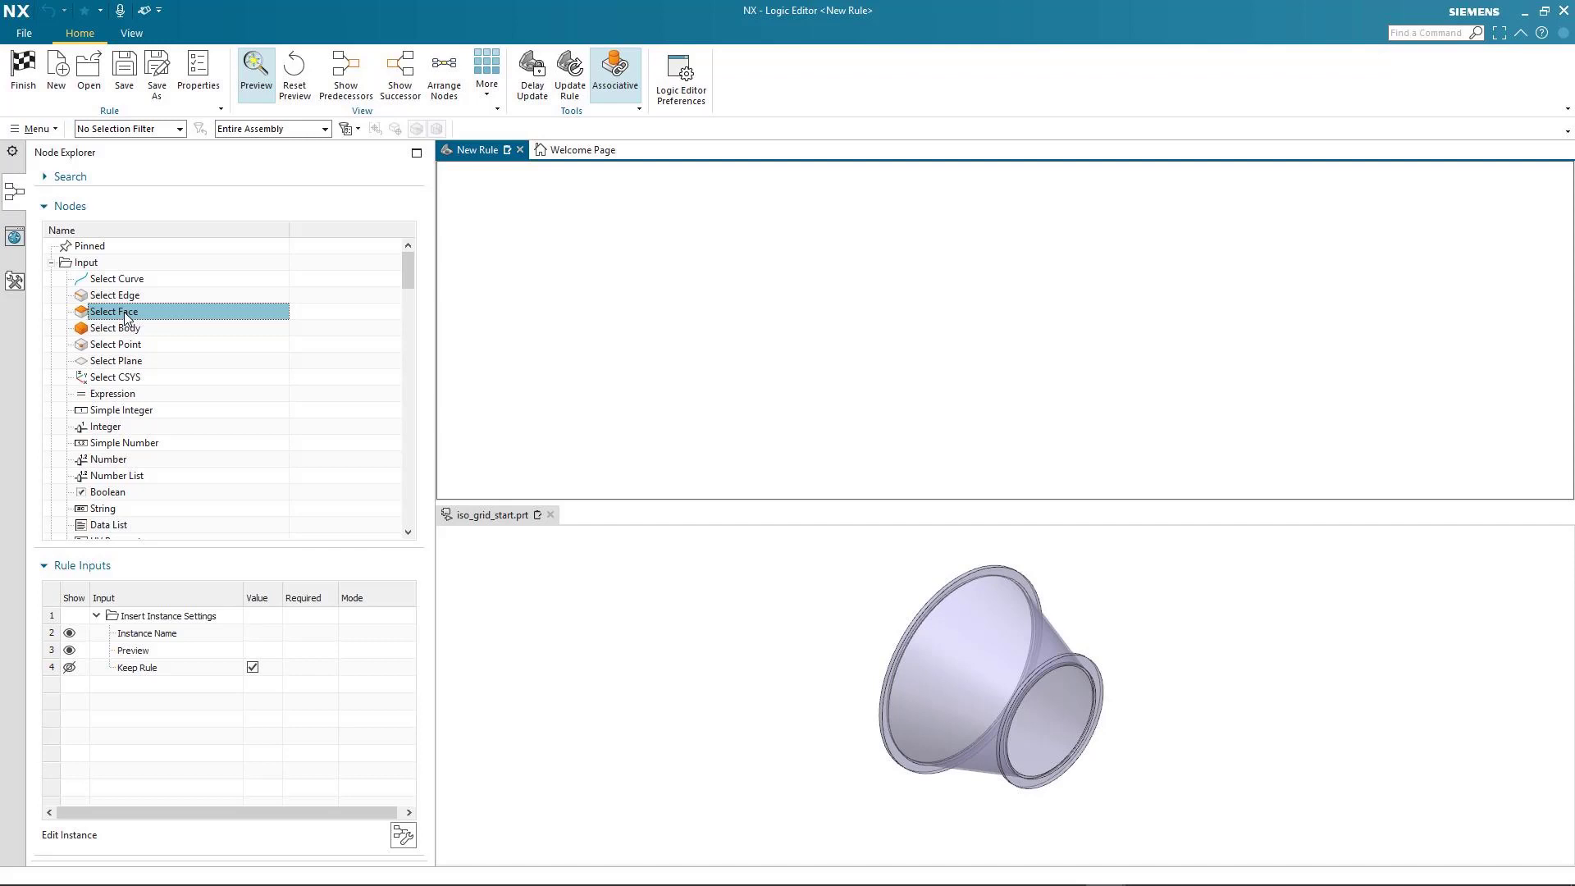
left_click_drag(125, 312, 576, 311)
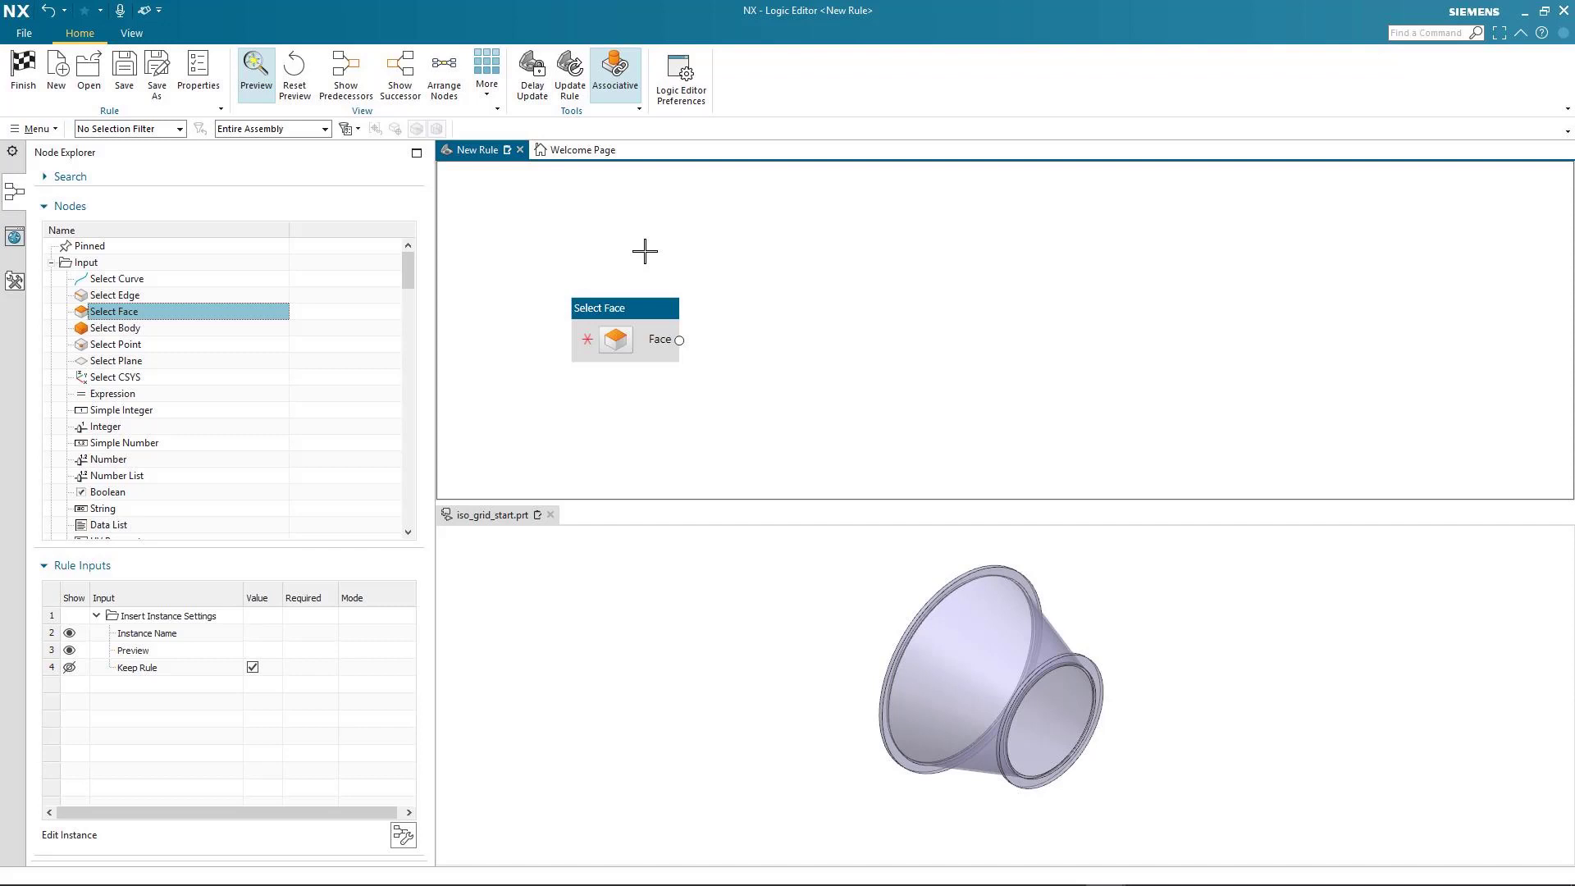
left_click(615, 339)
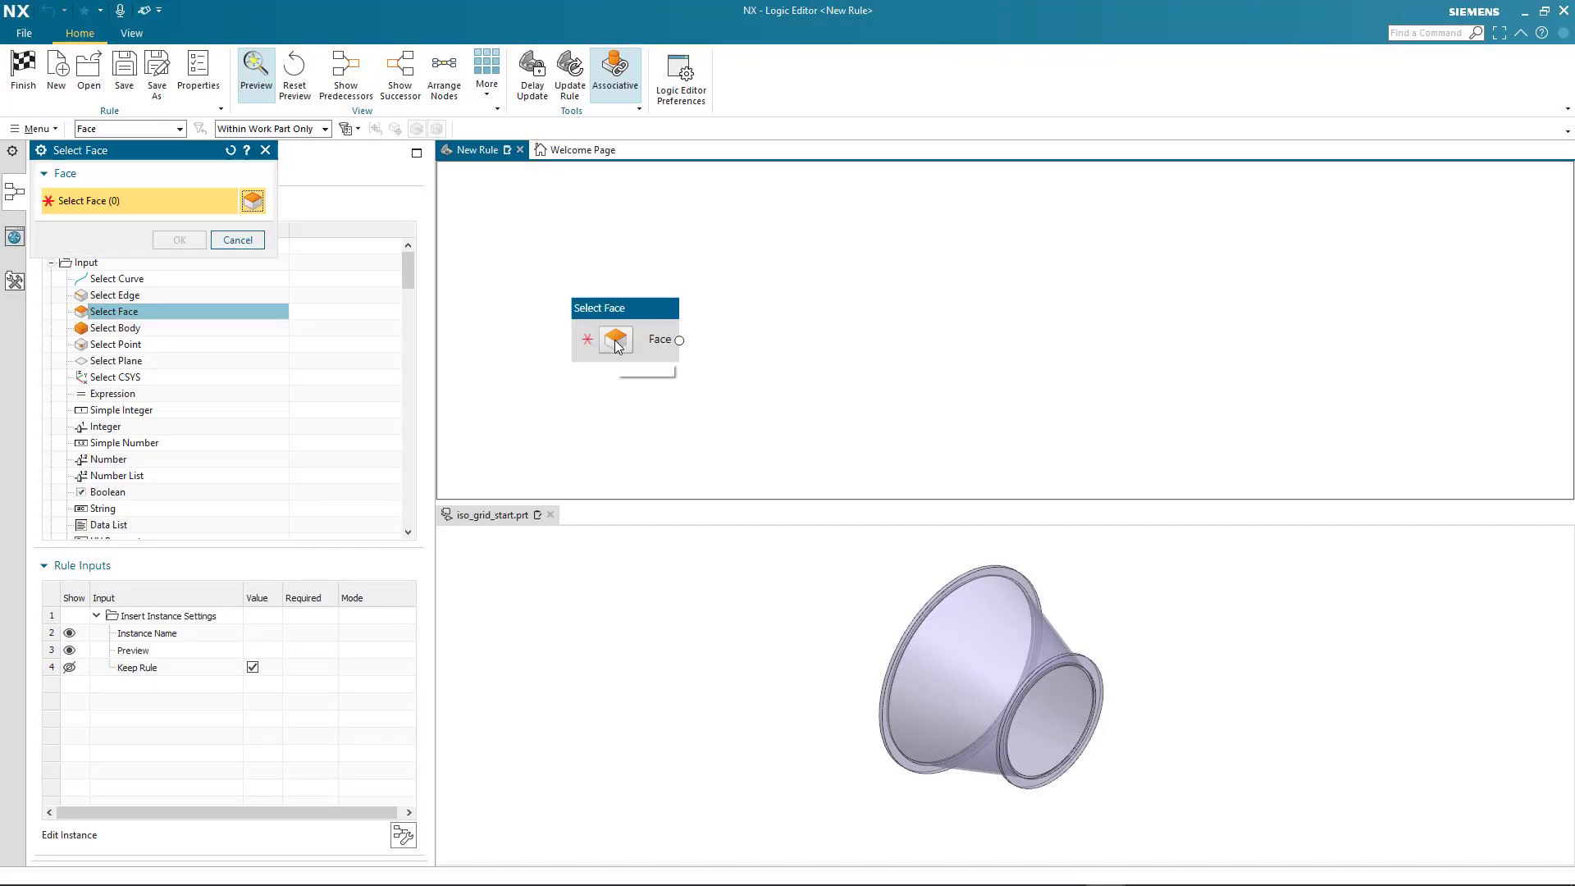
left_click(981, 622)
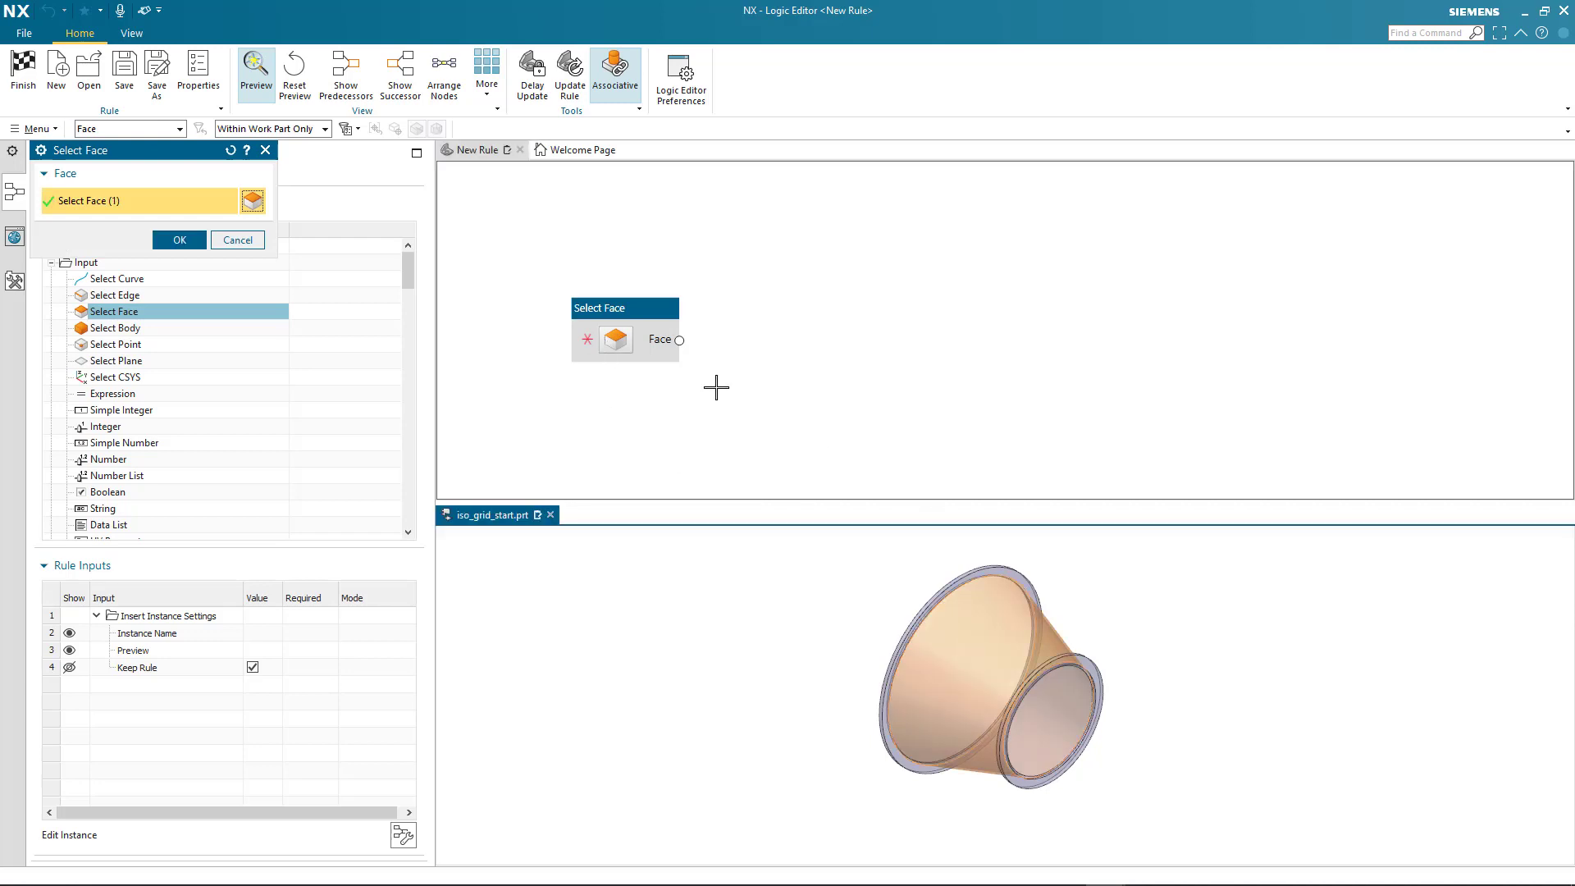
left_click(185, 240)
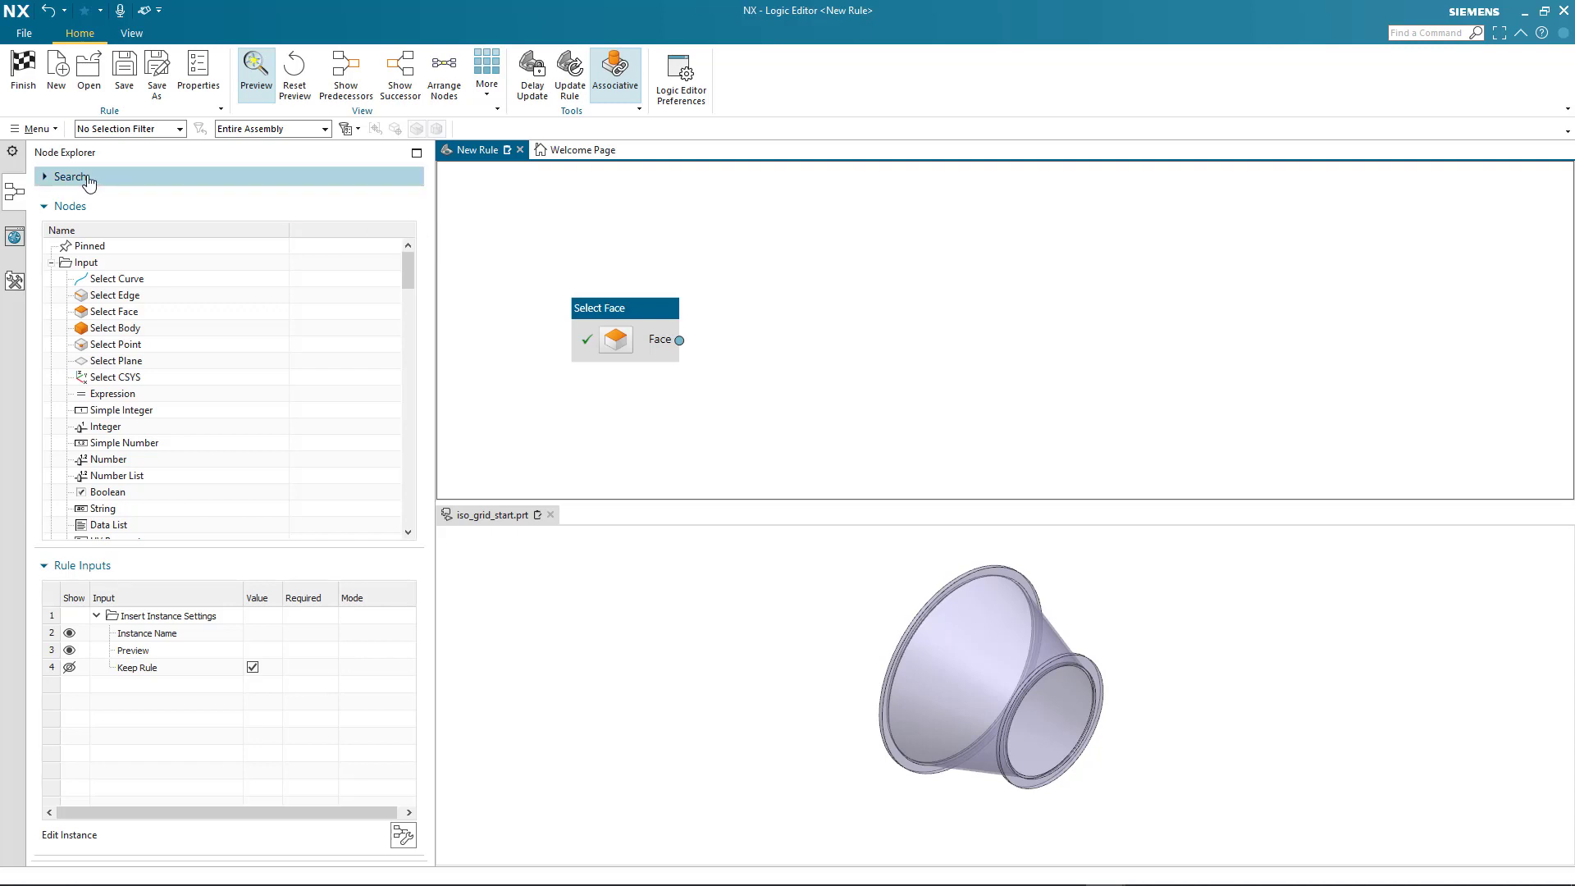
Find the Triangular Grid node by searching for "tri", add it to the rule and place it well clear of the Select Face node
left_click(152, 177)
left_click(293, 202)
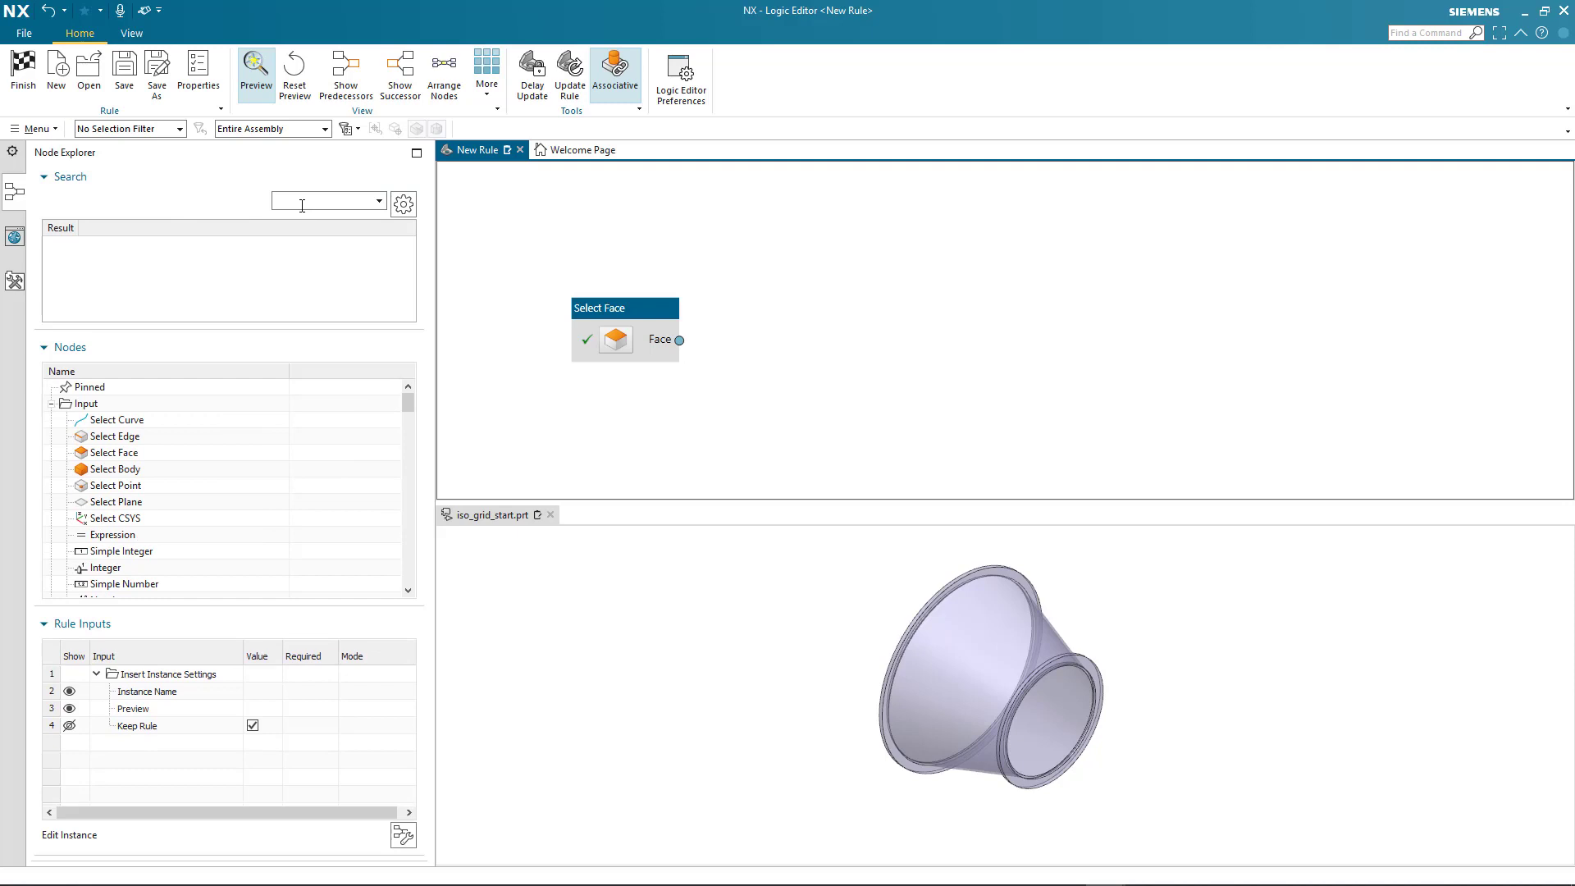
type("tri")
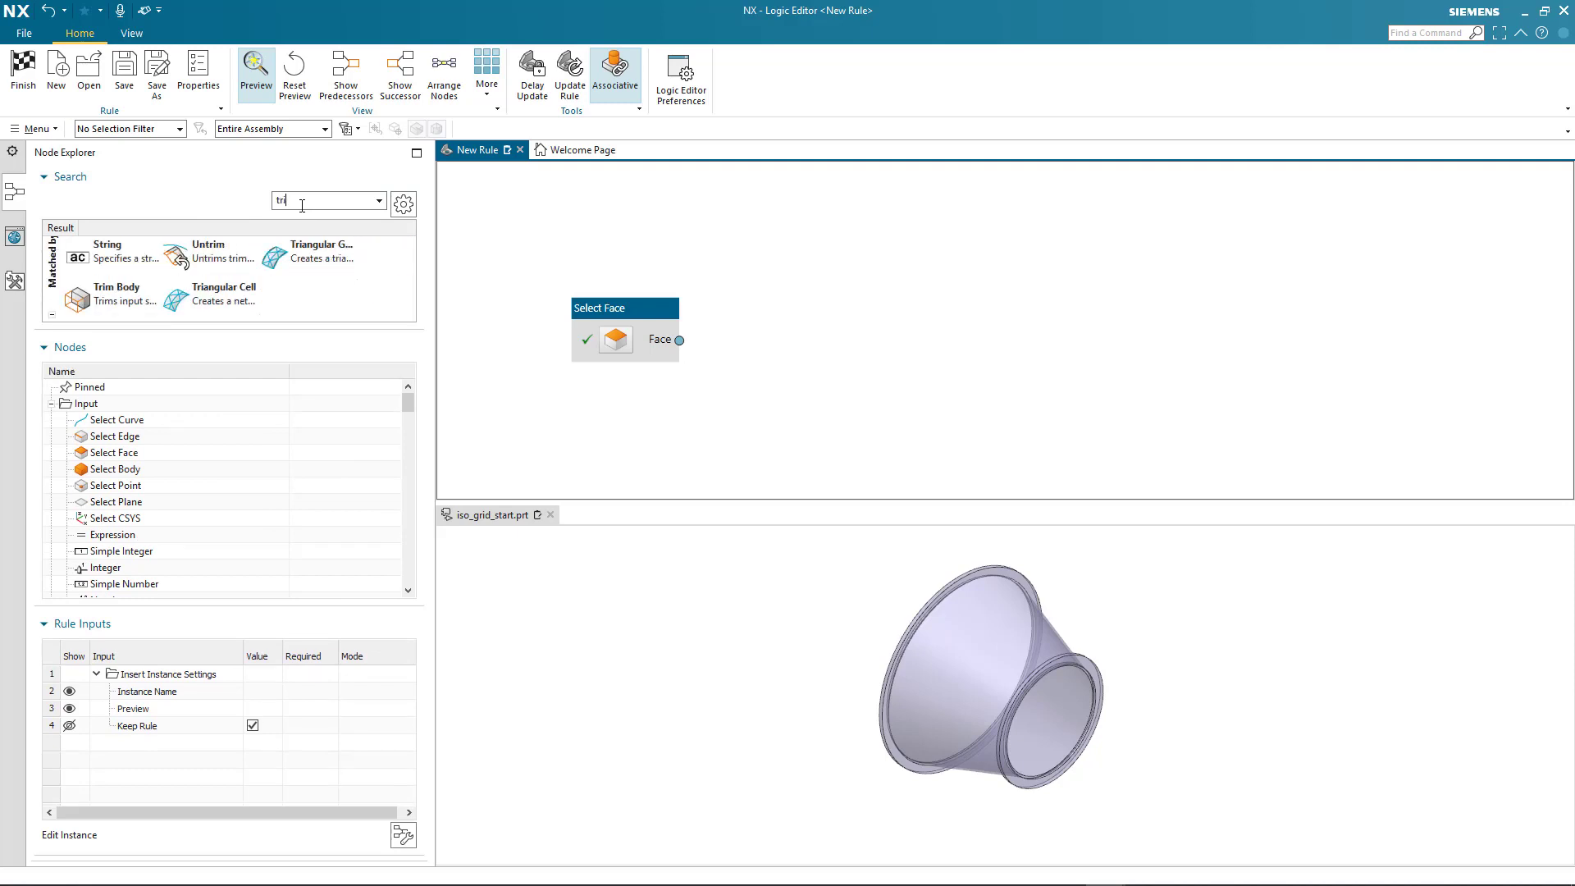
left_click(353, 251)
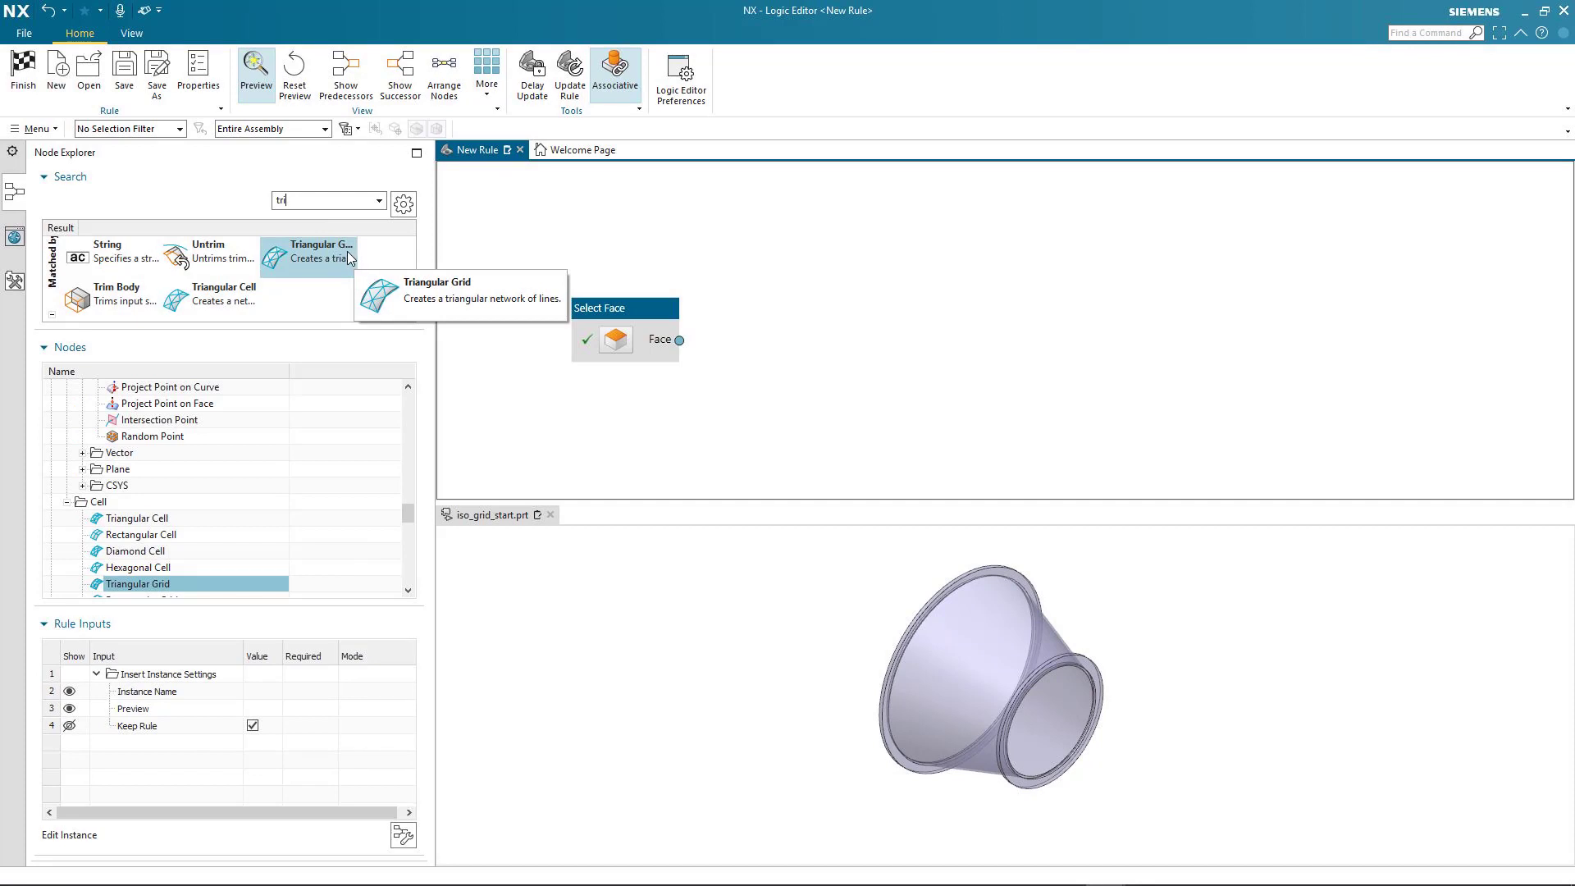
double_click(325, 259)
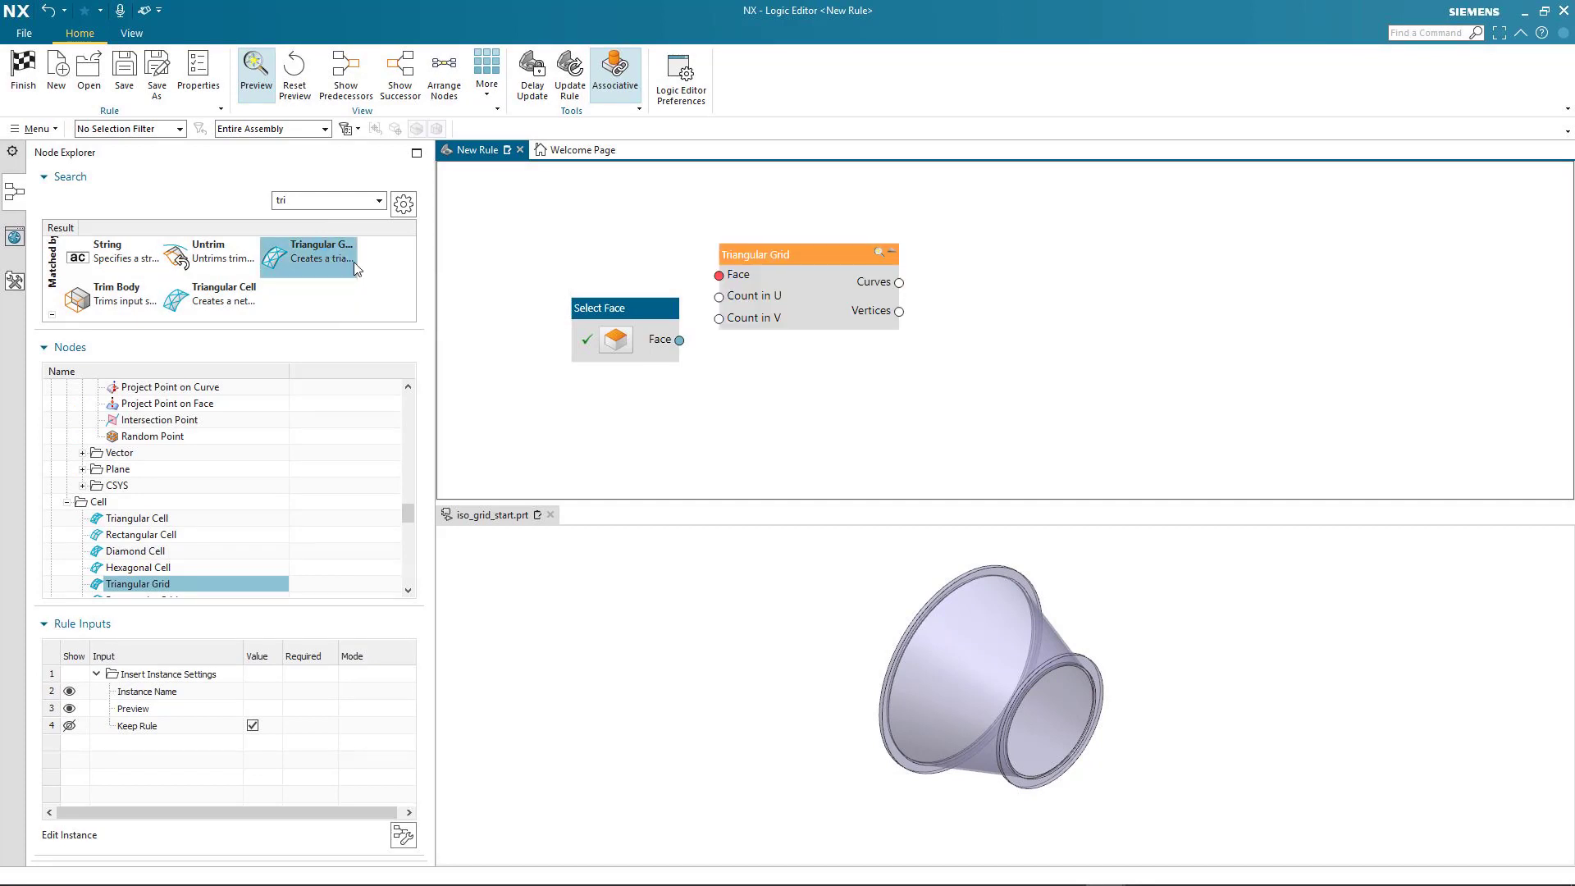
left_click_drag(830, 257, 1001, 263)
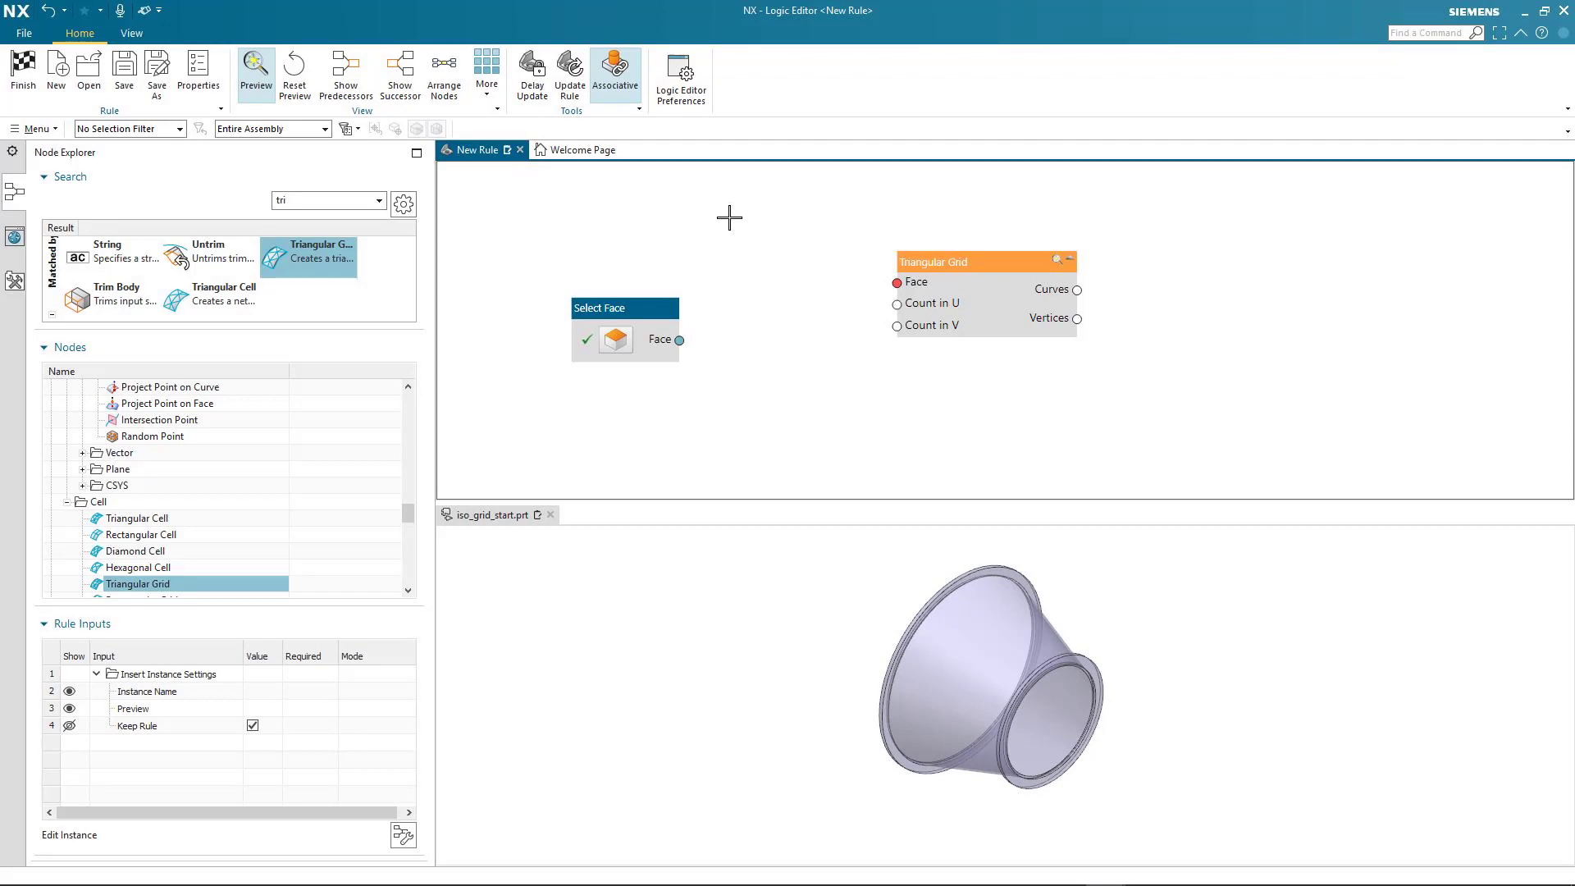
Find the Transpose Face Parameters node by searching for "trans" and place it between and below the two existing nodes
double_click(314, 201)
type("trans")
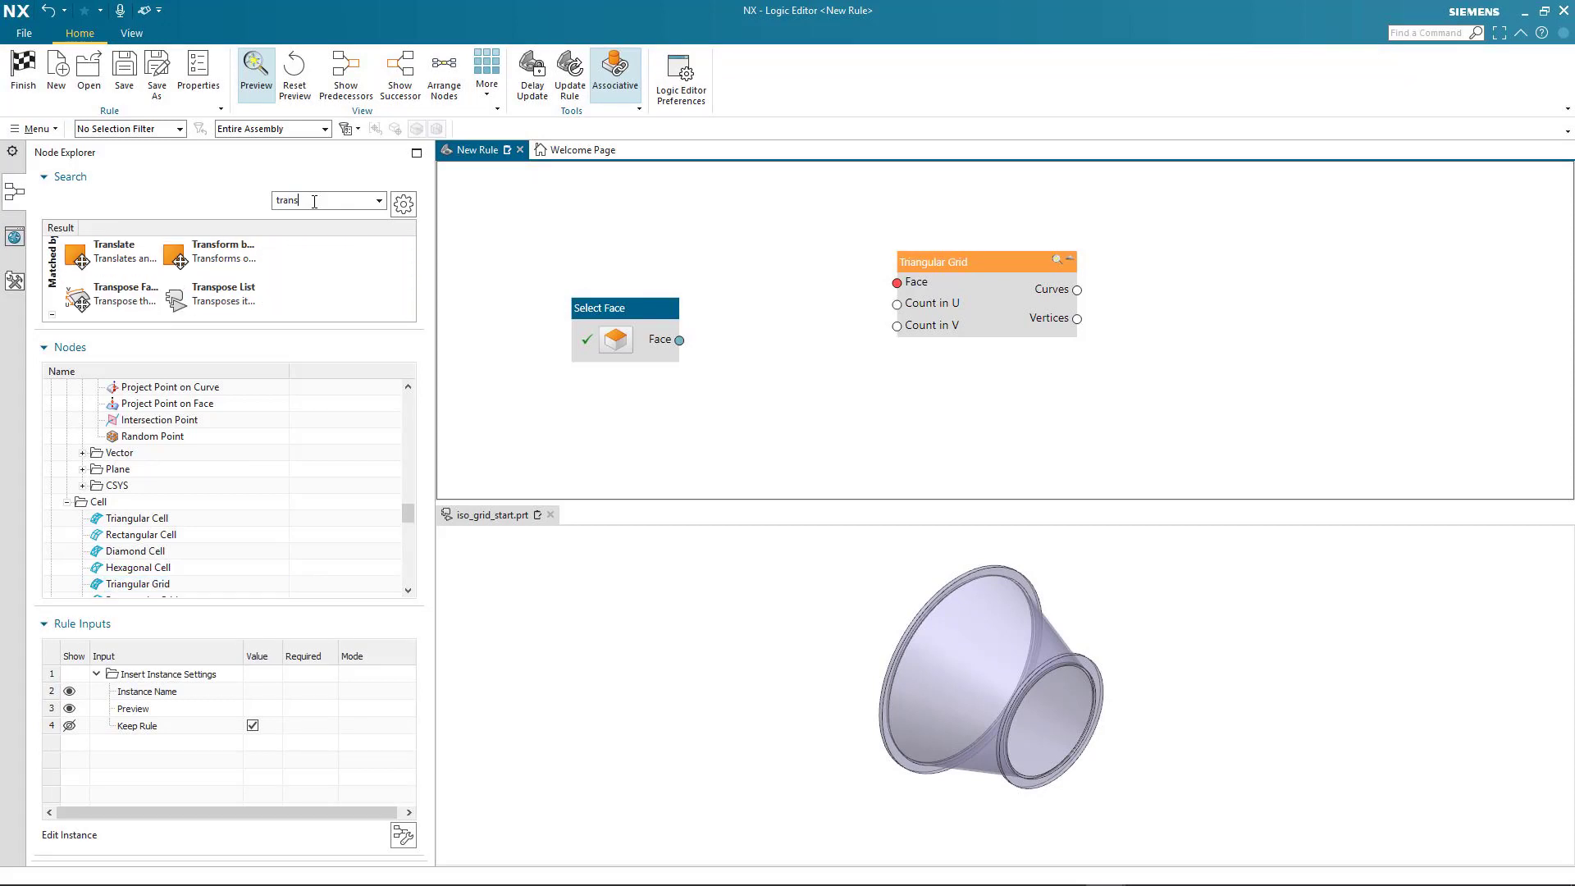
left_click(130, 295)
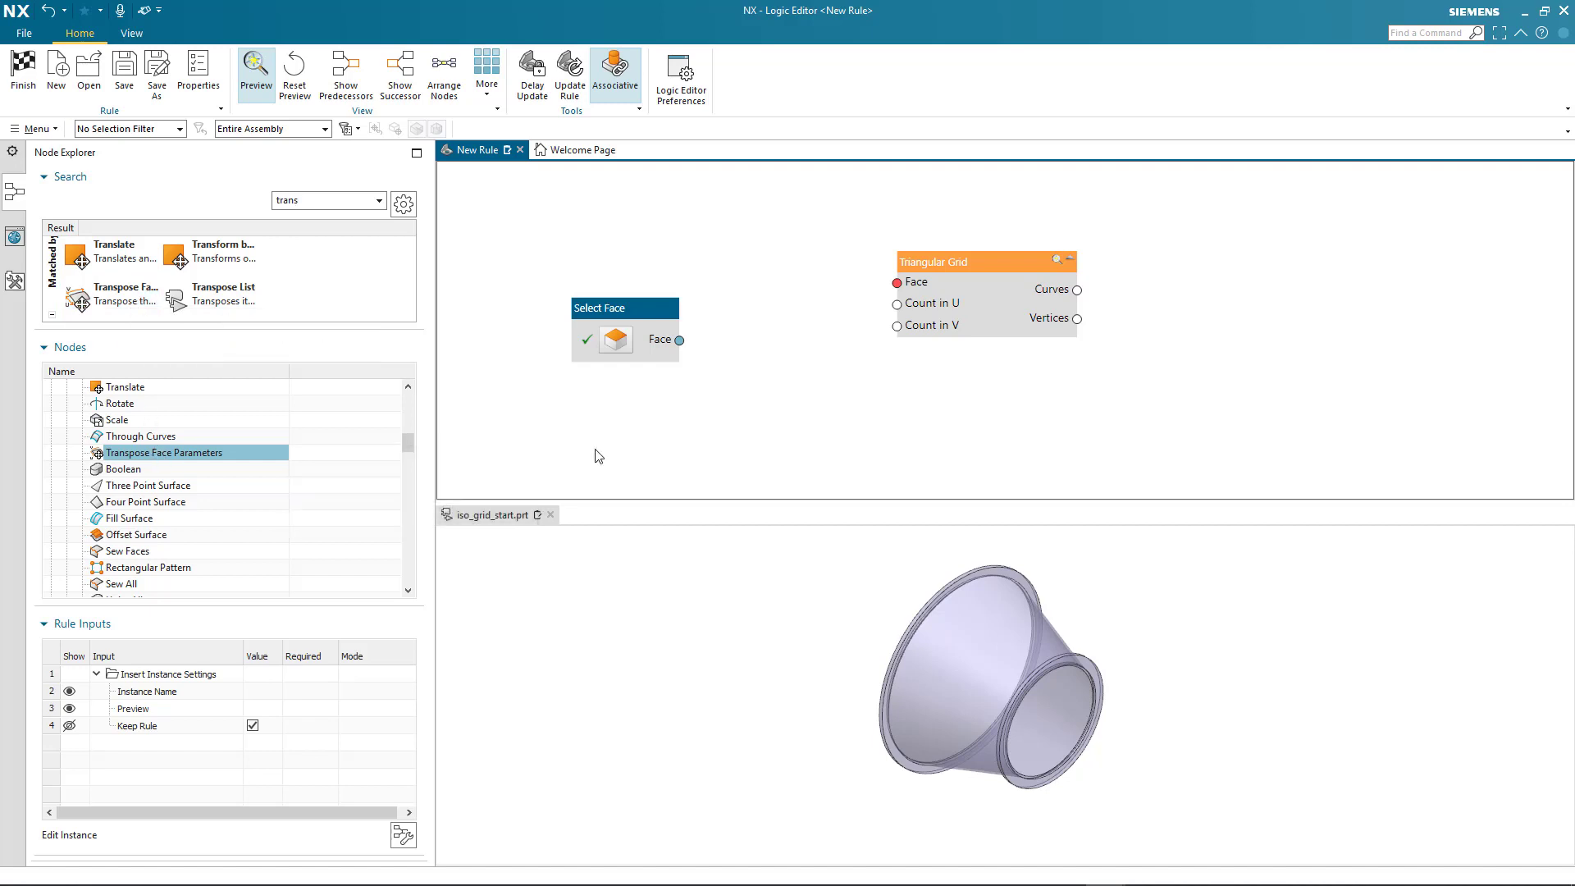
left_click_drag(599, 456, 834, 396)
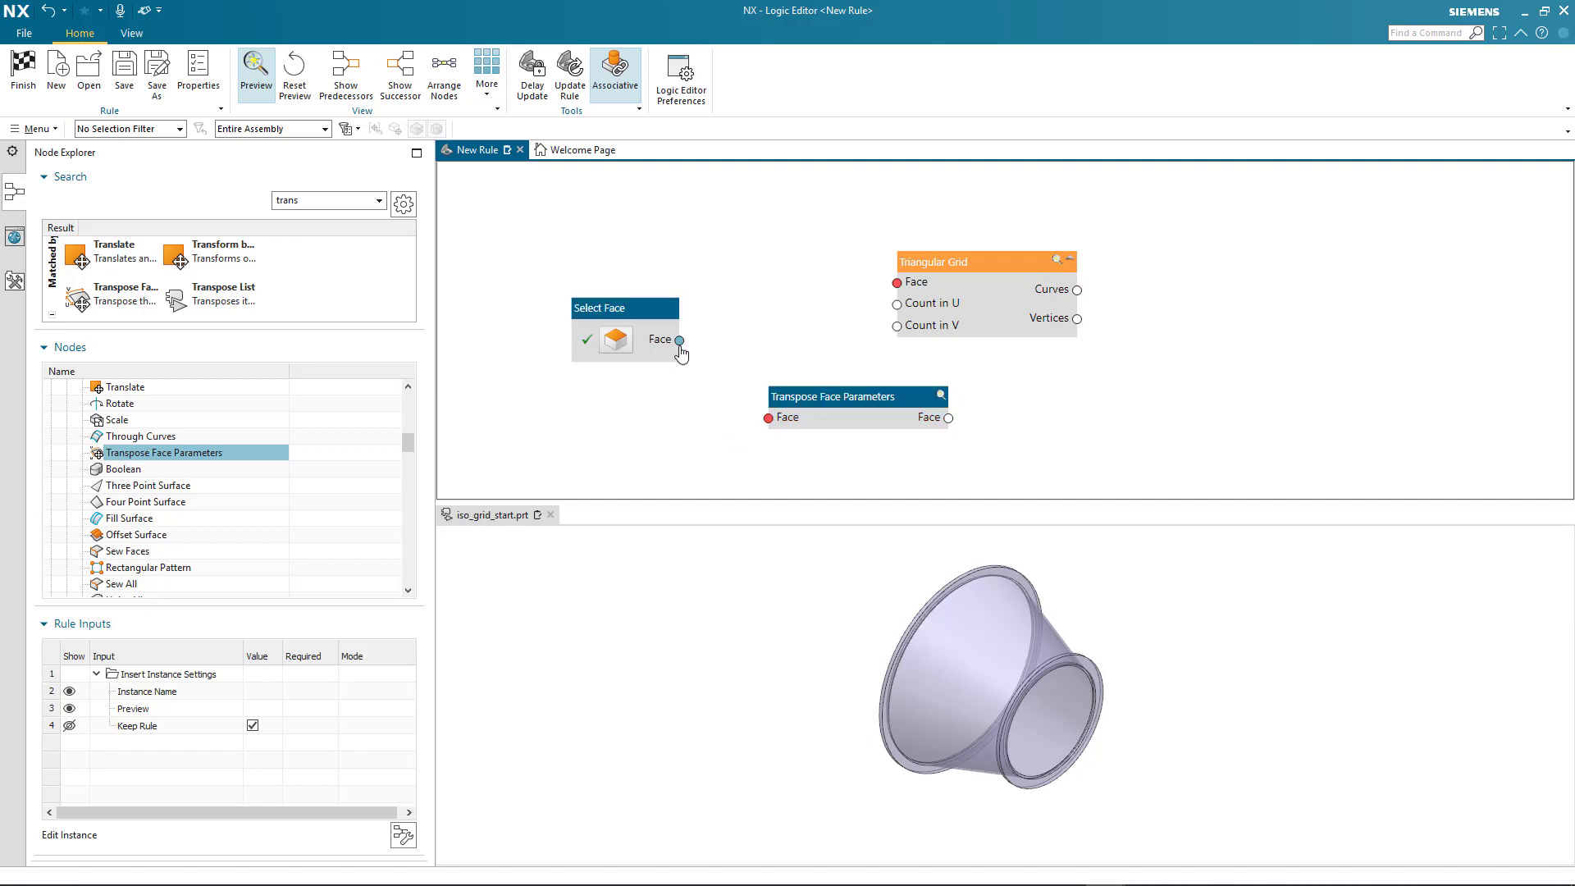
Connect Select Face to Transpose Face Parameters and its Face output to the Triangular Grid's Face input, spacing out the grid node
left_click_drag(680, 343, 690, 383)
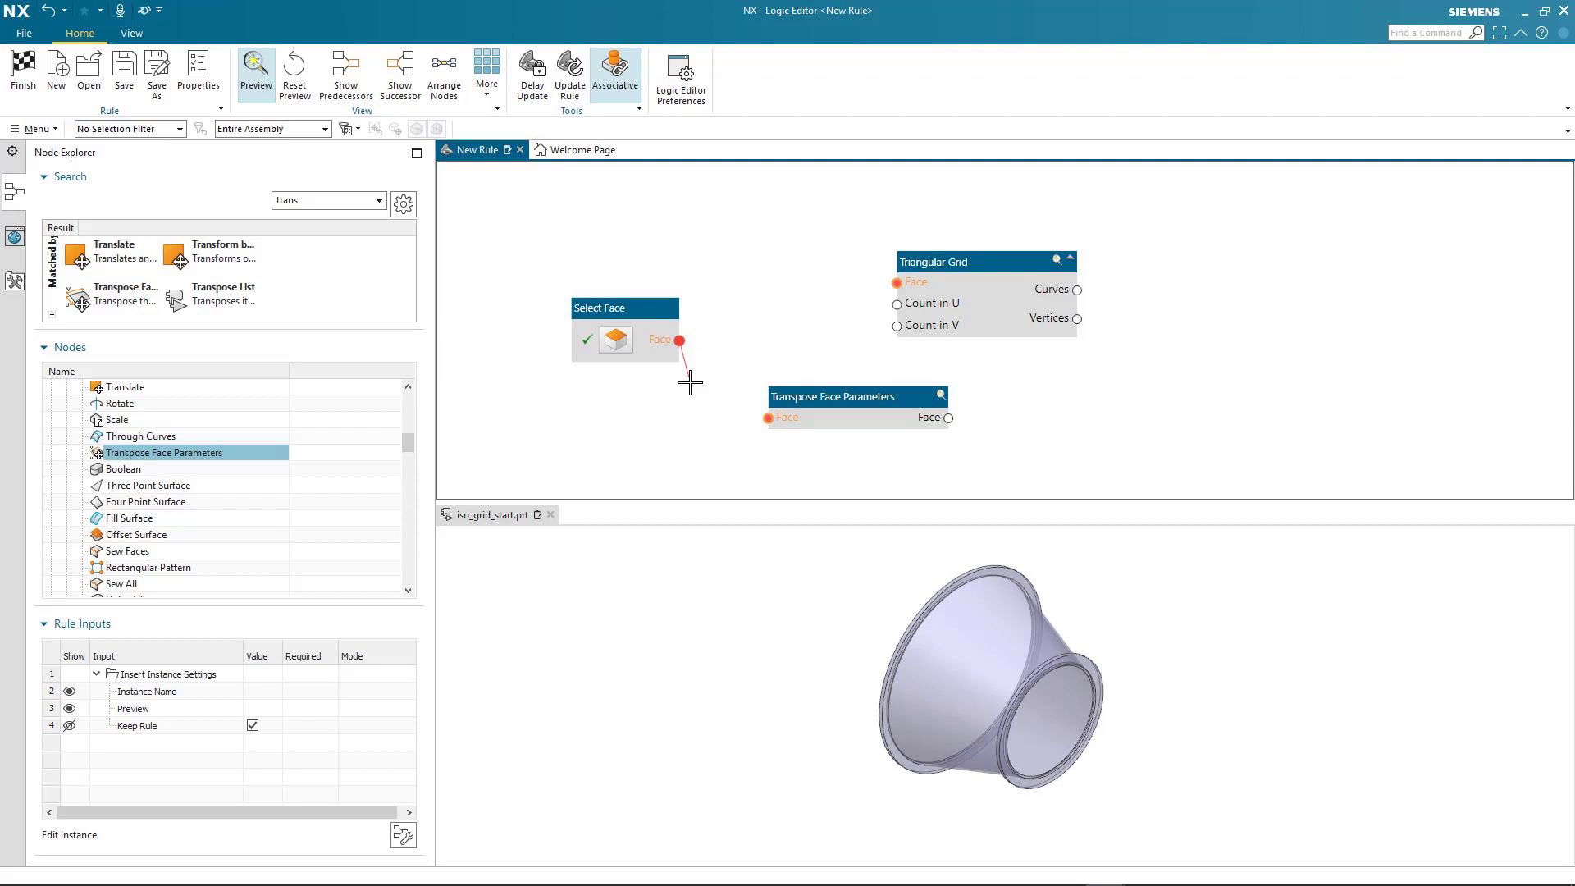
left_click_drag(690, 381, 772, 428)
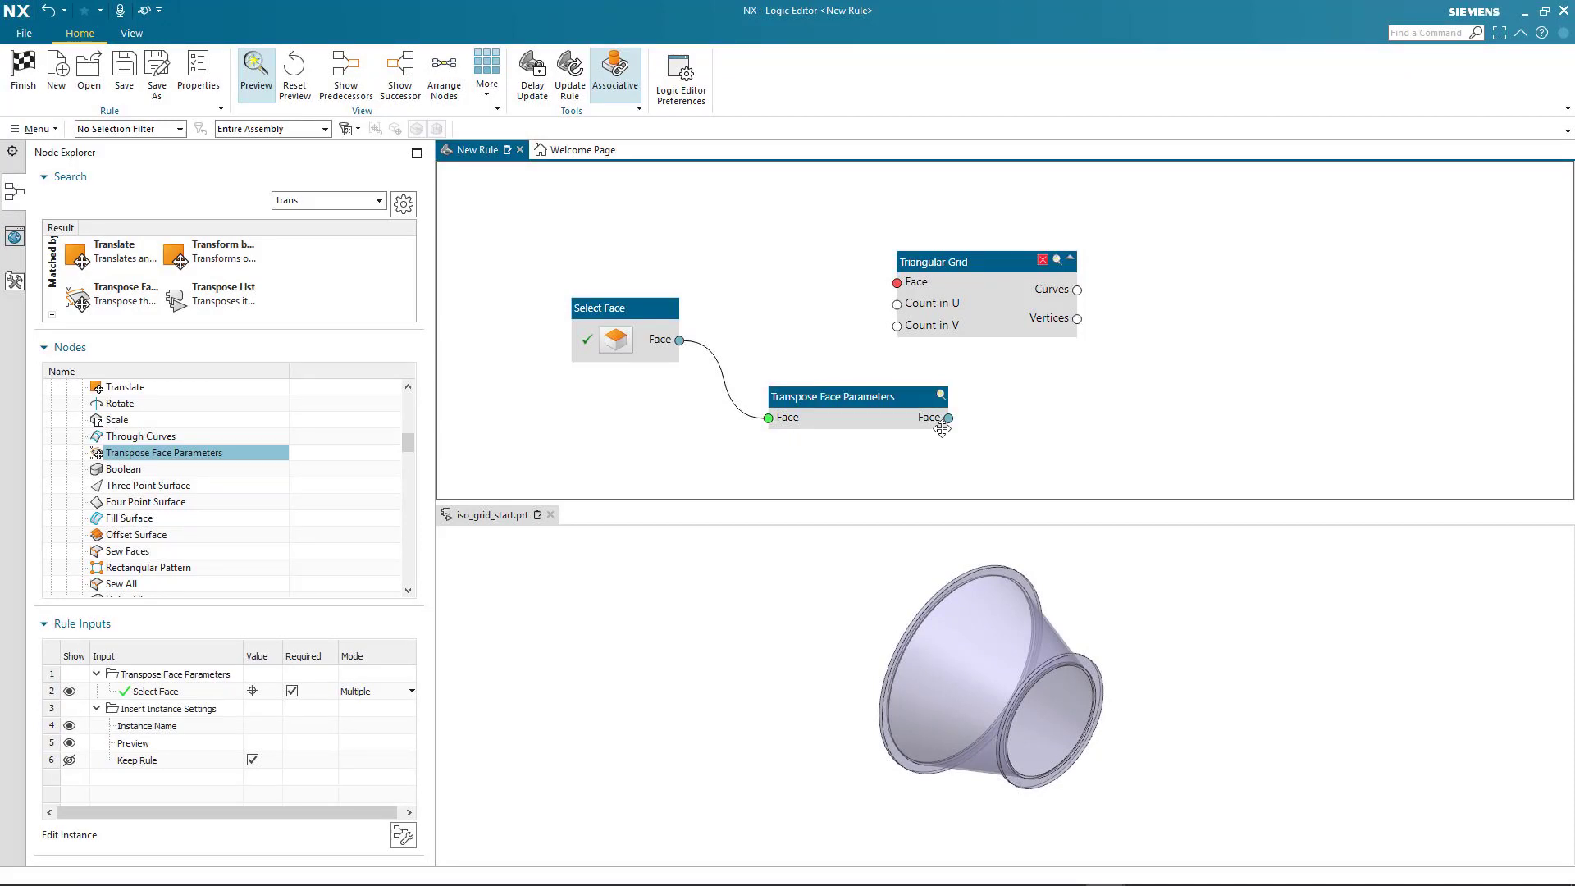
left_click_drag(949, 418, 897, 282)
left_click_drag(990, 260, 1063, 249)
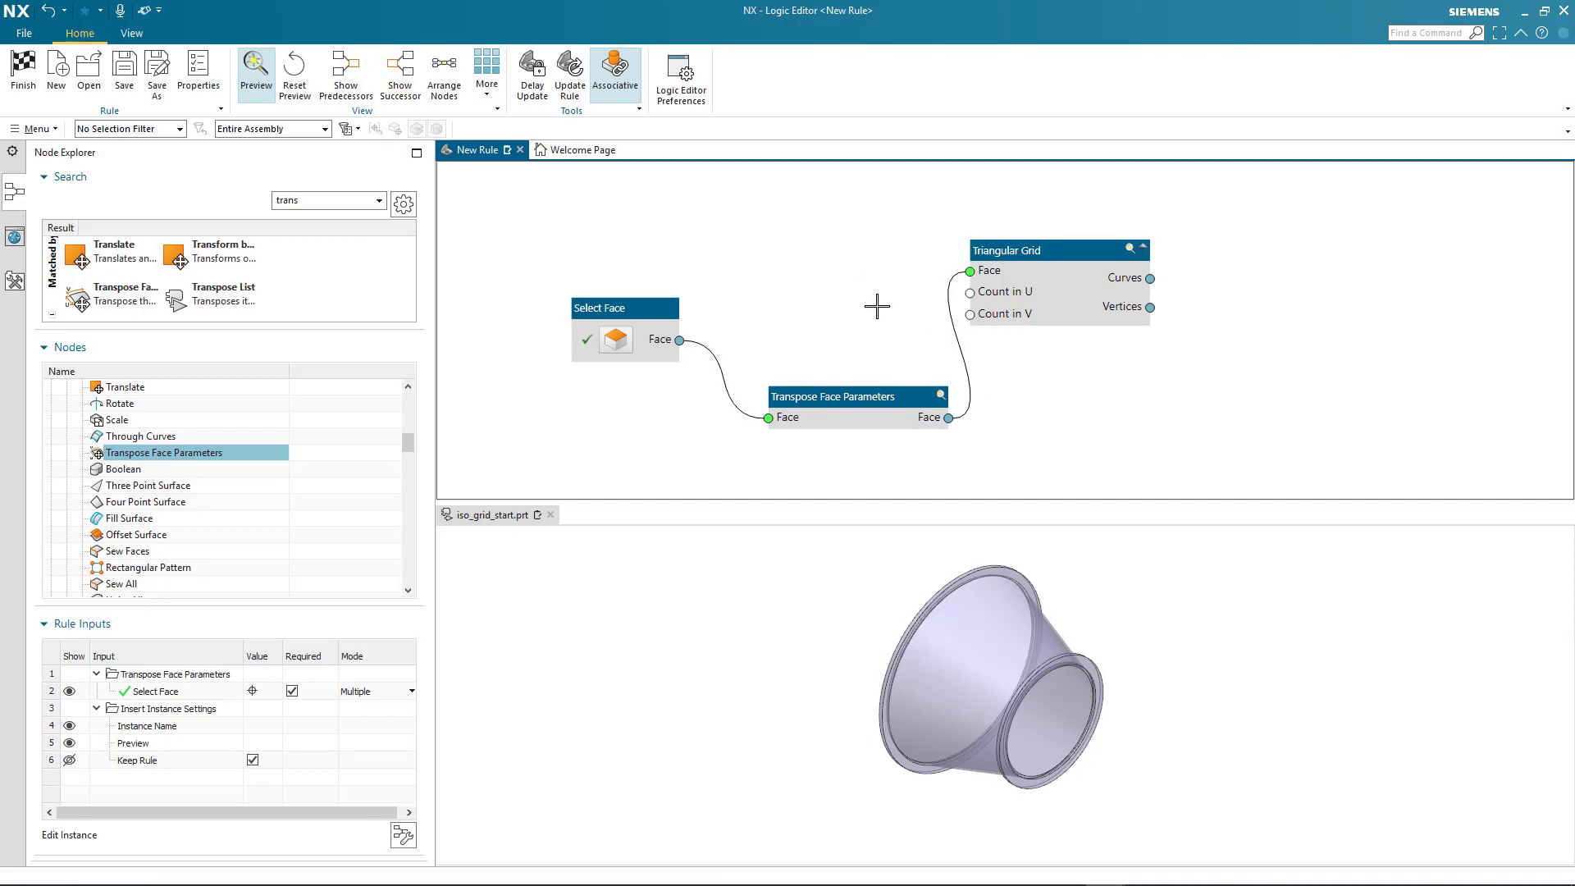
Create input nodes for Count in U and Count in V of the Triangular Grid
right_click(973, 297)
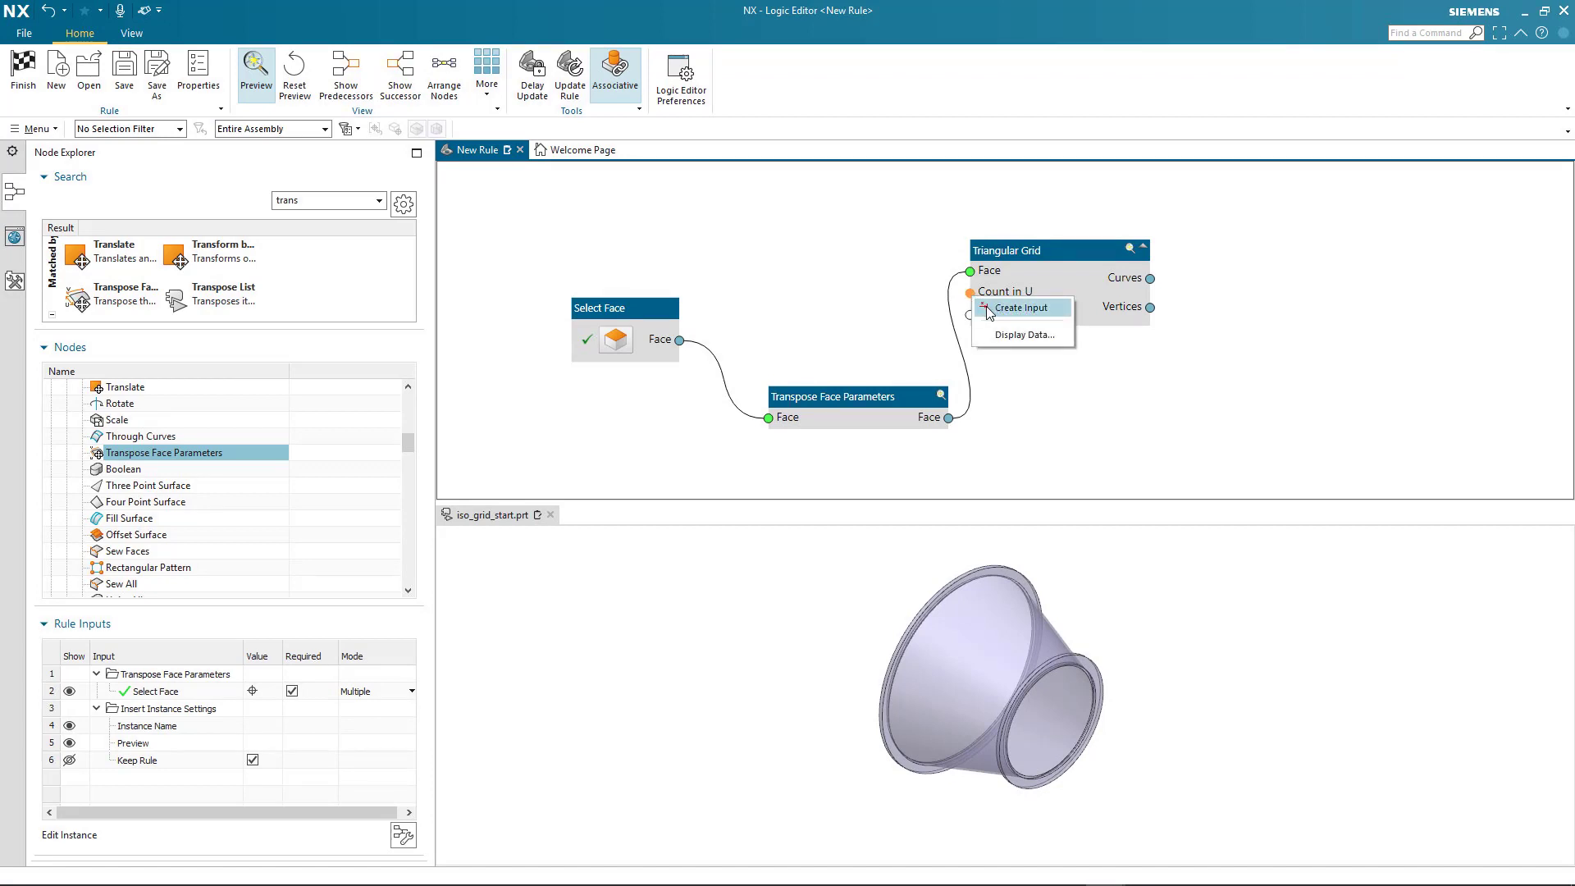
left_click(1020, 308)
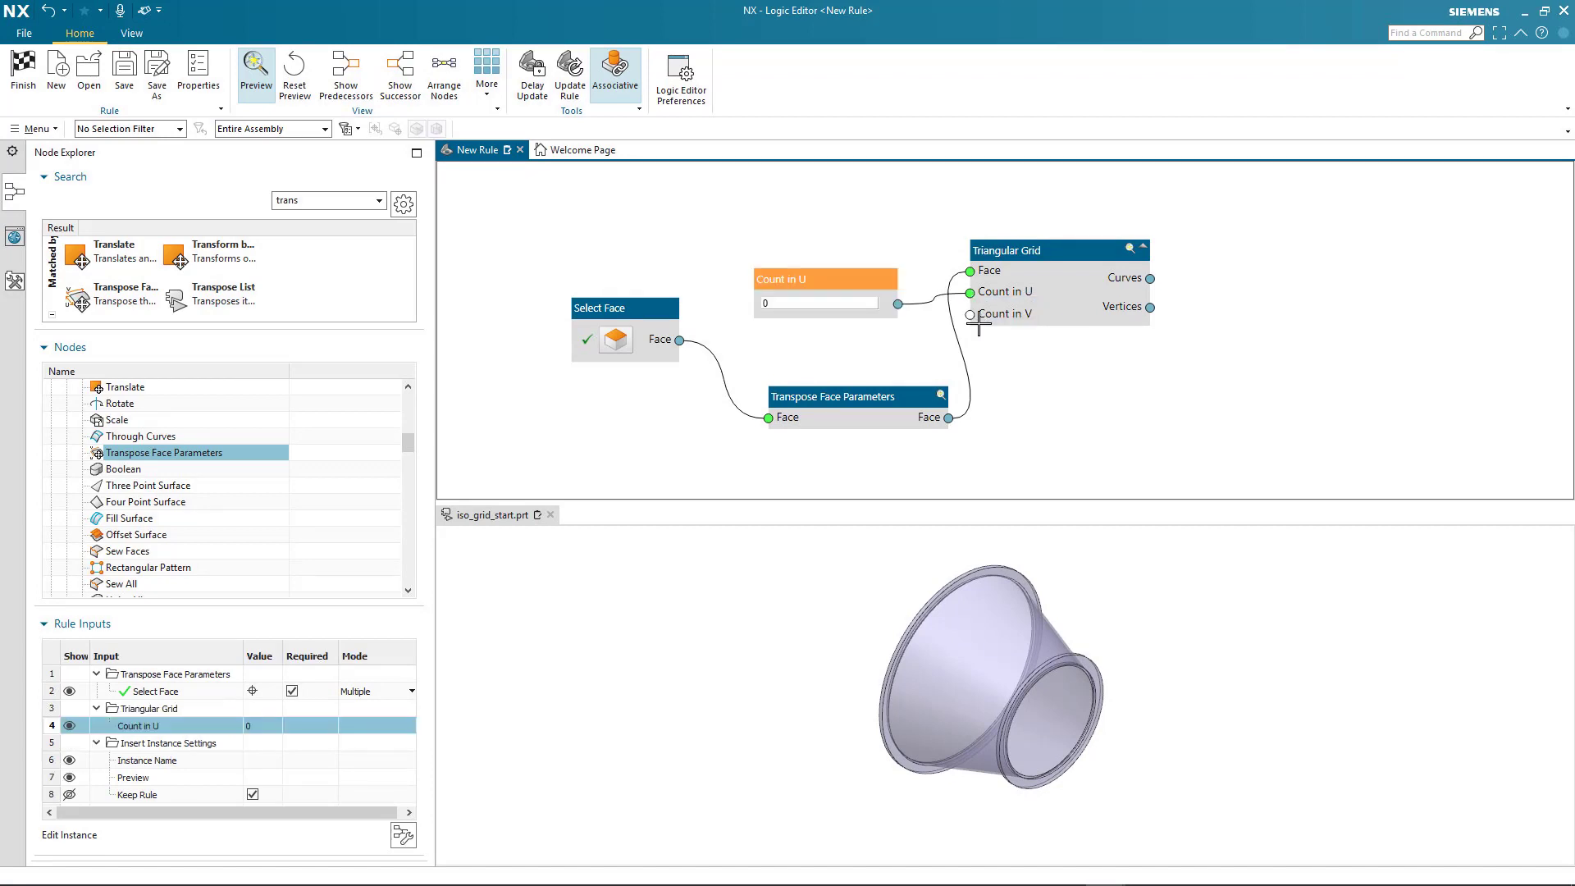
right_click(971, 314)
left_click(995, 330)
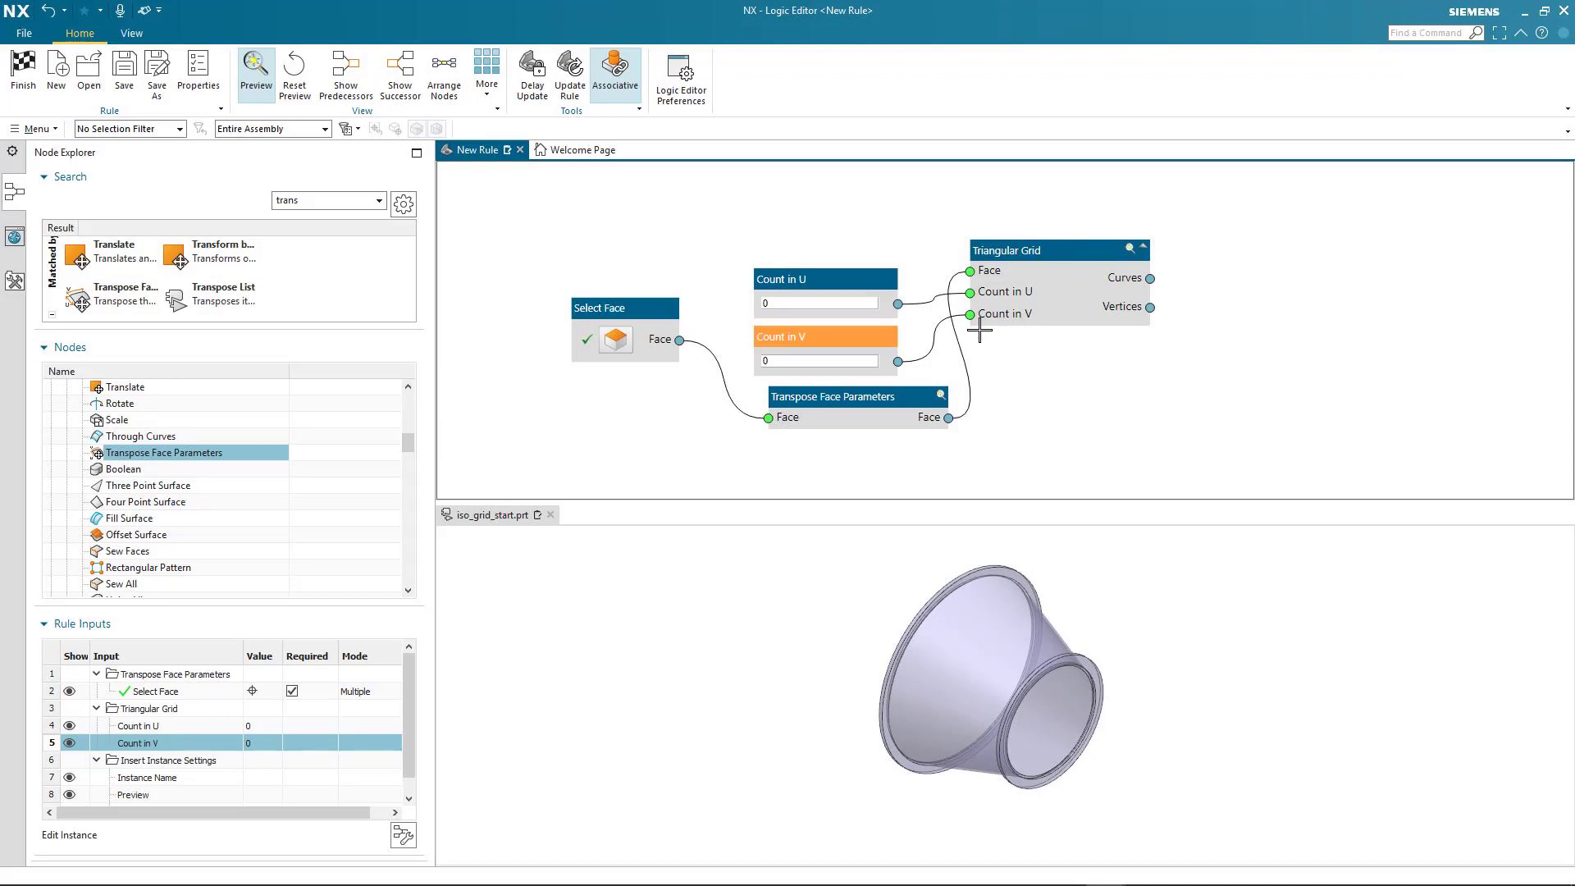
Give the Count in U input node the descriptive name "Longitudinal Count"
right_click(814, 281)
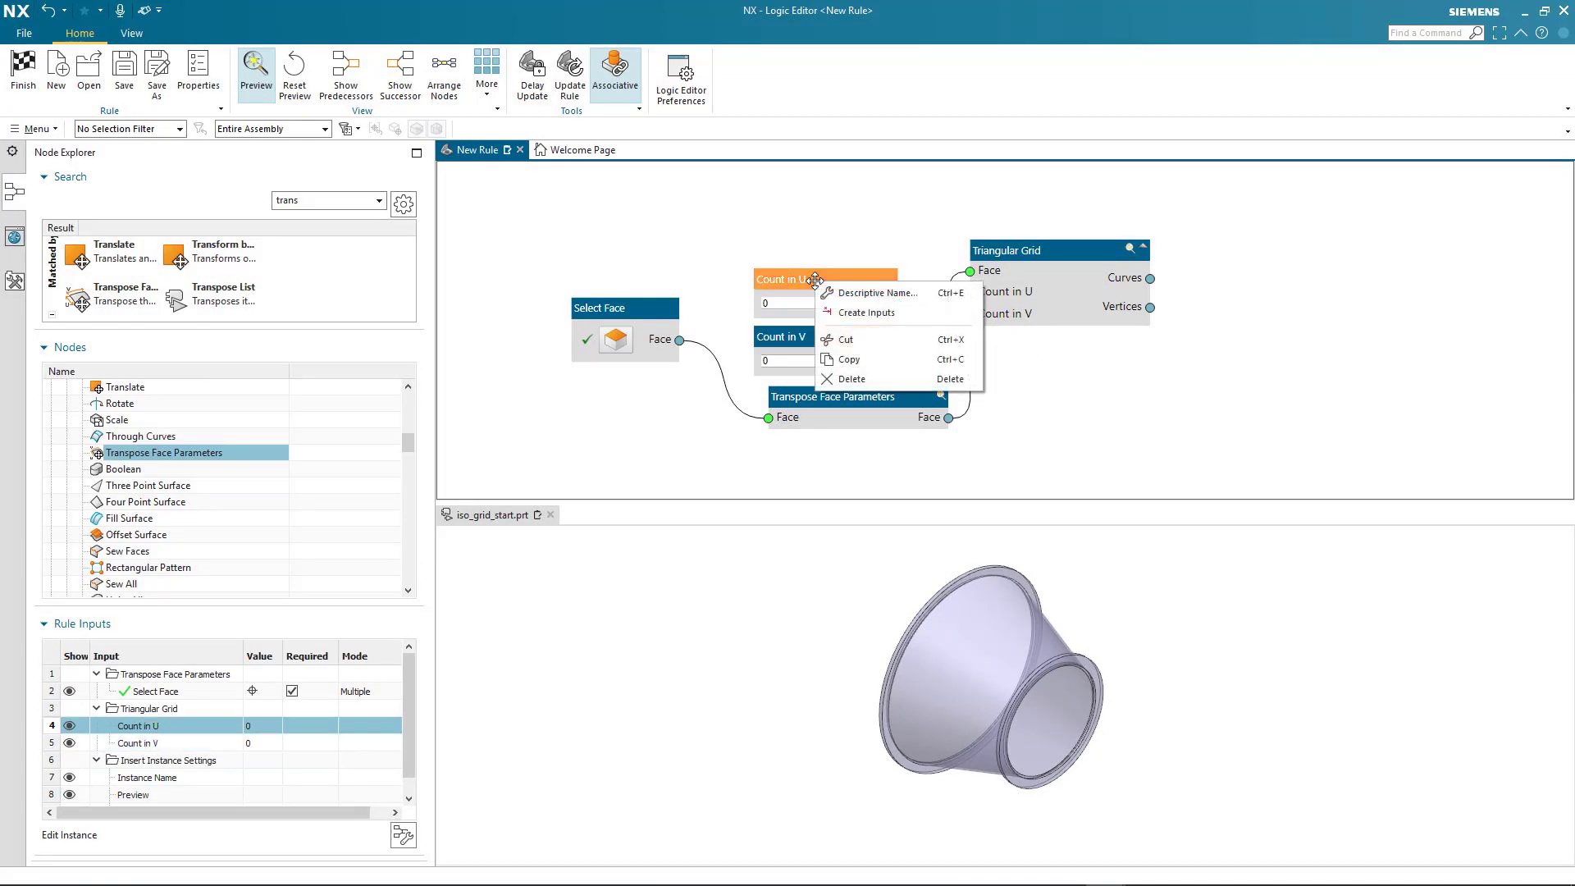
left_click(831, 293)
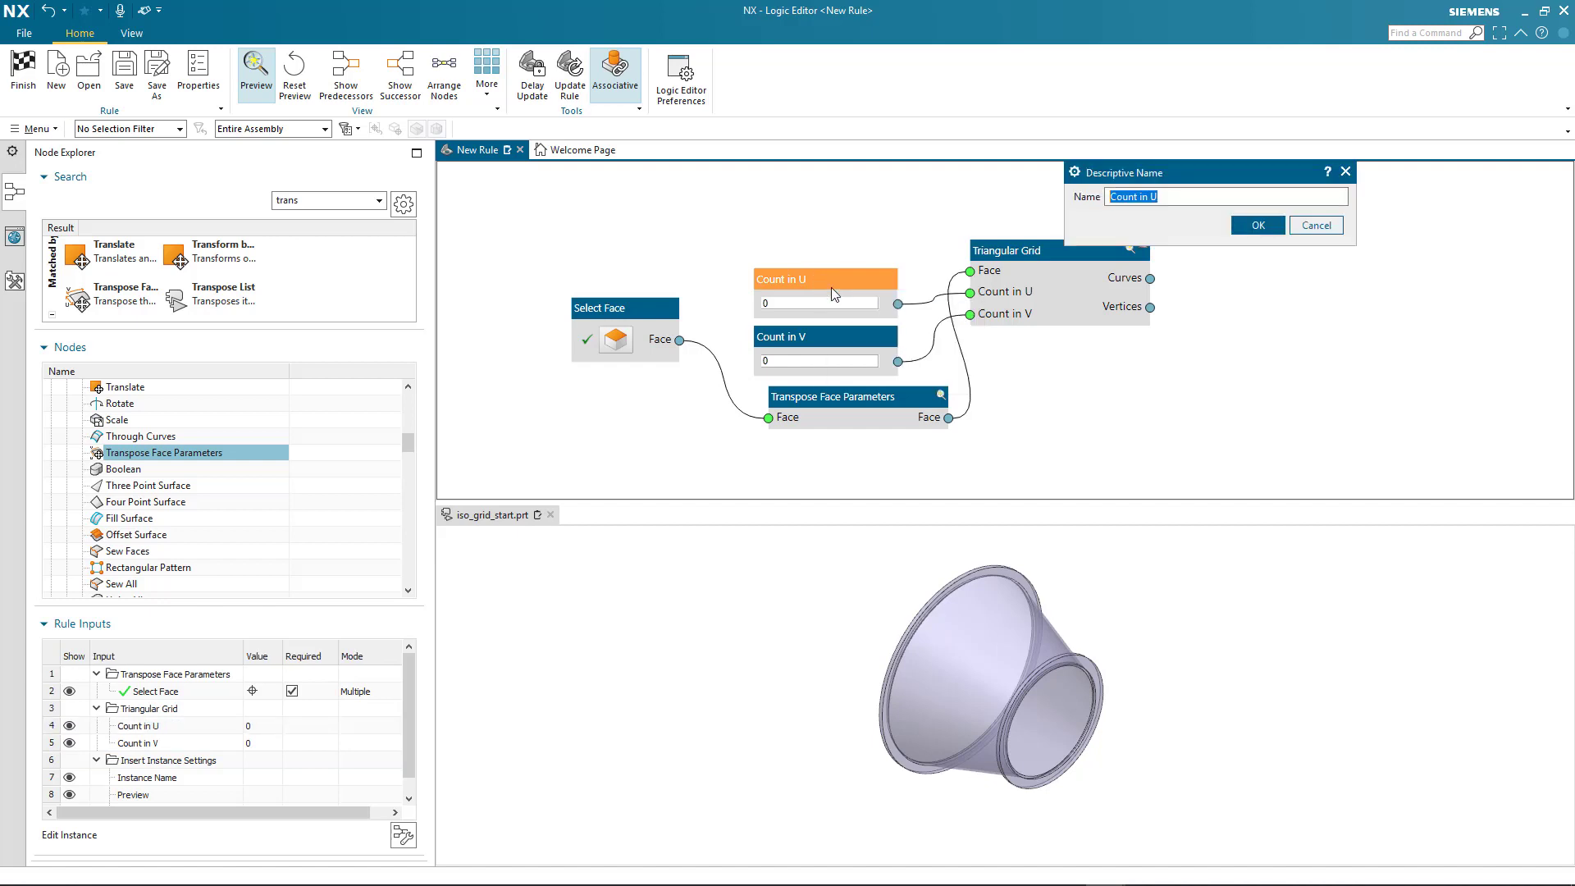
type("Longitudinal Count")
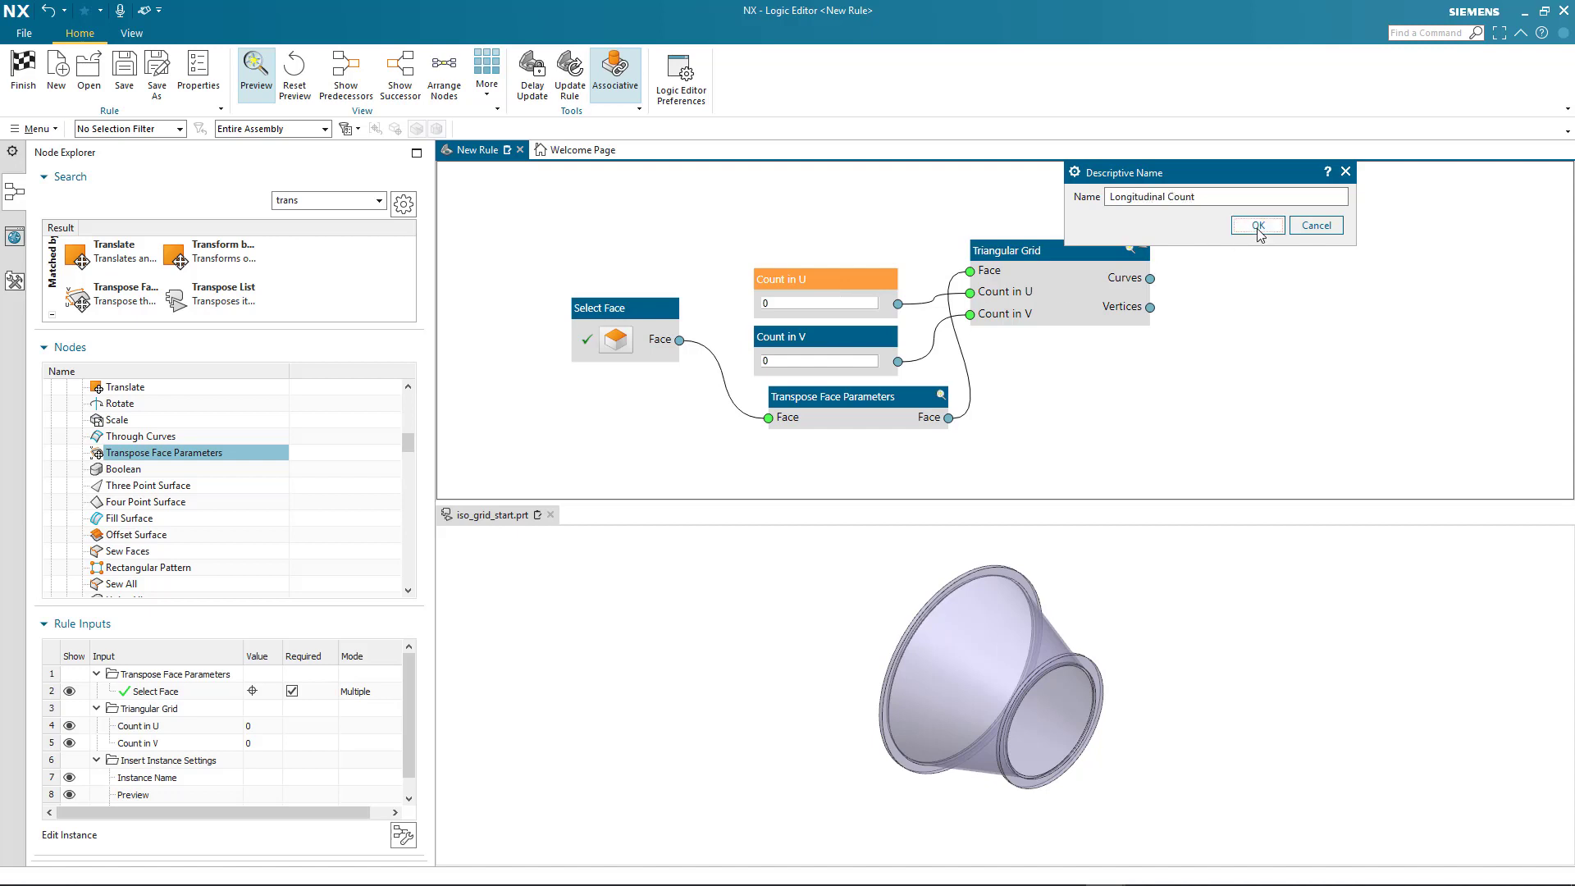
left_click(1258, 225)
Give the Count in V input node the descriptive name "Transverse Count"
right_click(816, 338)
left_click(870, 352)
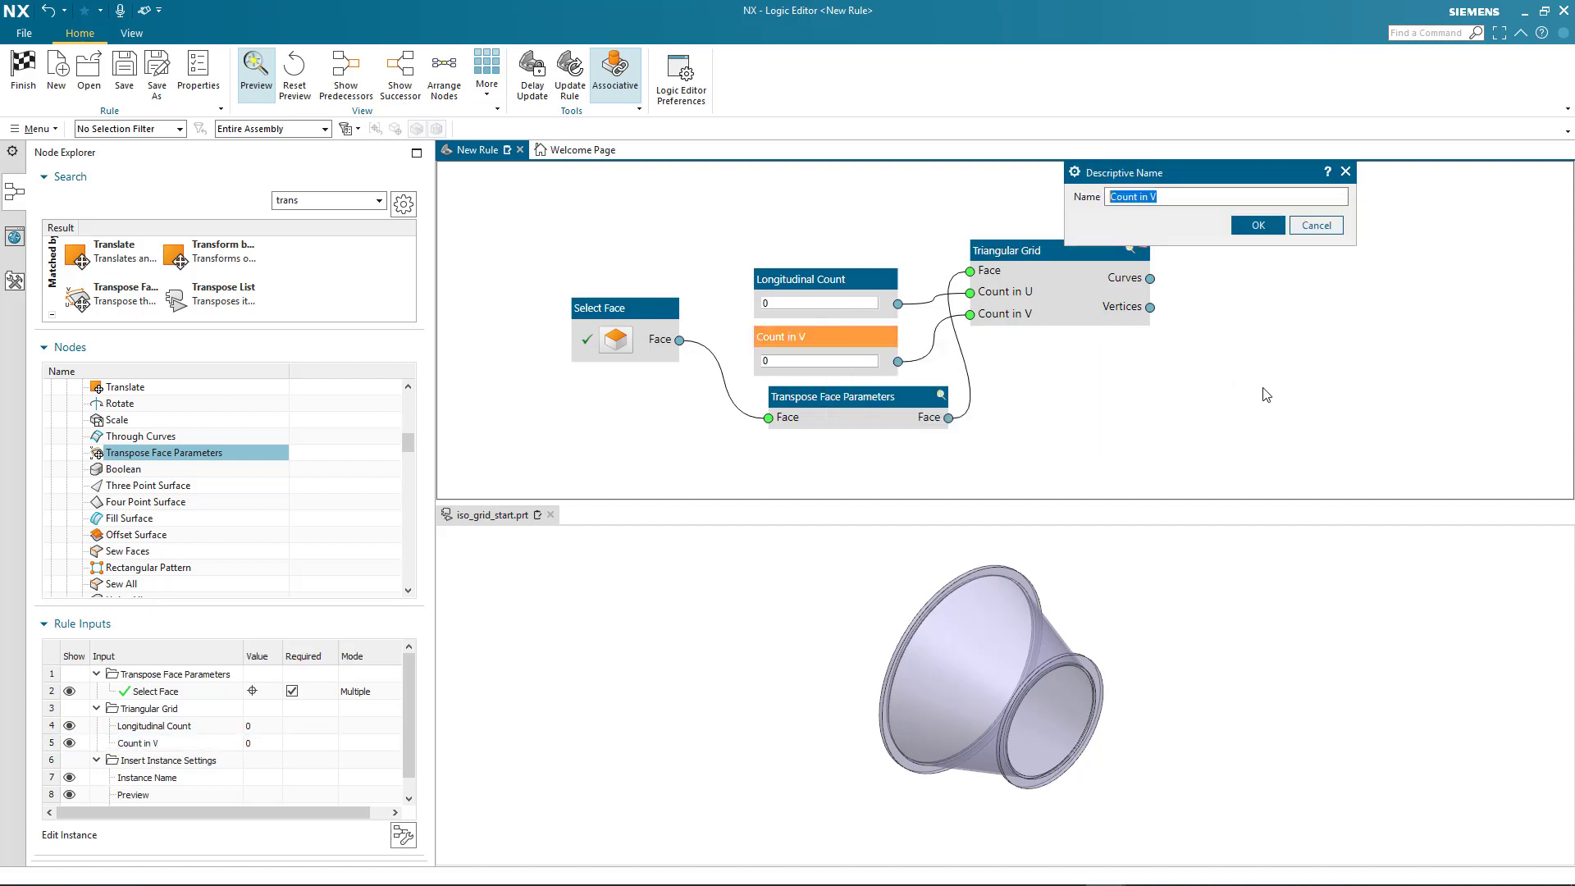
type("Transverse Count")
left_click(1257, 225)
Set the Longitudinal Count to 6 and the Transverse Count to 10
left_click(796, 304)
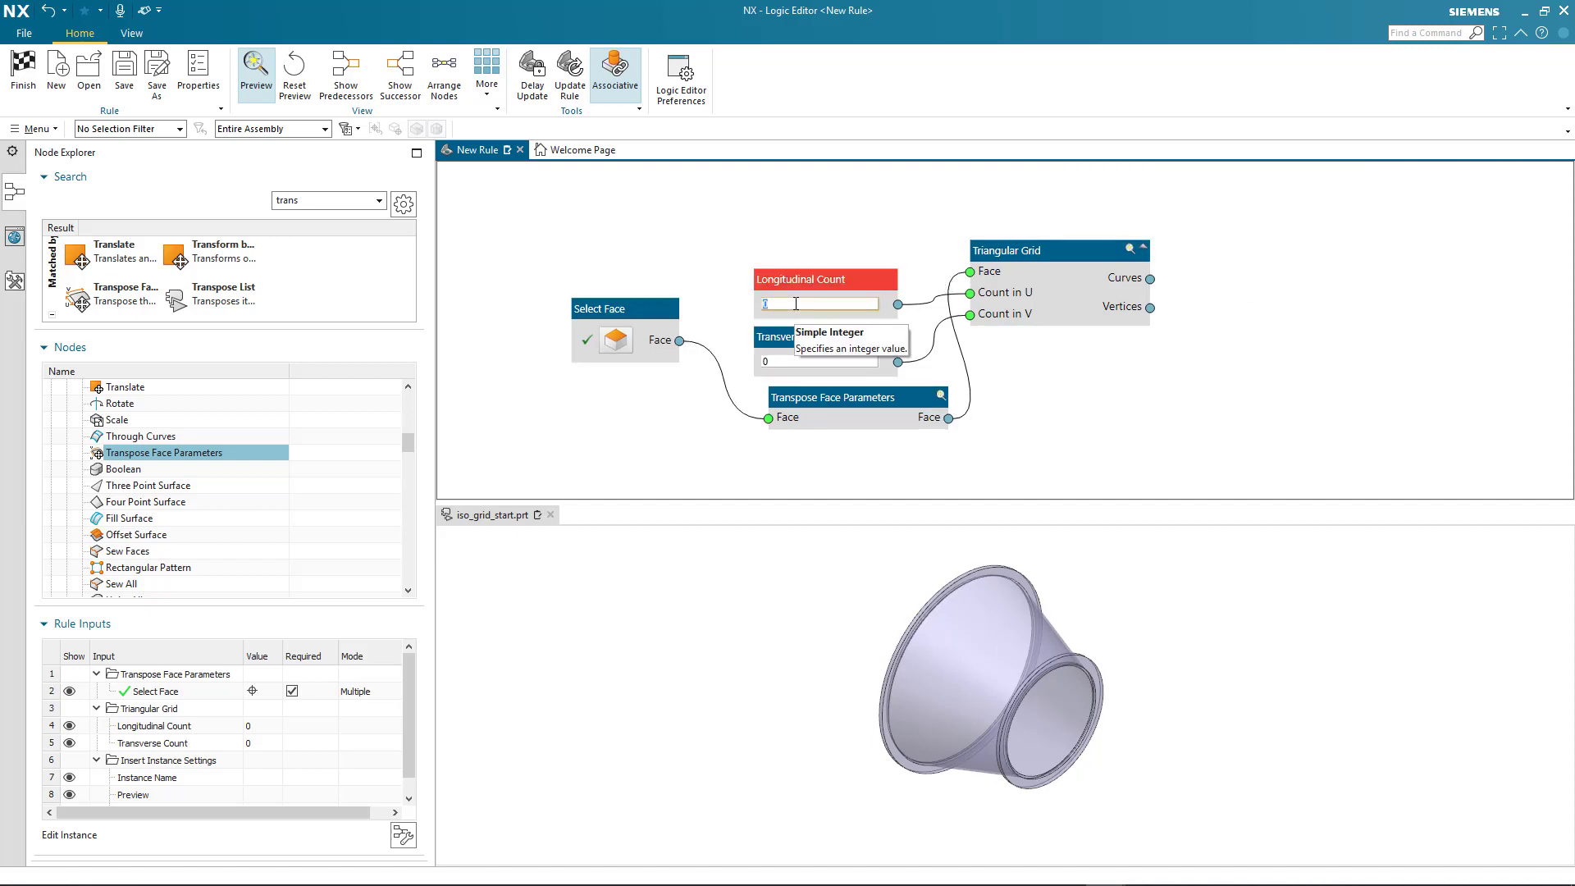
type("6")
left_click(782, 361)
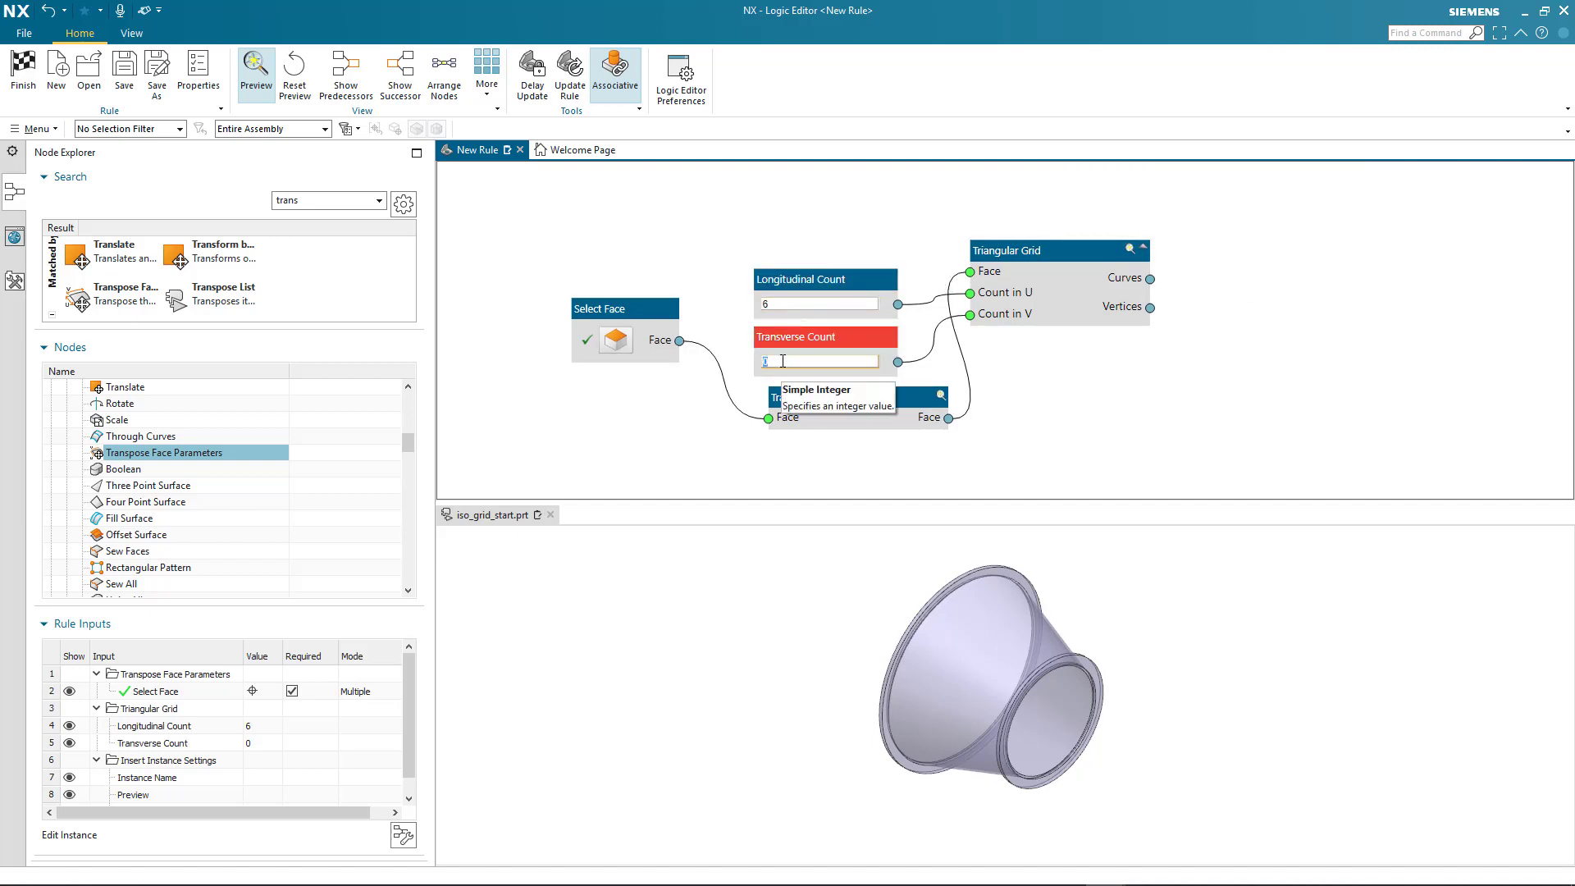
type("10")
left_click(819, 461)
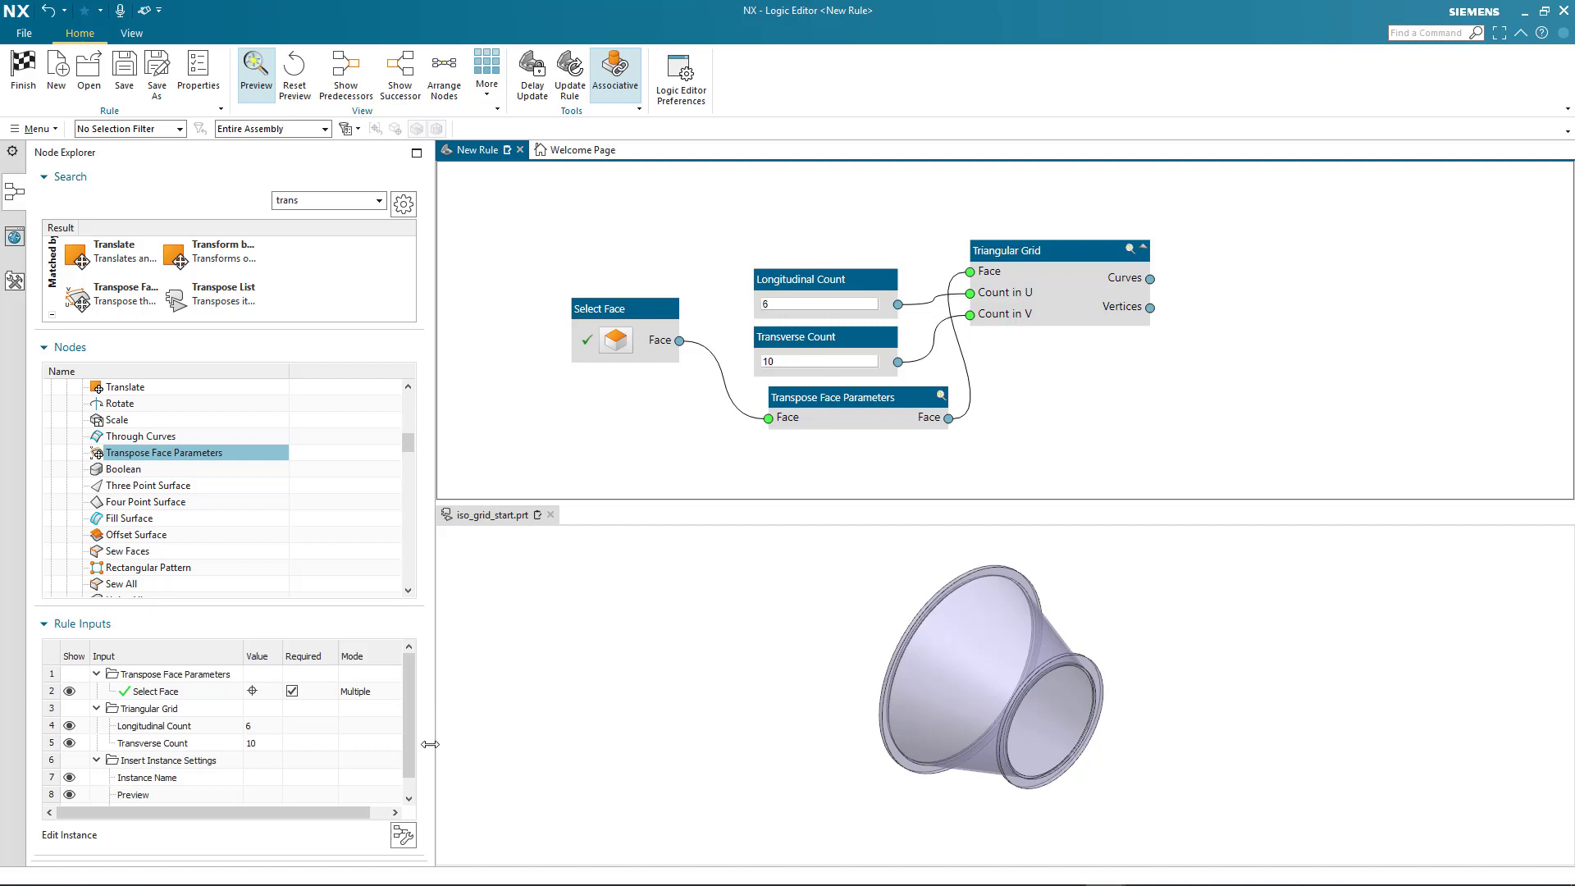
Check the rule's input dialog without applying it, and show the Triangular Grid node's preview on the part
left_click(403, 835)
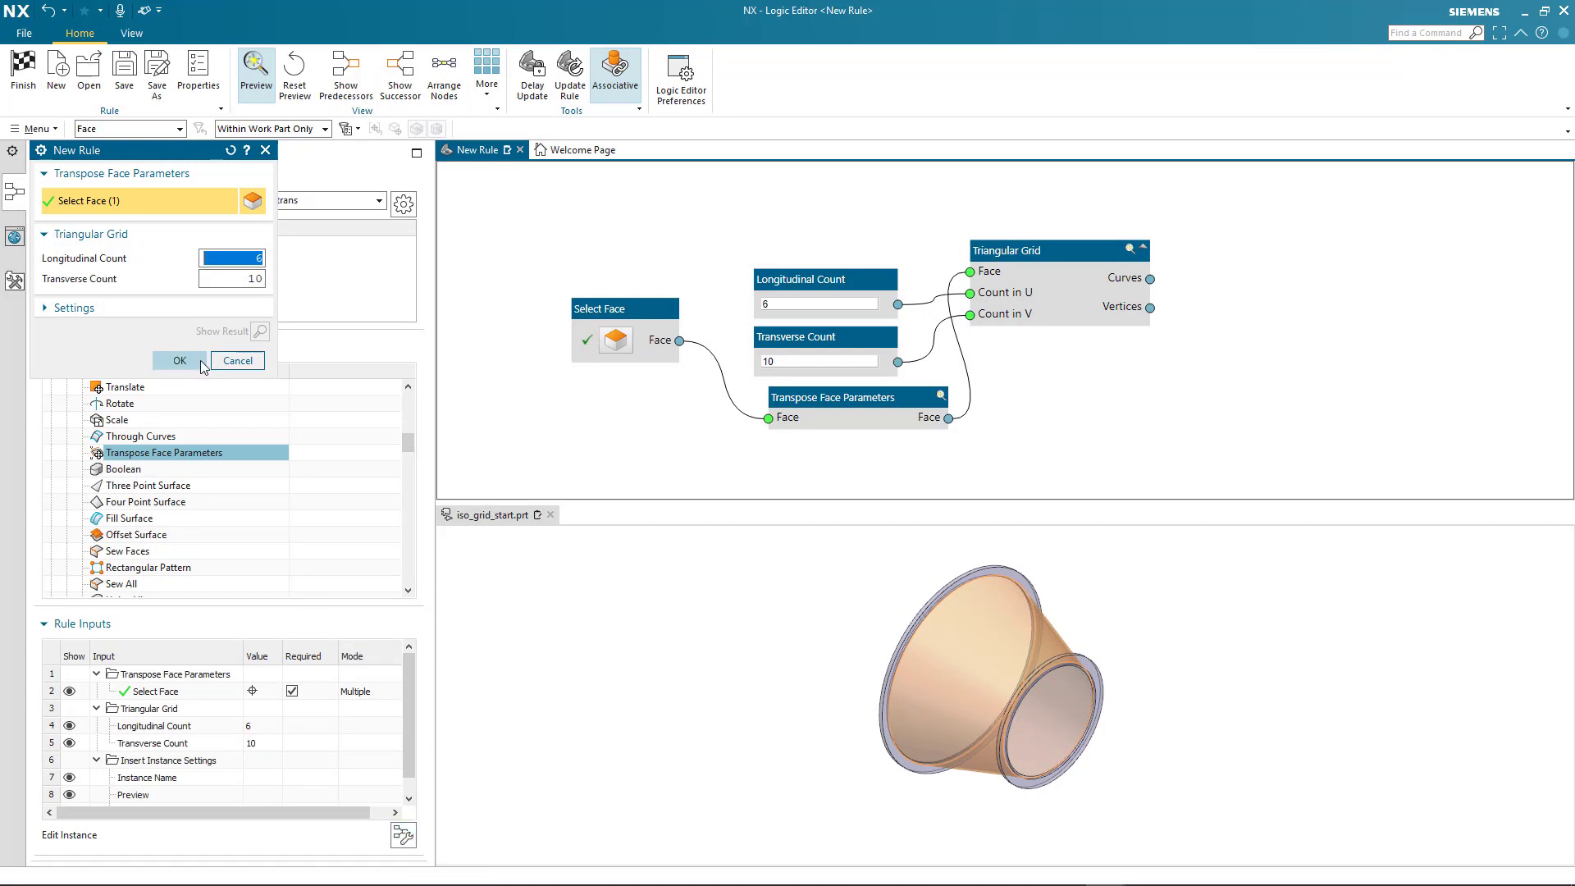
left_click(237, 361)
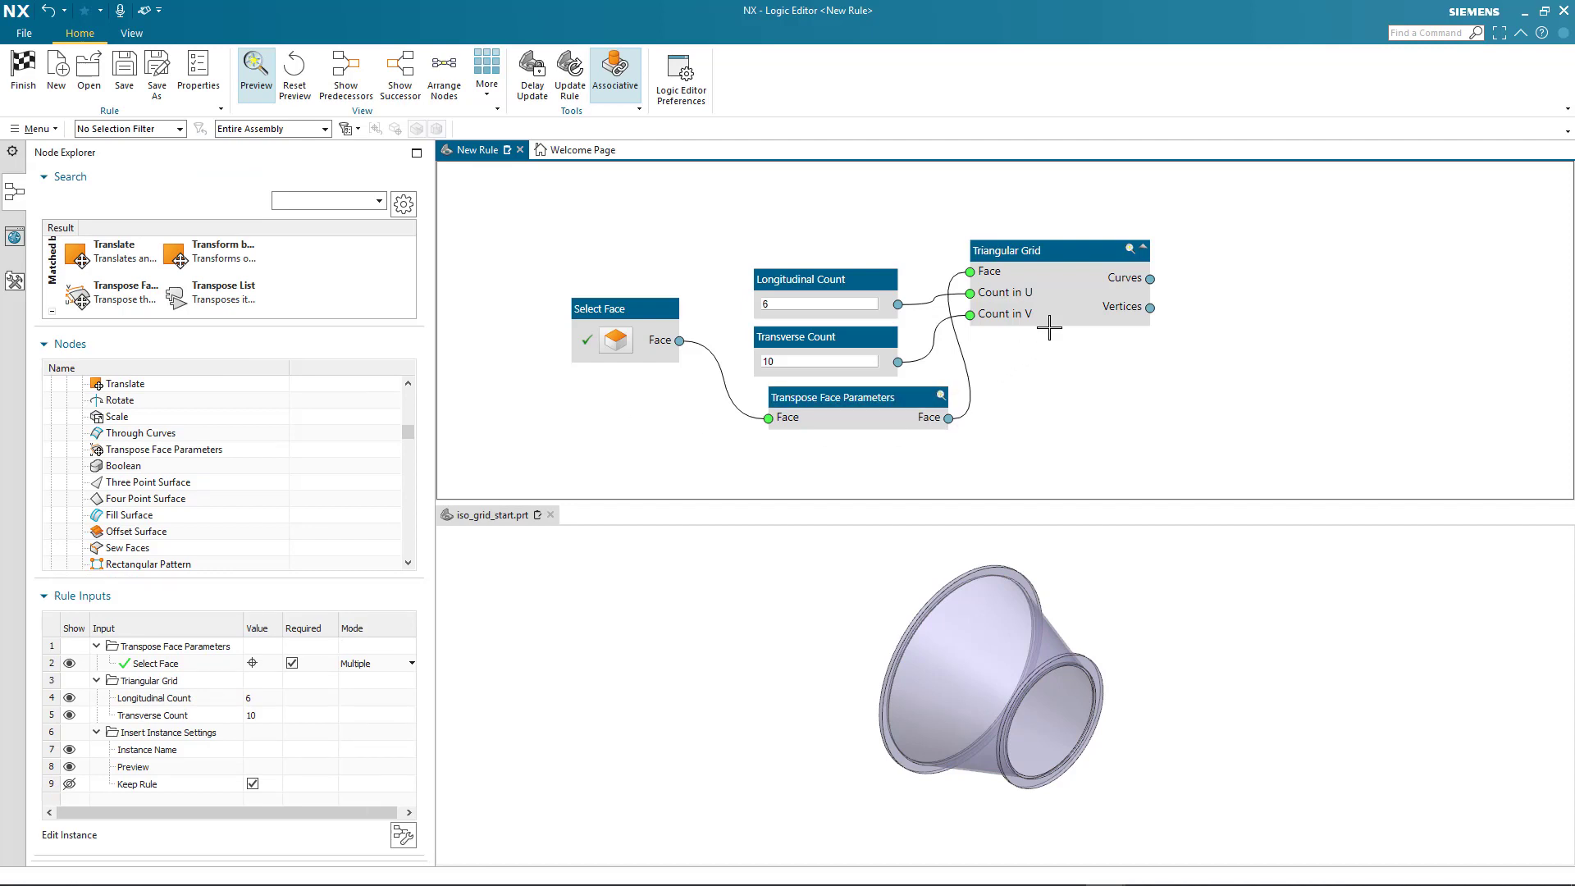
left_click(1132, 250)
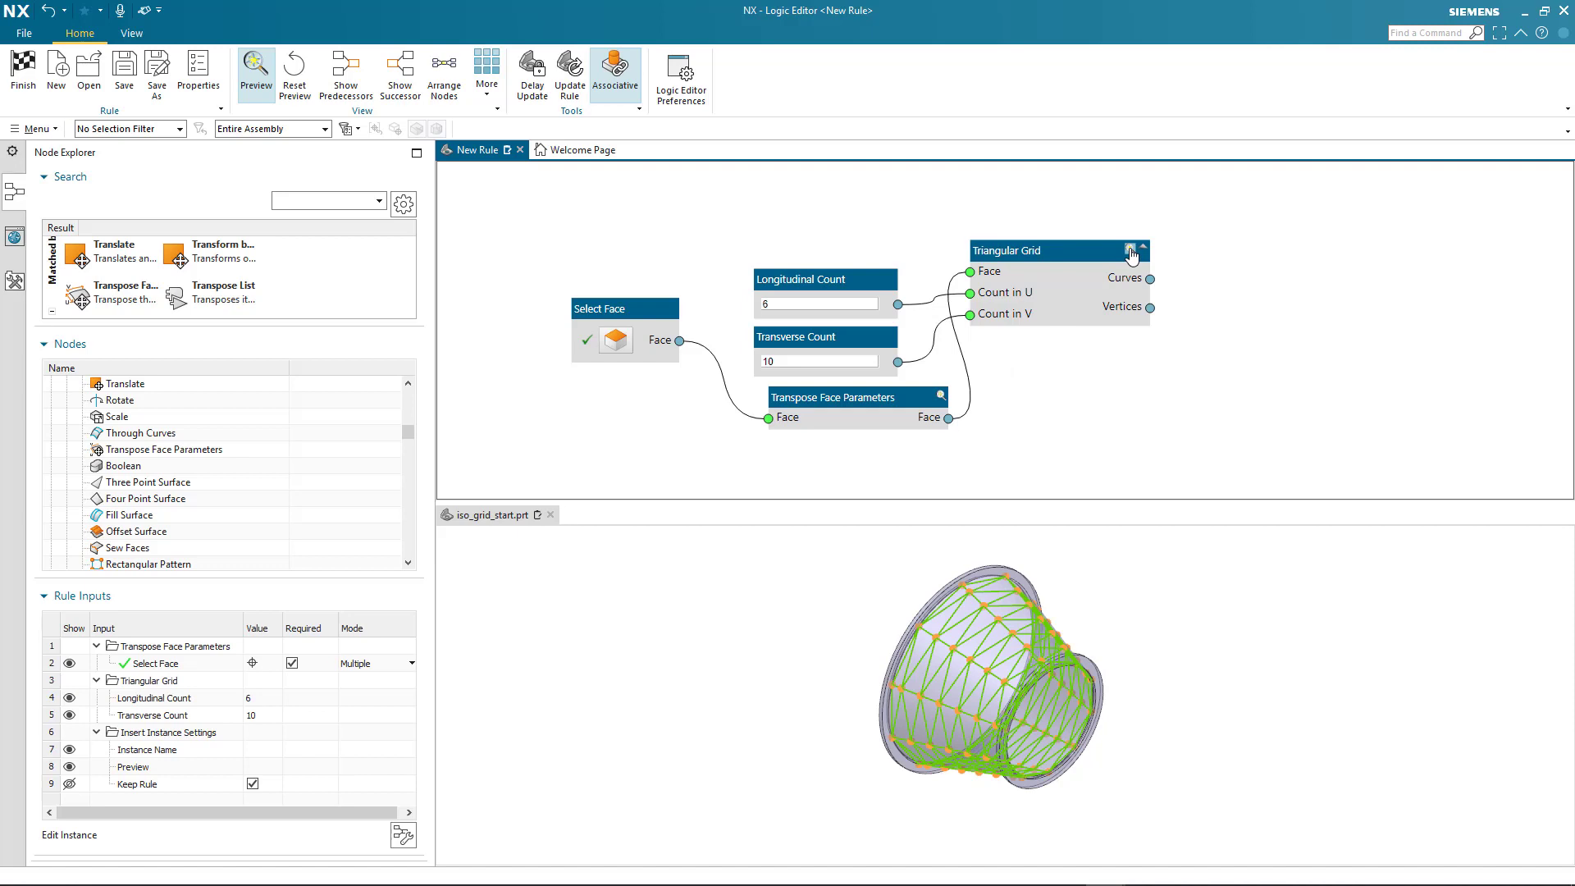
Hide the Triangular Grid preview and add a Project Curve on Face node beside the Triangular Grid node
left_click(1131, 250)
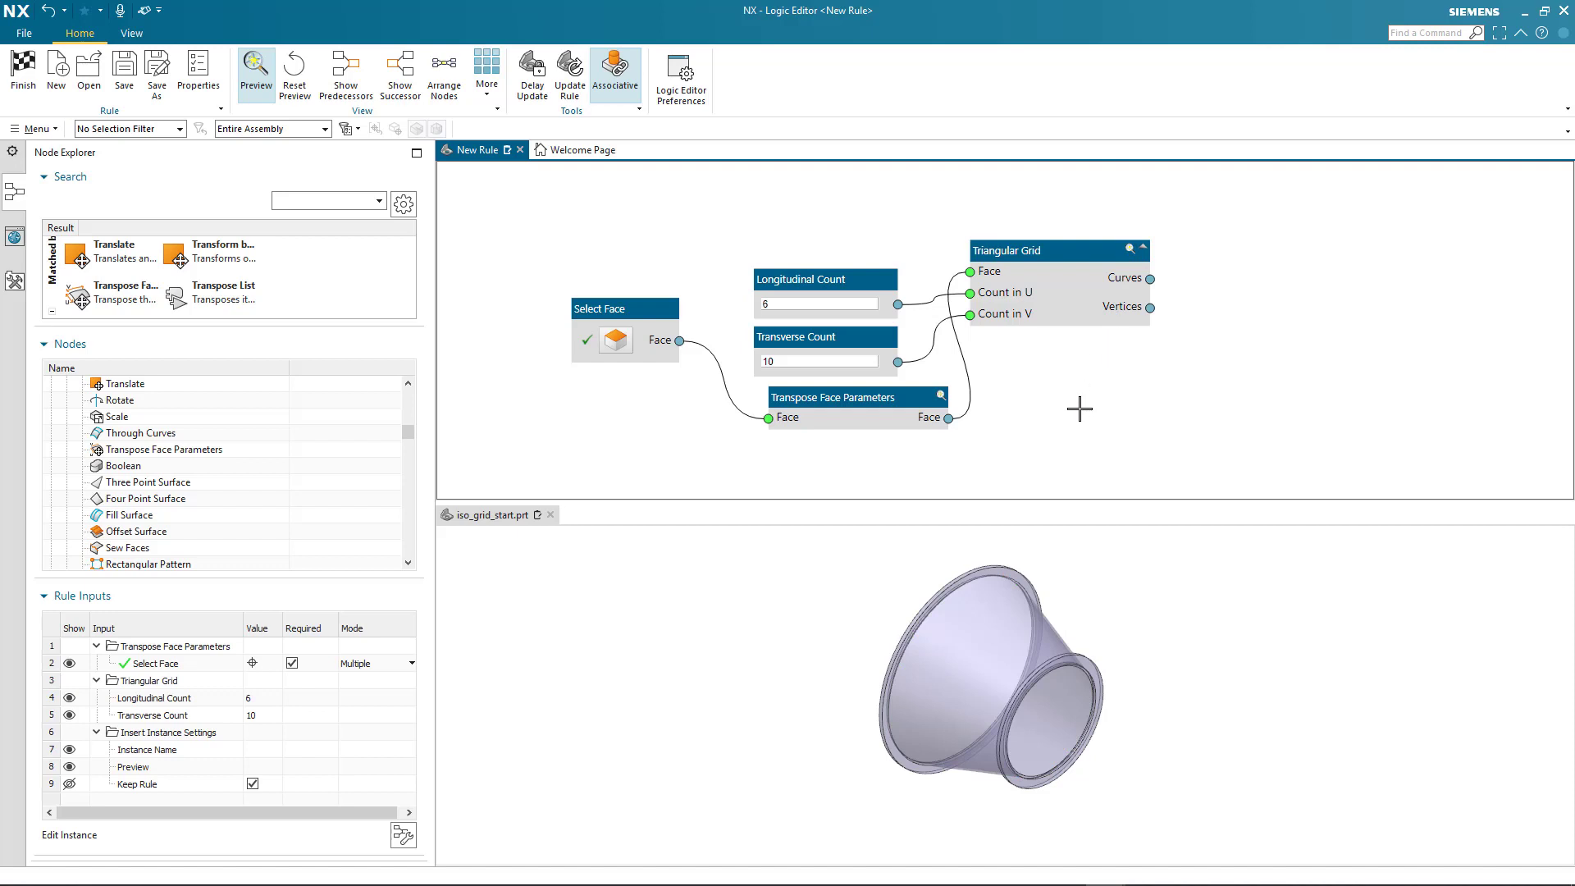
left_click(303, 203)
type("pro")
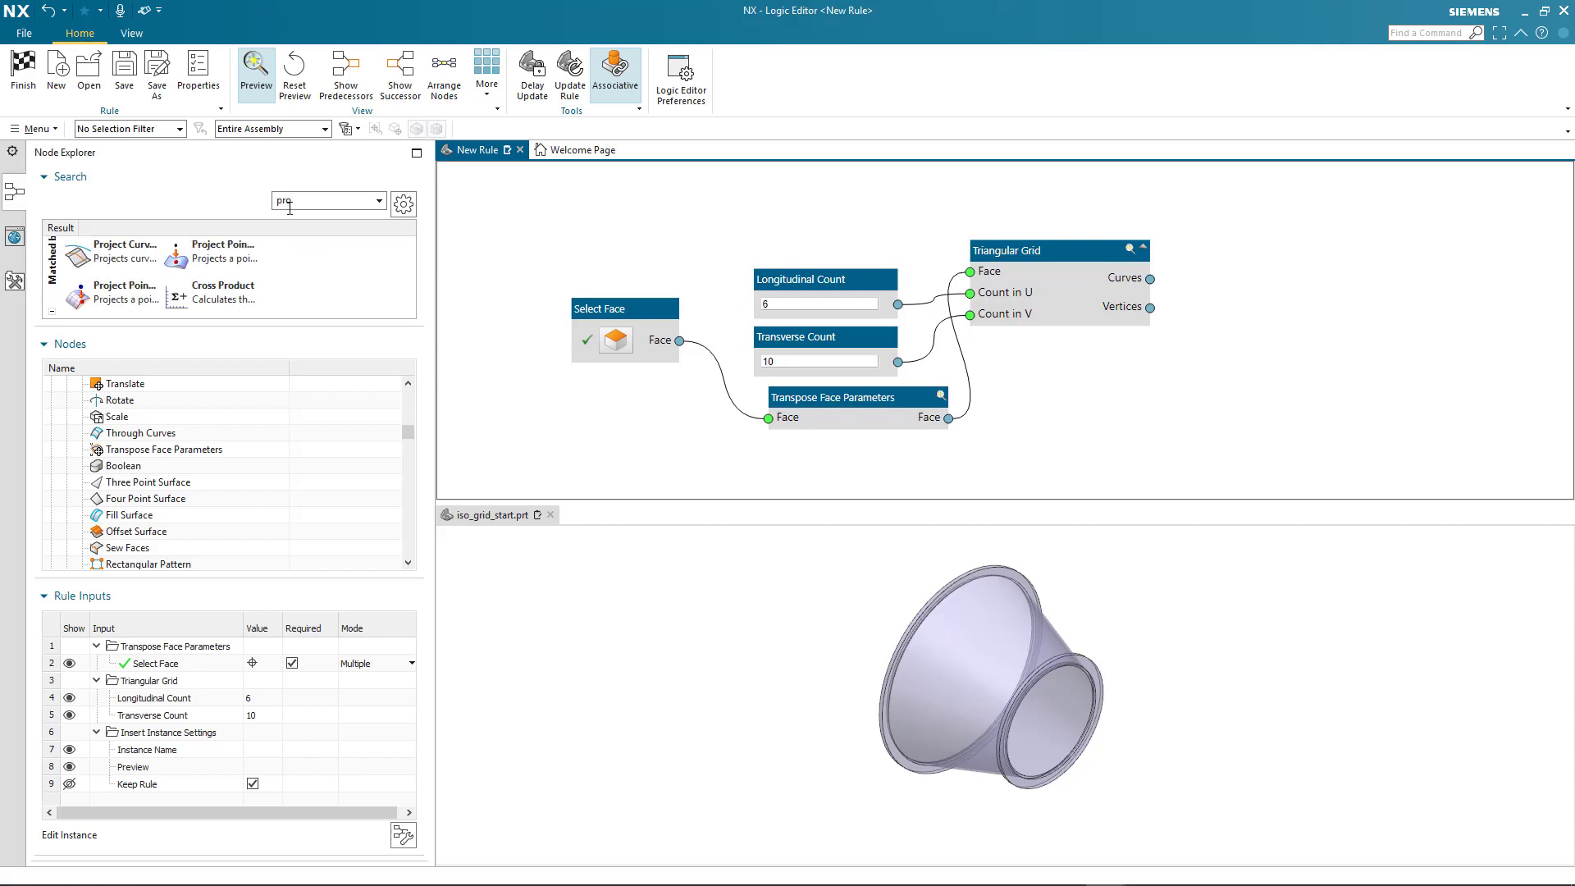
left_click(131, 258)
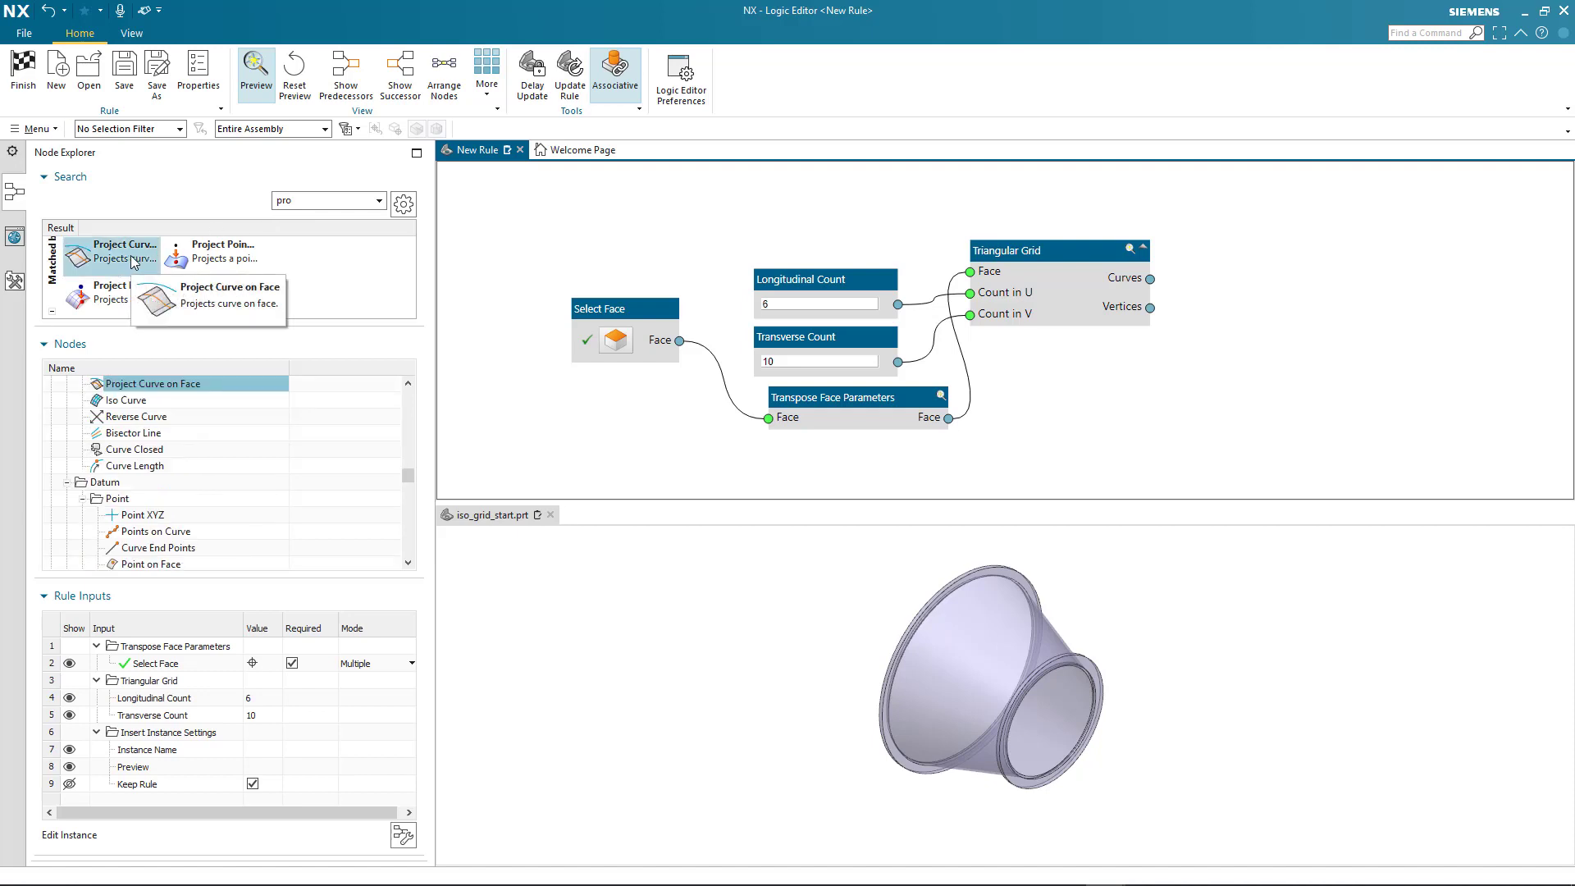
left_click_drag(131, 260, 706, 272)
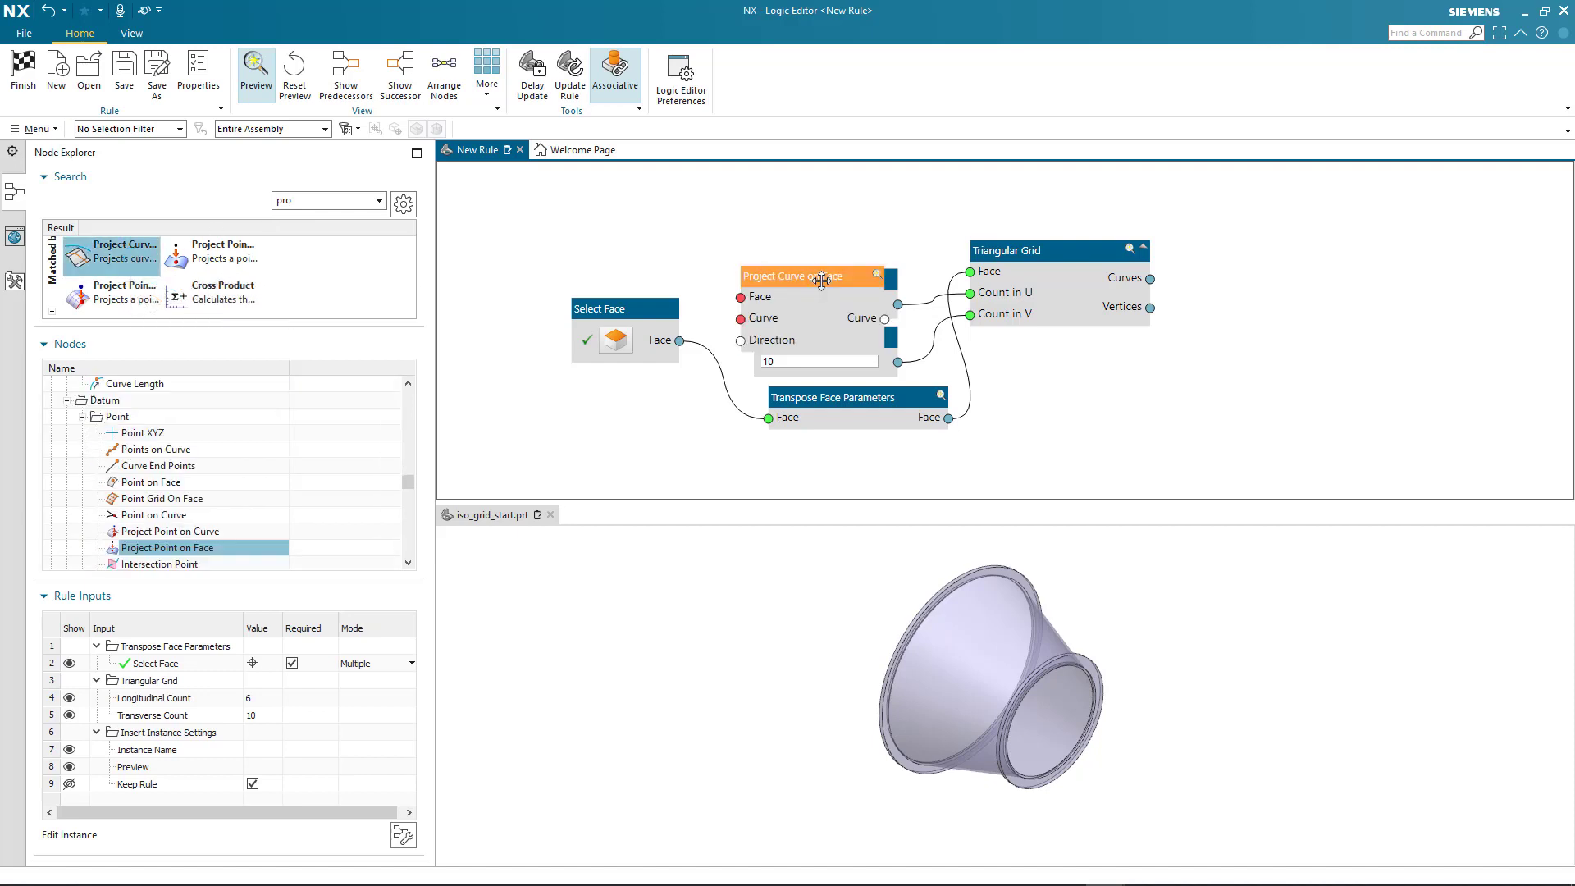
left_click_drag(822, 281, 1316, 237)
left_click_drag(1308, 224, 1318, 214)
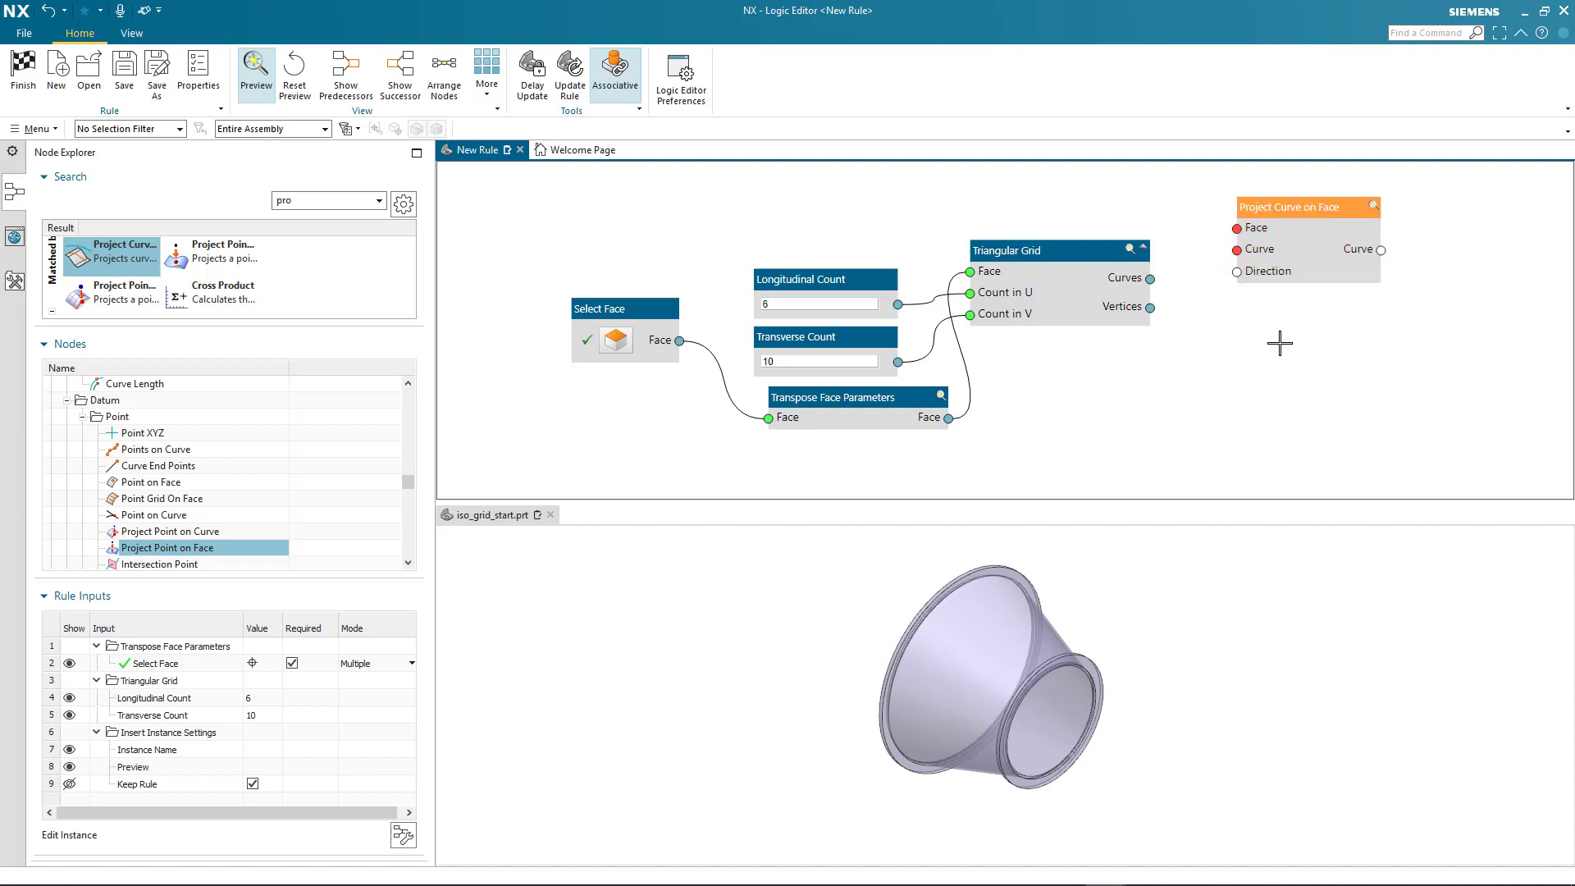
Connect the selected face and the Triangular Grid's Curves output to Project Curve on Face, and check that node's preview
left_click_drag(680, 341, 1238, 233)
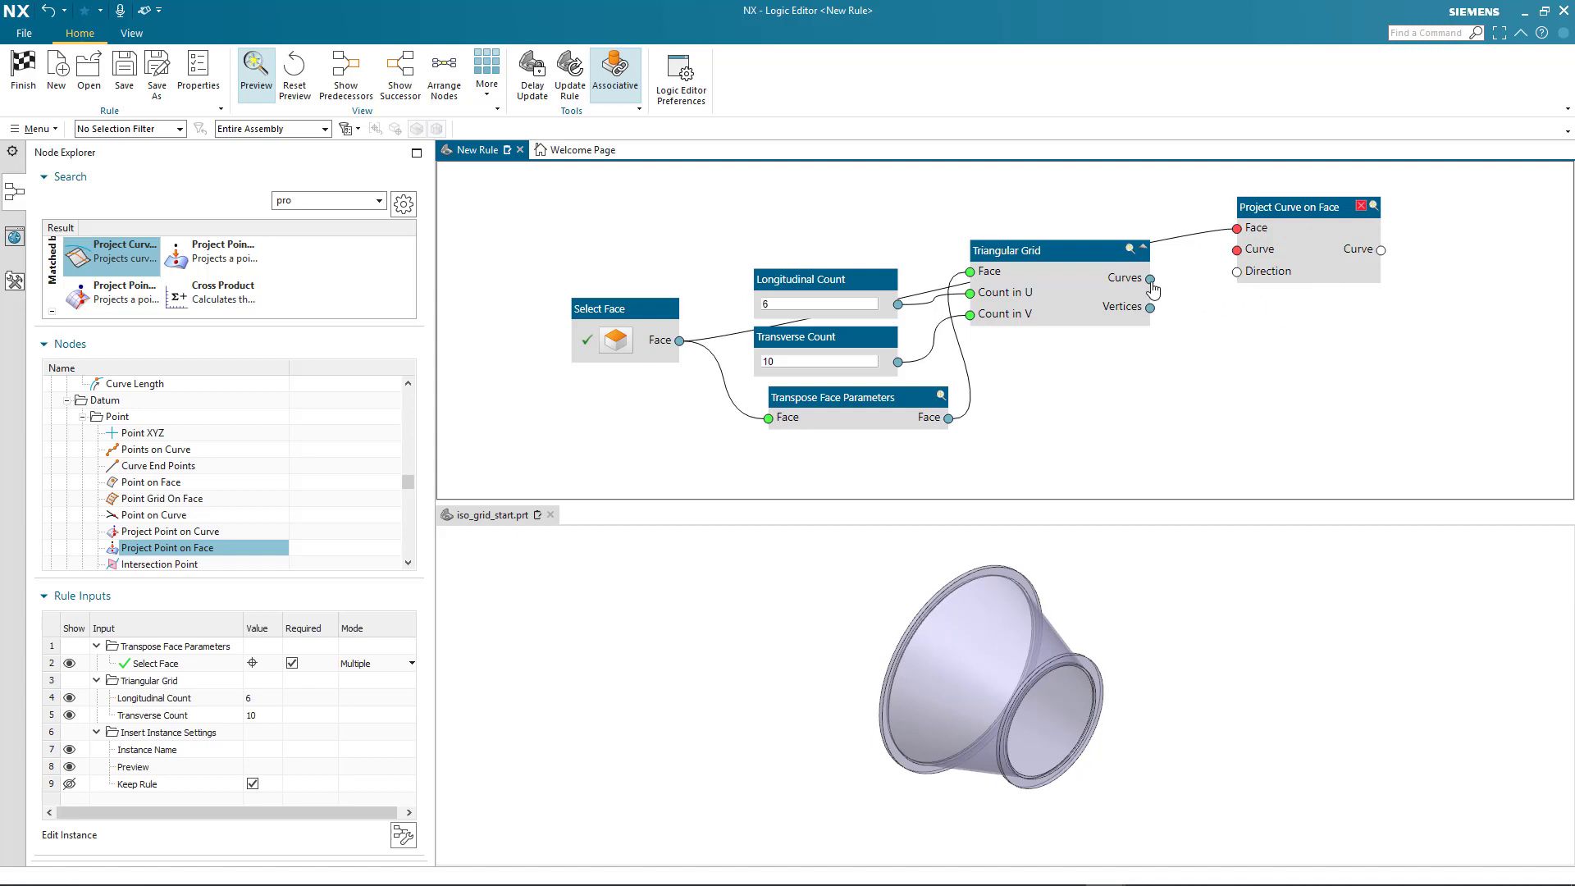
left_click_drag(1151, 280, 1237, 251)
left_click(1375, 207)
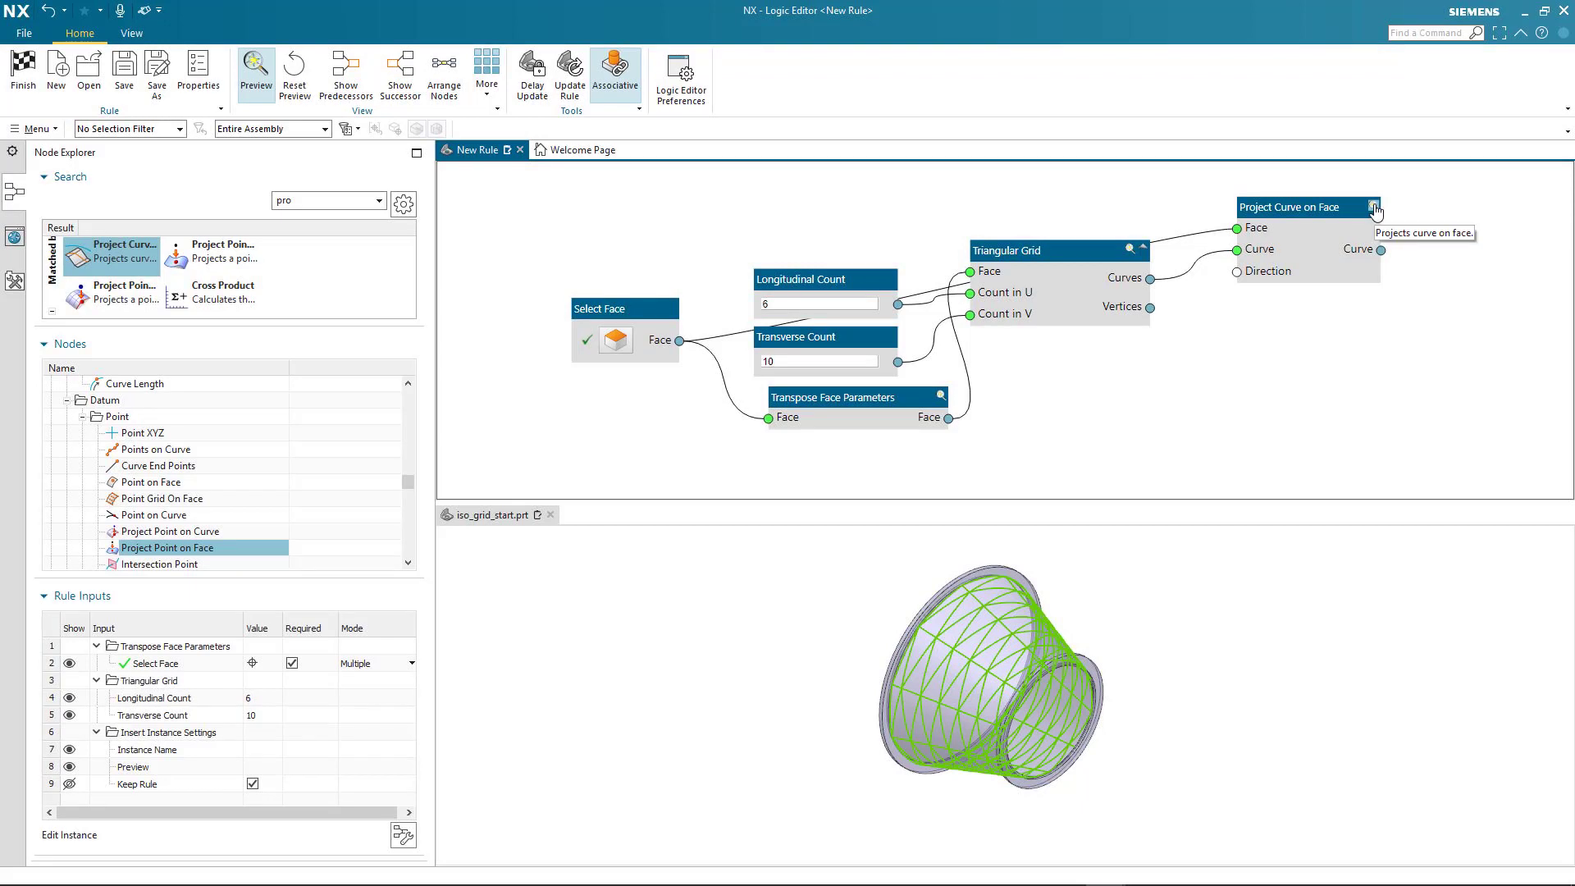
left_click(1376, 210)
Add a Rib node, connecting the selected face to its Faces input and the projected curves to its Curves input
middle_click_drag(1242, 400, 1121, 401)
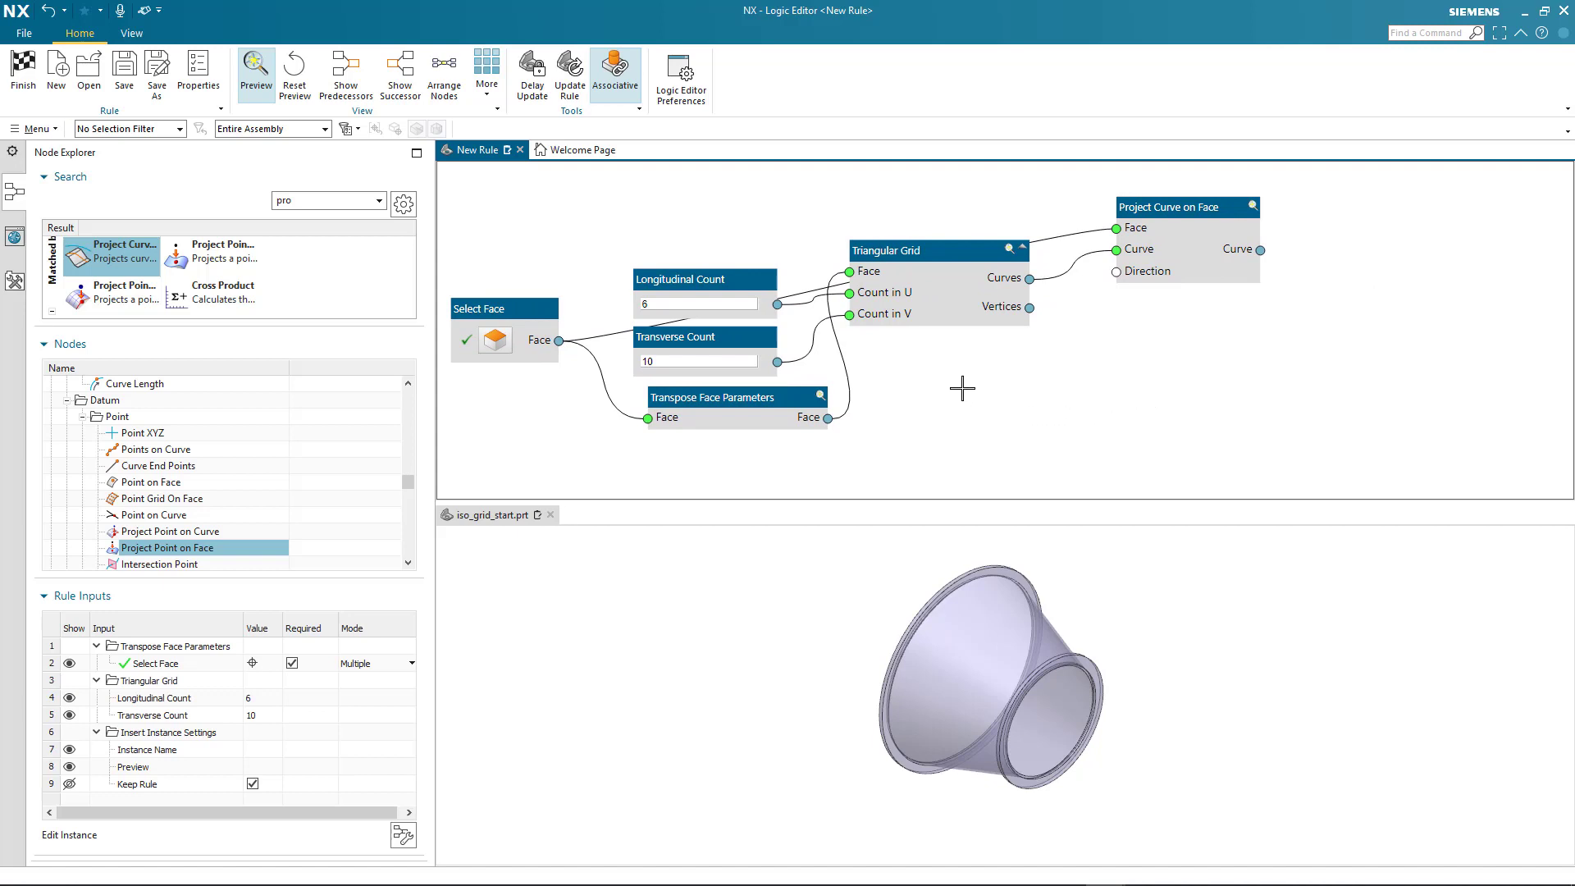
scroll(980, 353, "up", 1)
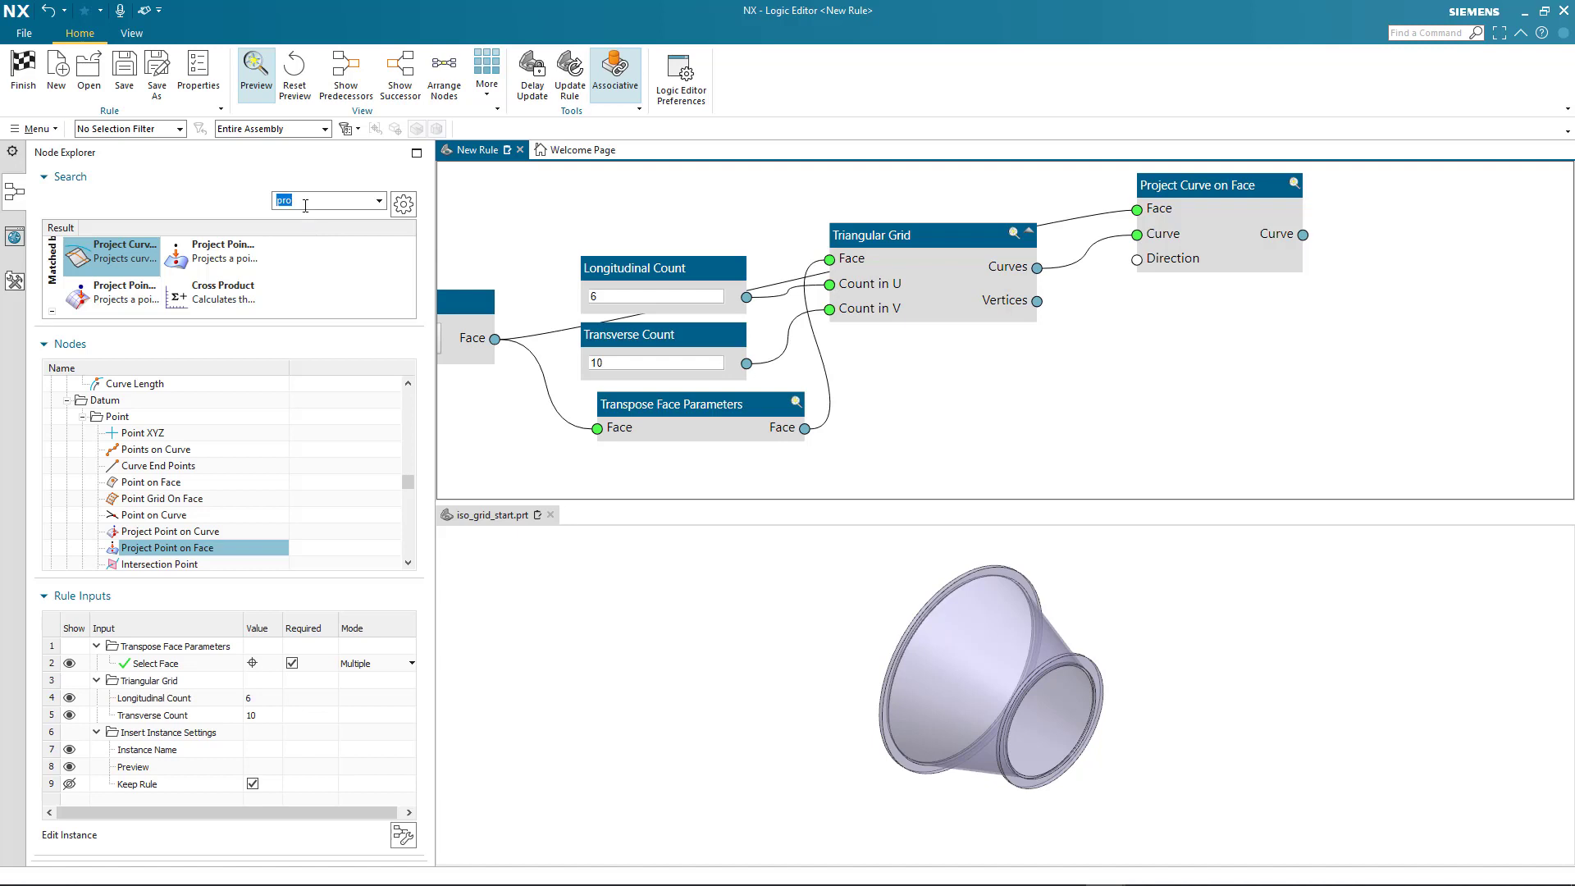
type("rib")
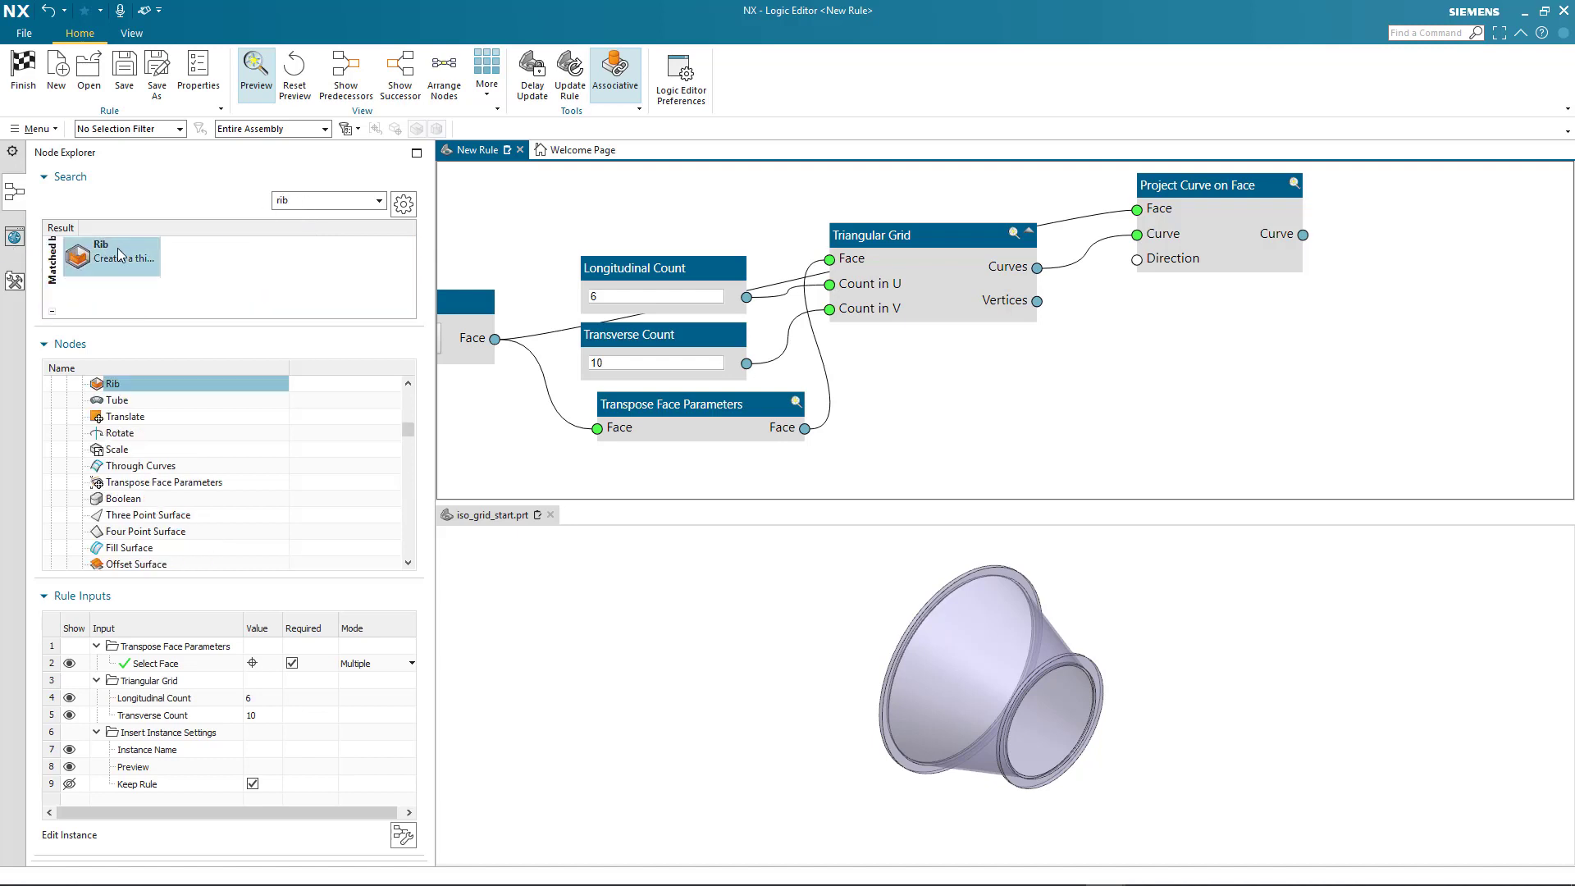
left_click_drag(117, 248, 1429, 299)
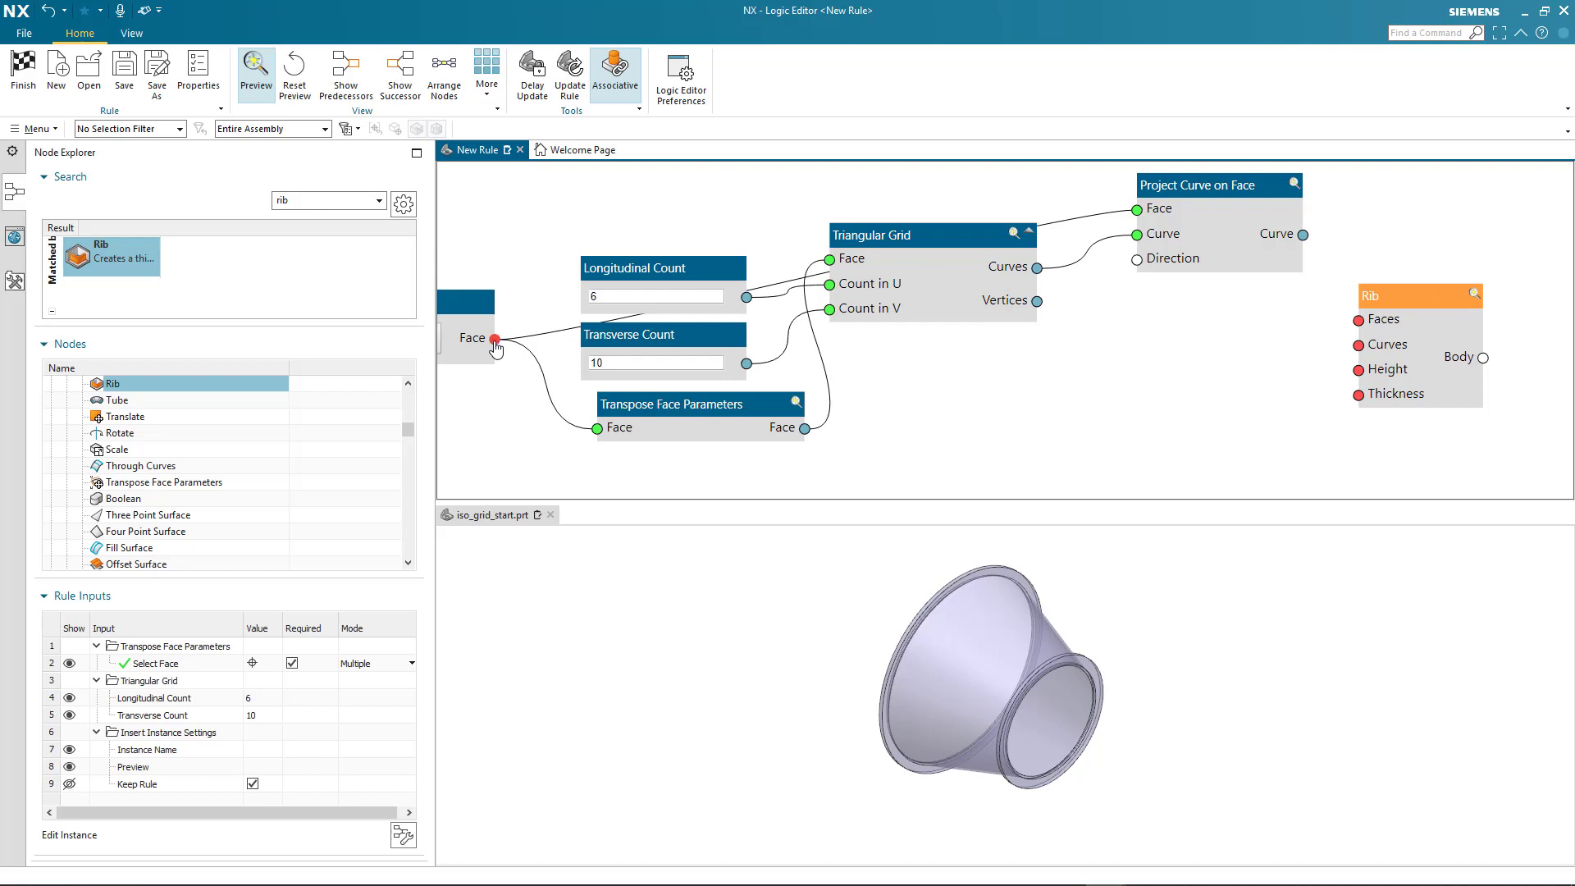
left_click_drag(495, 339, 1361, 322)
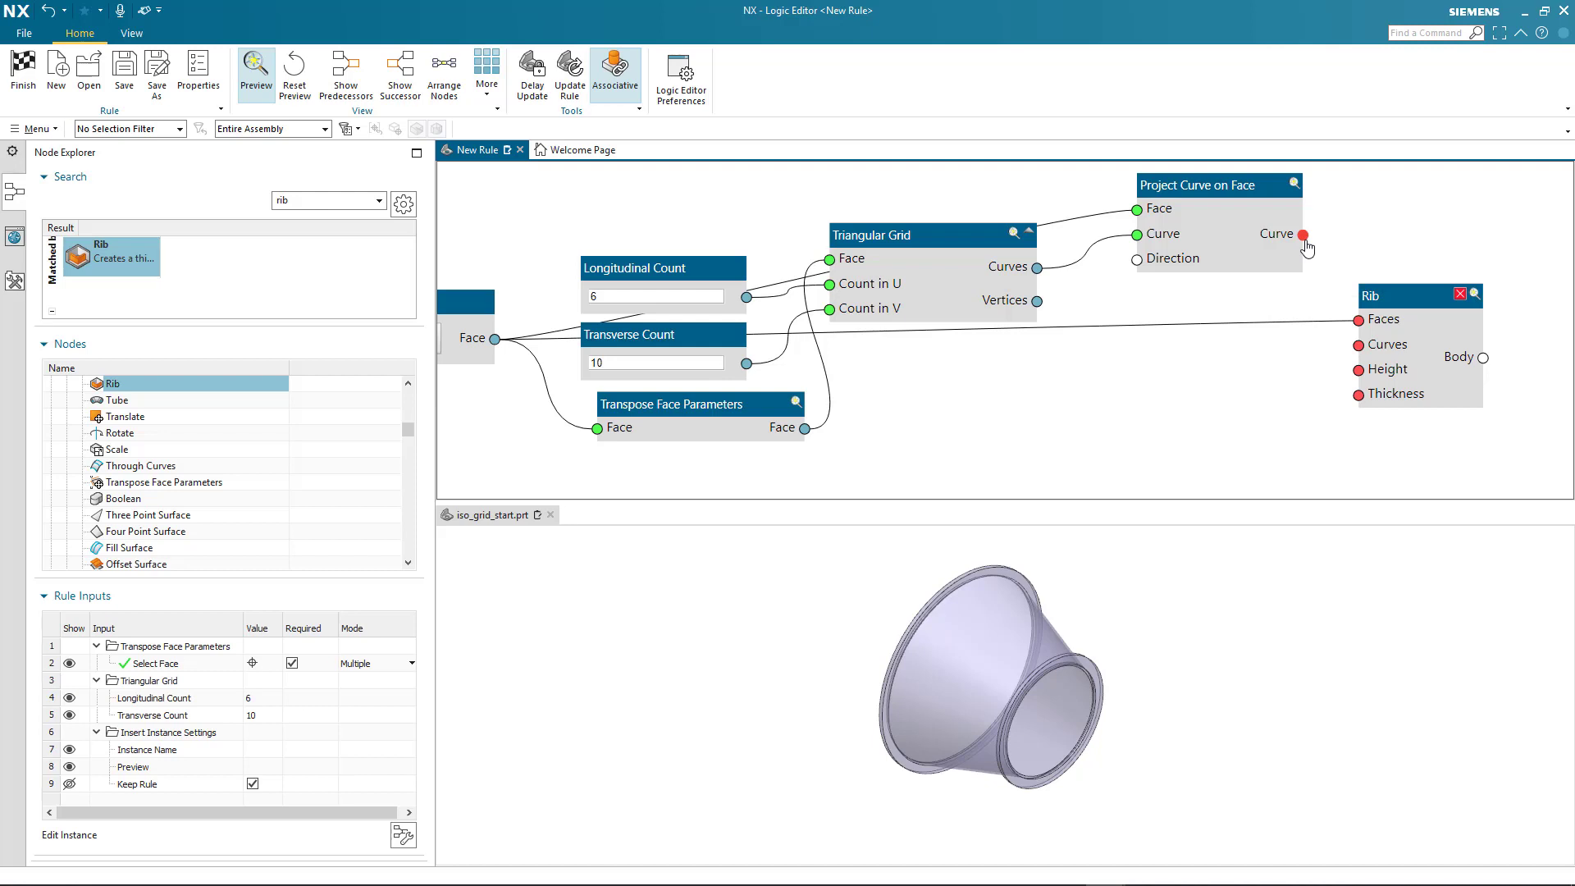
left_click_drag(1304, 236, 1360, 353)
Create input nodes for the Rib node's Height and Thickness
right_click(1362, 370)
left_click(1395, 385)
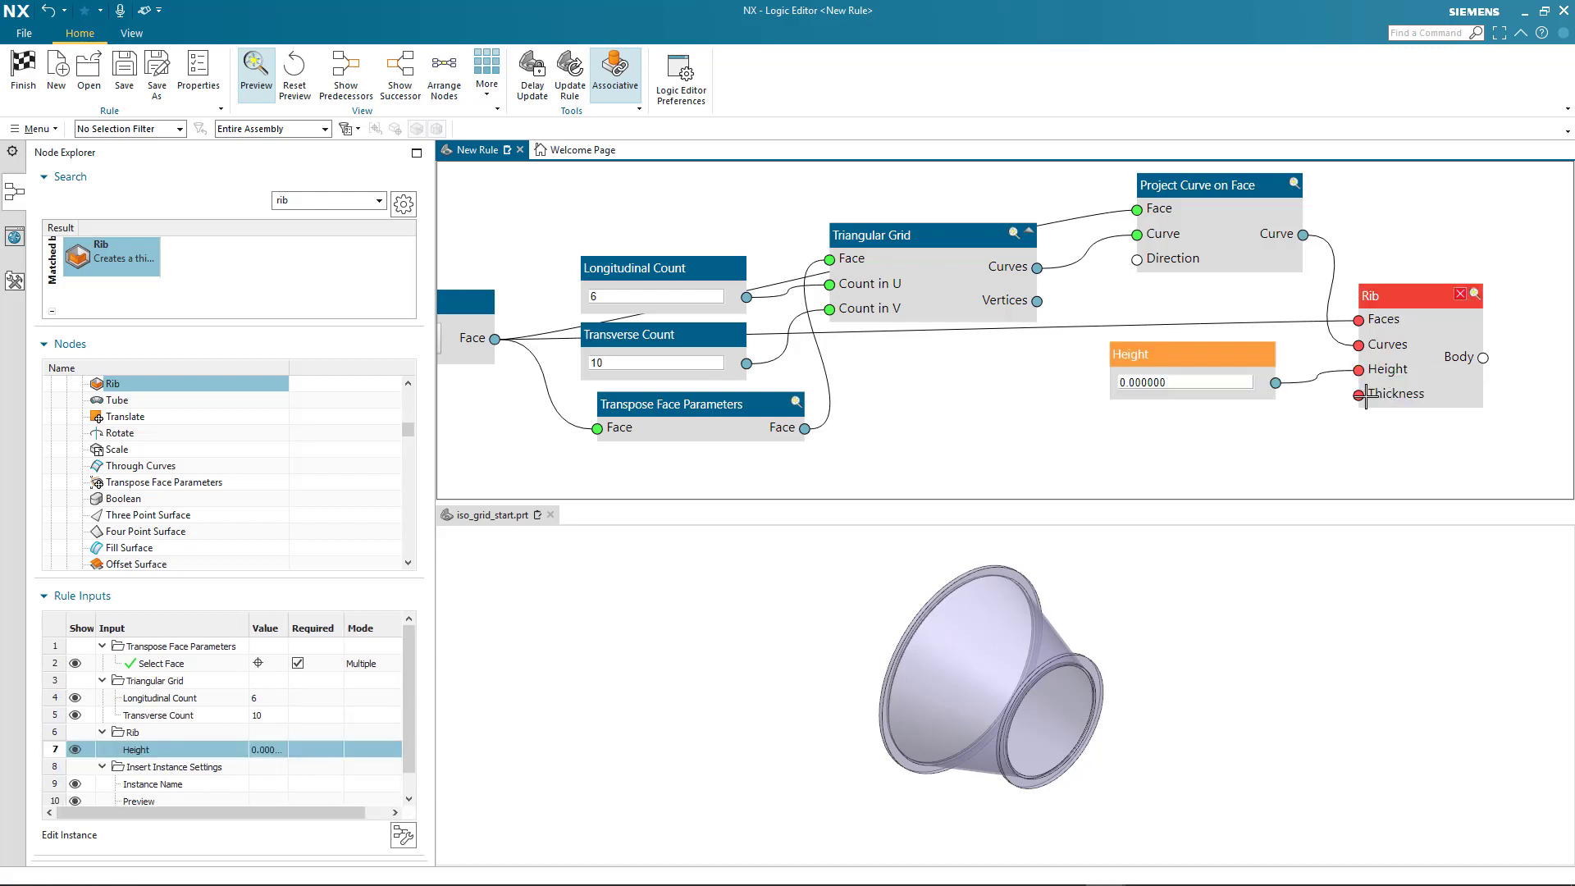
right_click(1360, 400)
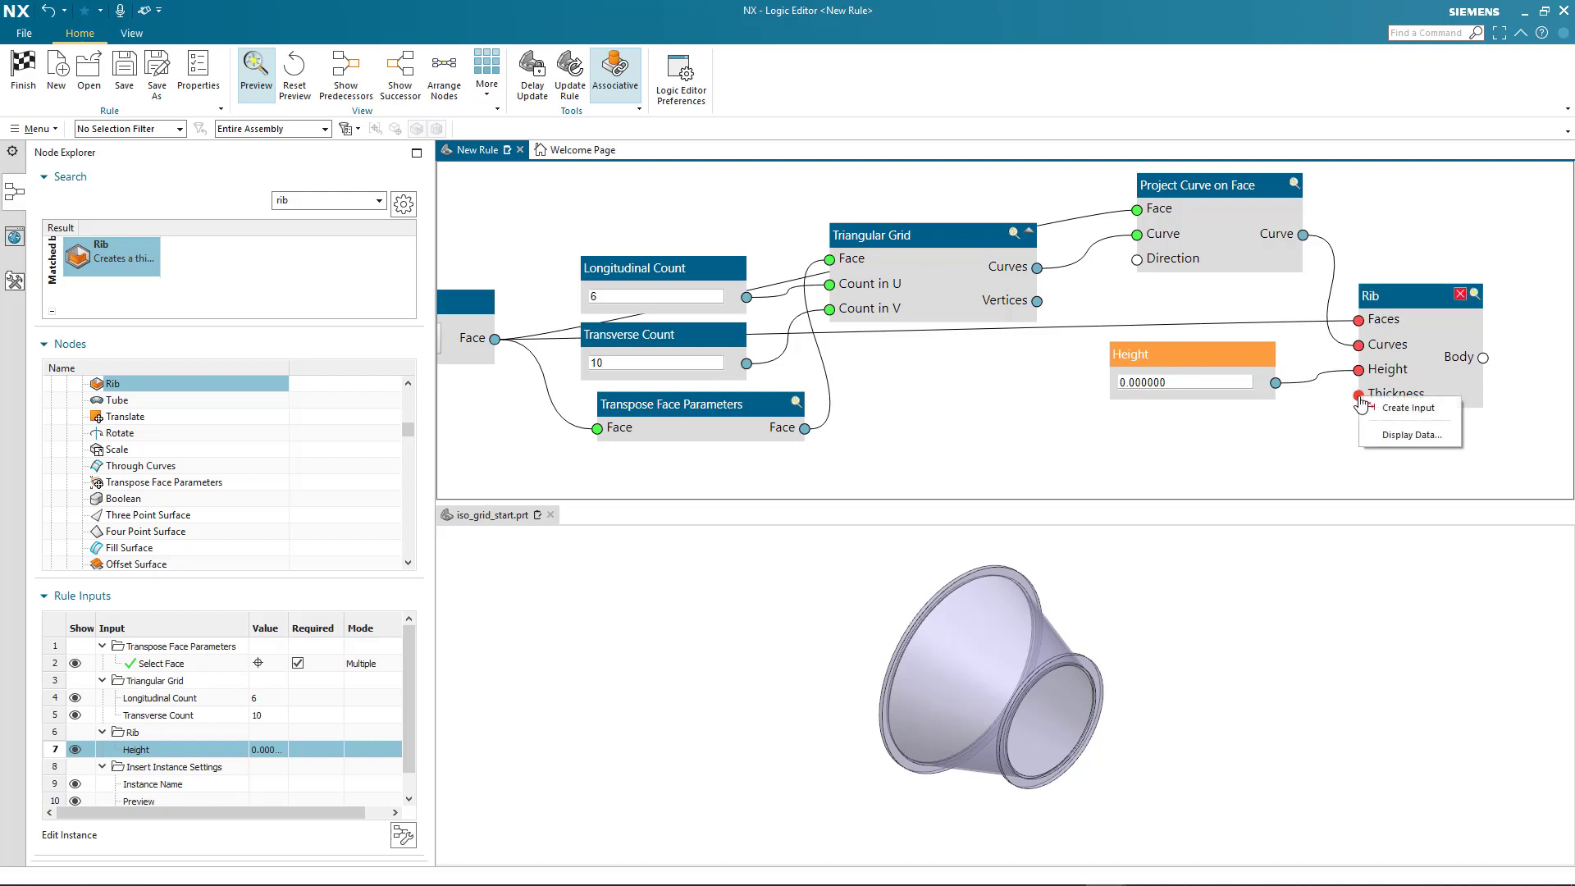
left_click(1387, 409)
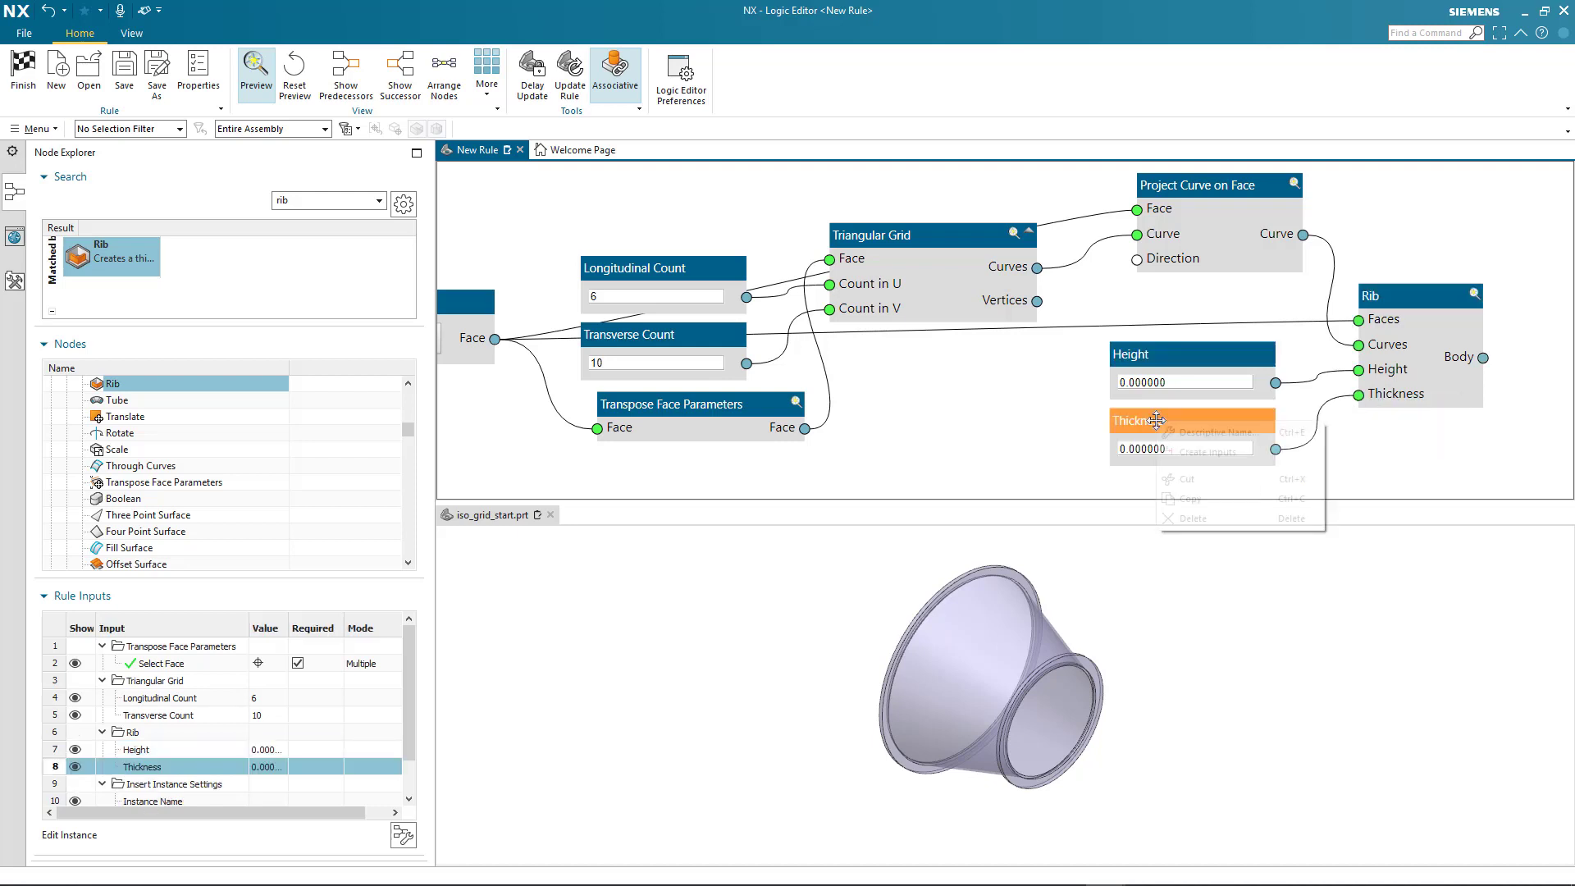
Give the Thickness input the descriptive name "Rib Width" and the Height input the name "Rib Height"
right_click(1158, 421)
left_click(1182, 429)
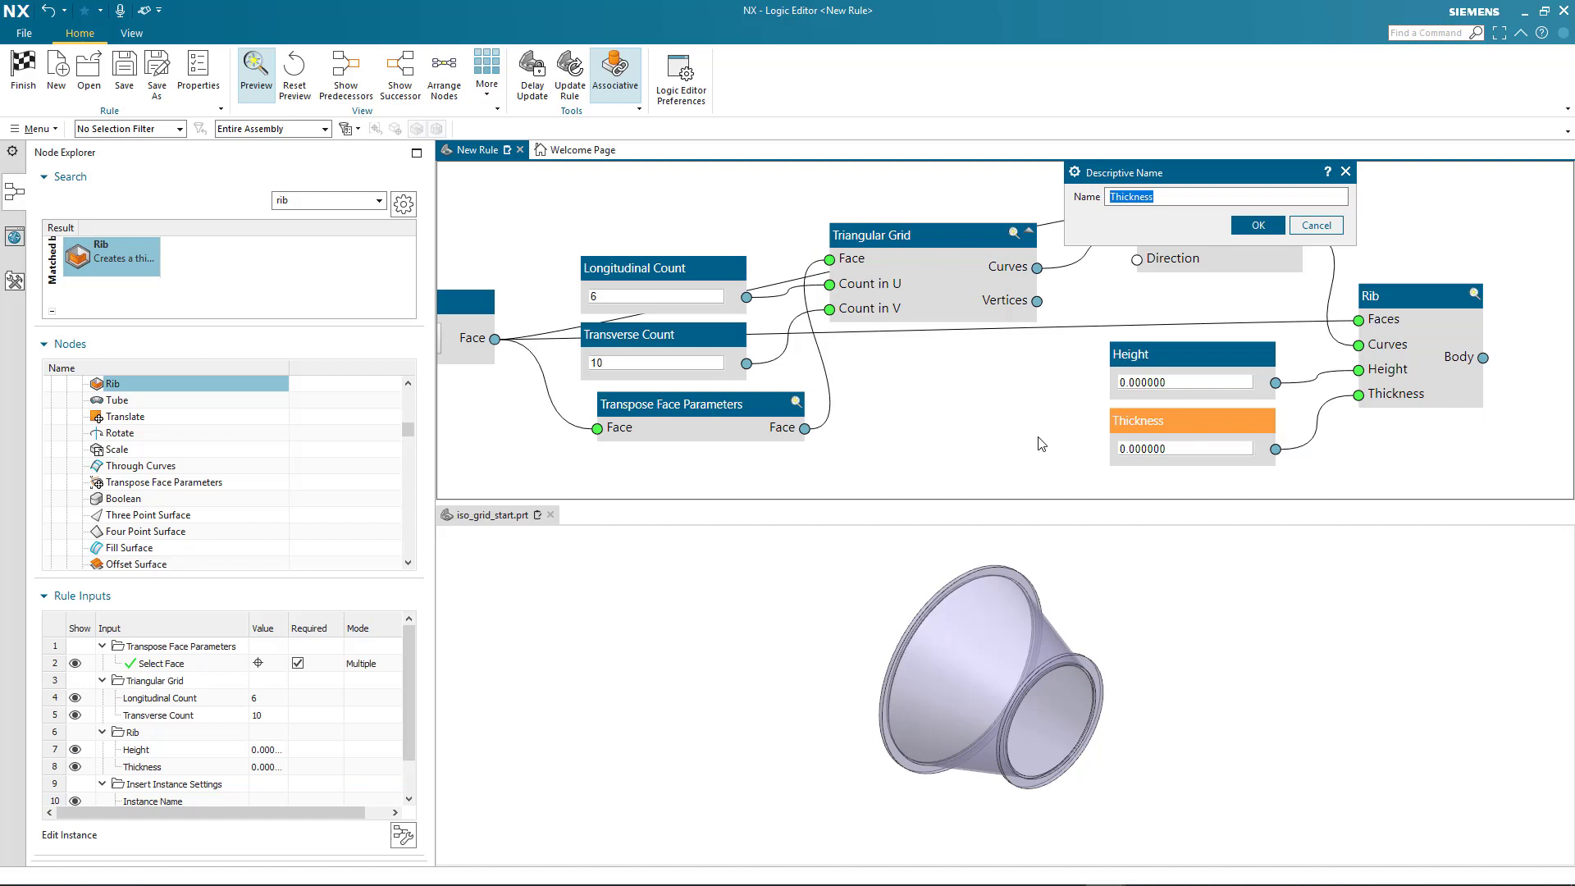
type("Rib Width")
key("ctrl+a")
left_click(1258, 225)
right_click(1158, 353)
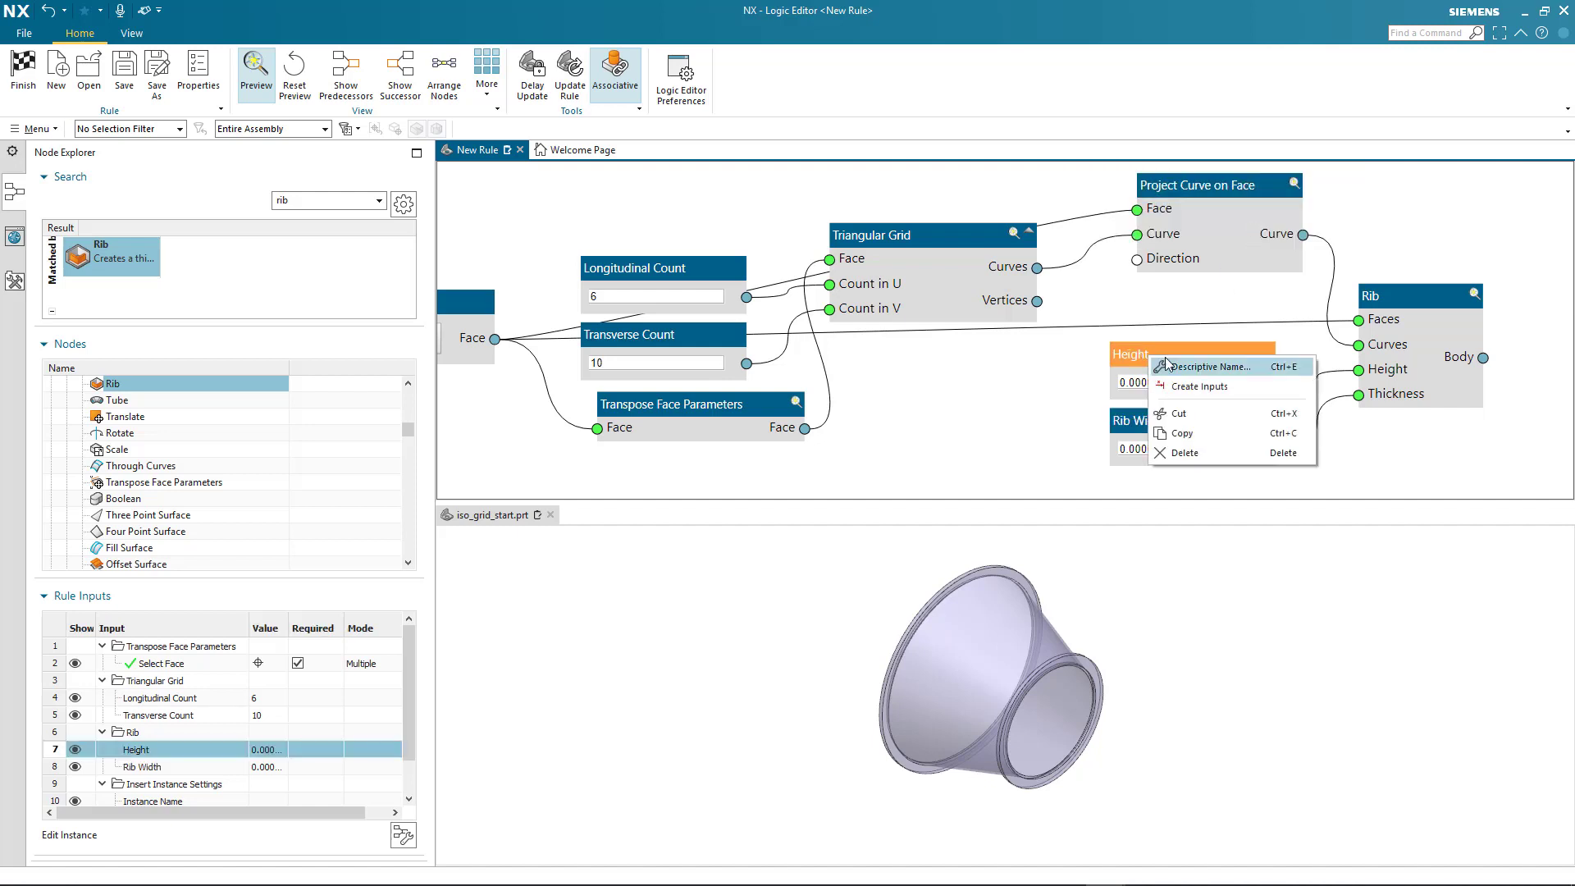
left_click(1182, 362)
type("Rib Height")
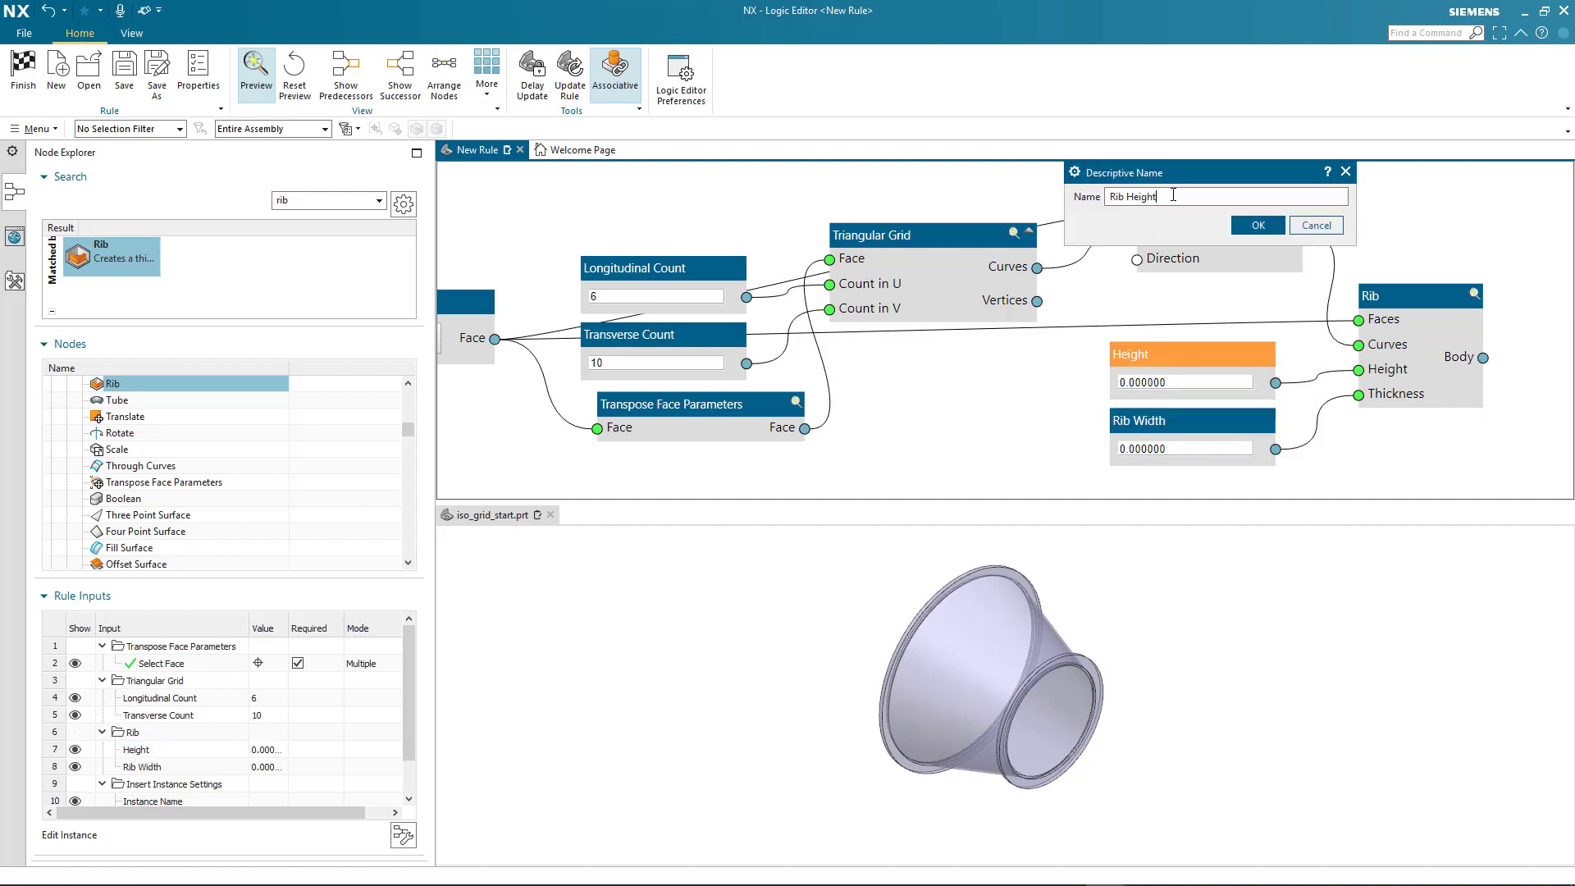
left_click(1258, 225)
Set the Rib Height to 10 and the Rib Width to 10
left_click(1181, 383)
type("10")
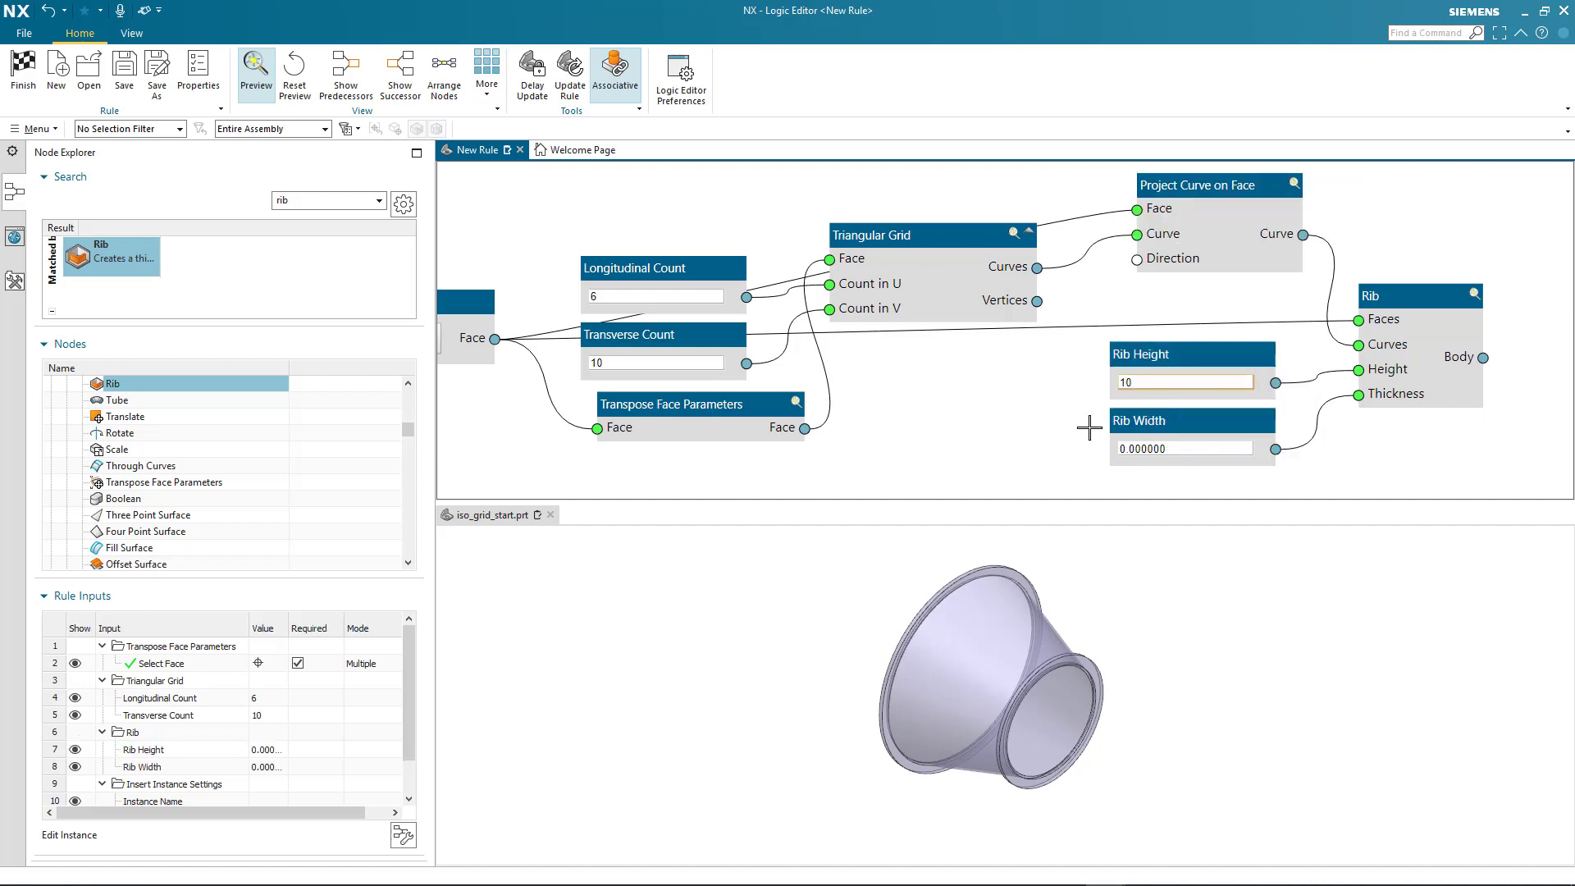
left_click(1151, 452)
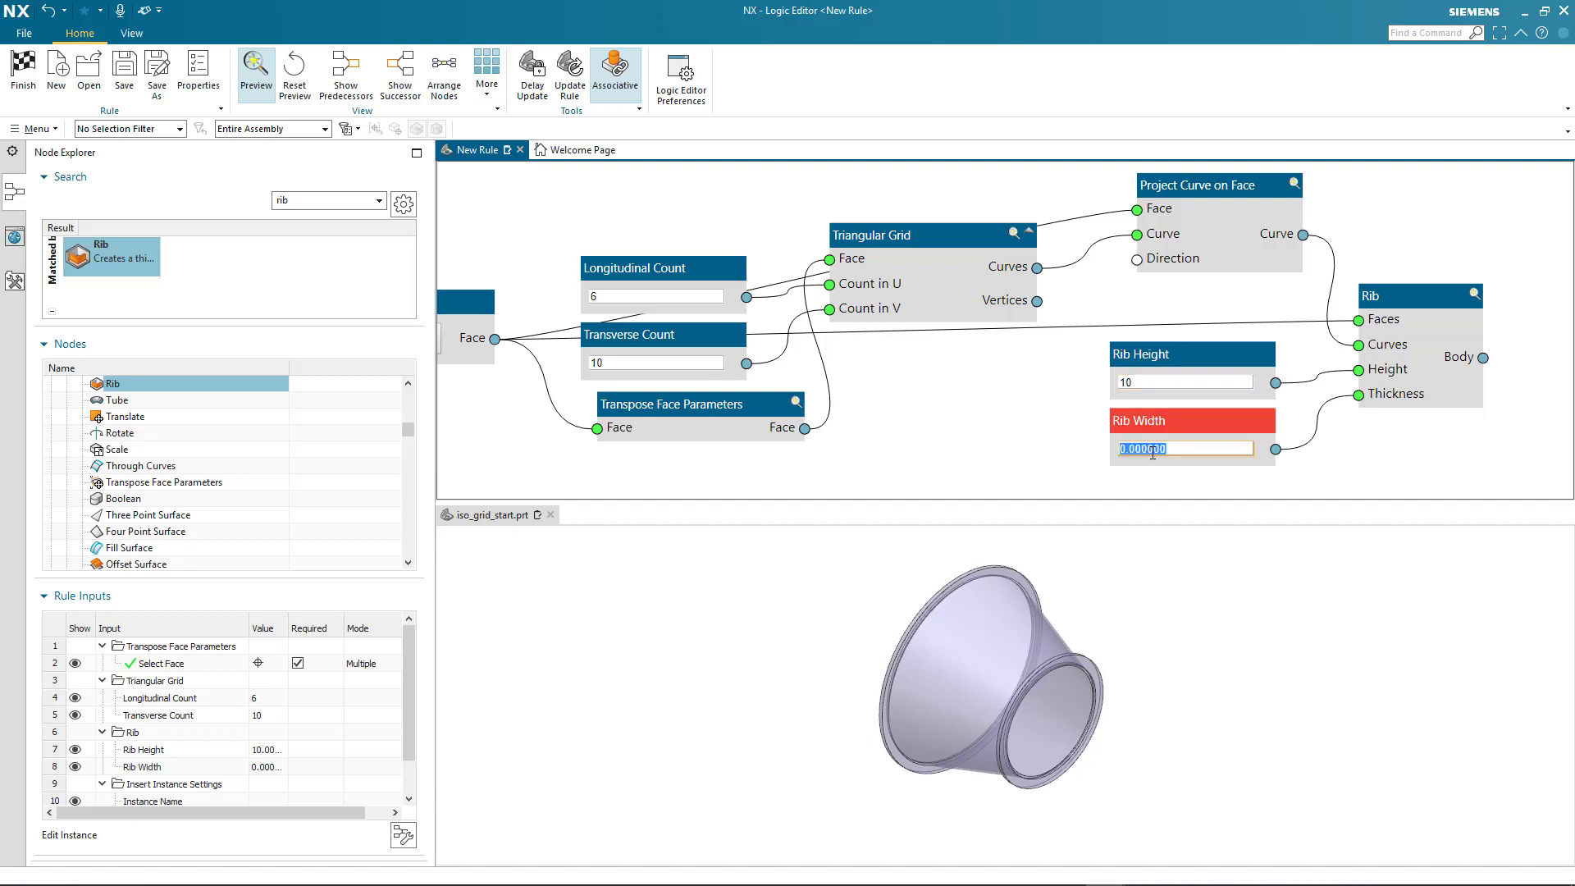
type("10")
left_click(1074, 661)
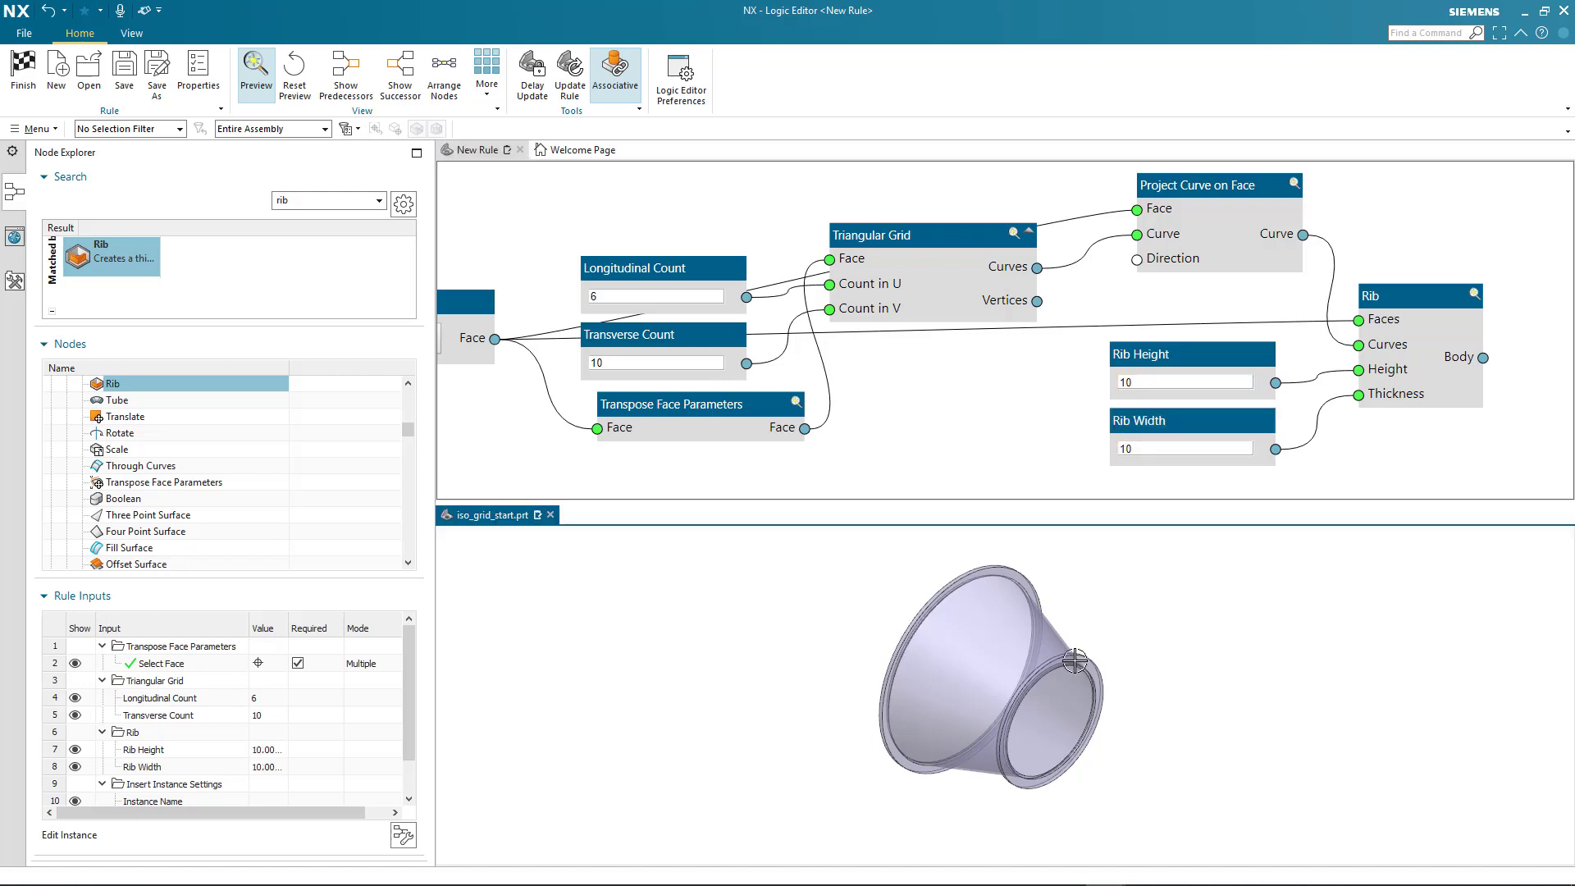
Show the Rib node's preview and examine the ribs on the conical face up close
scroll(1136, 619, "up", 5)
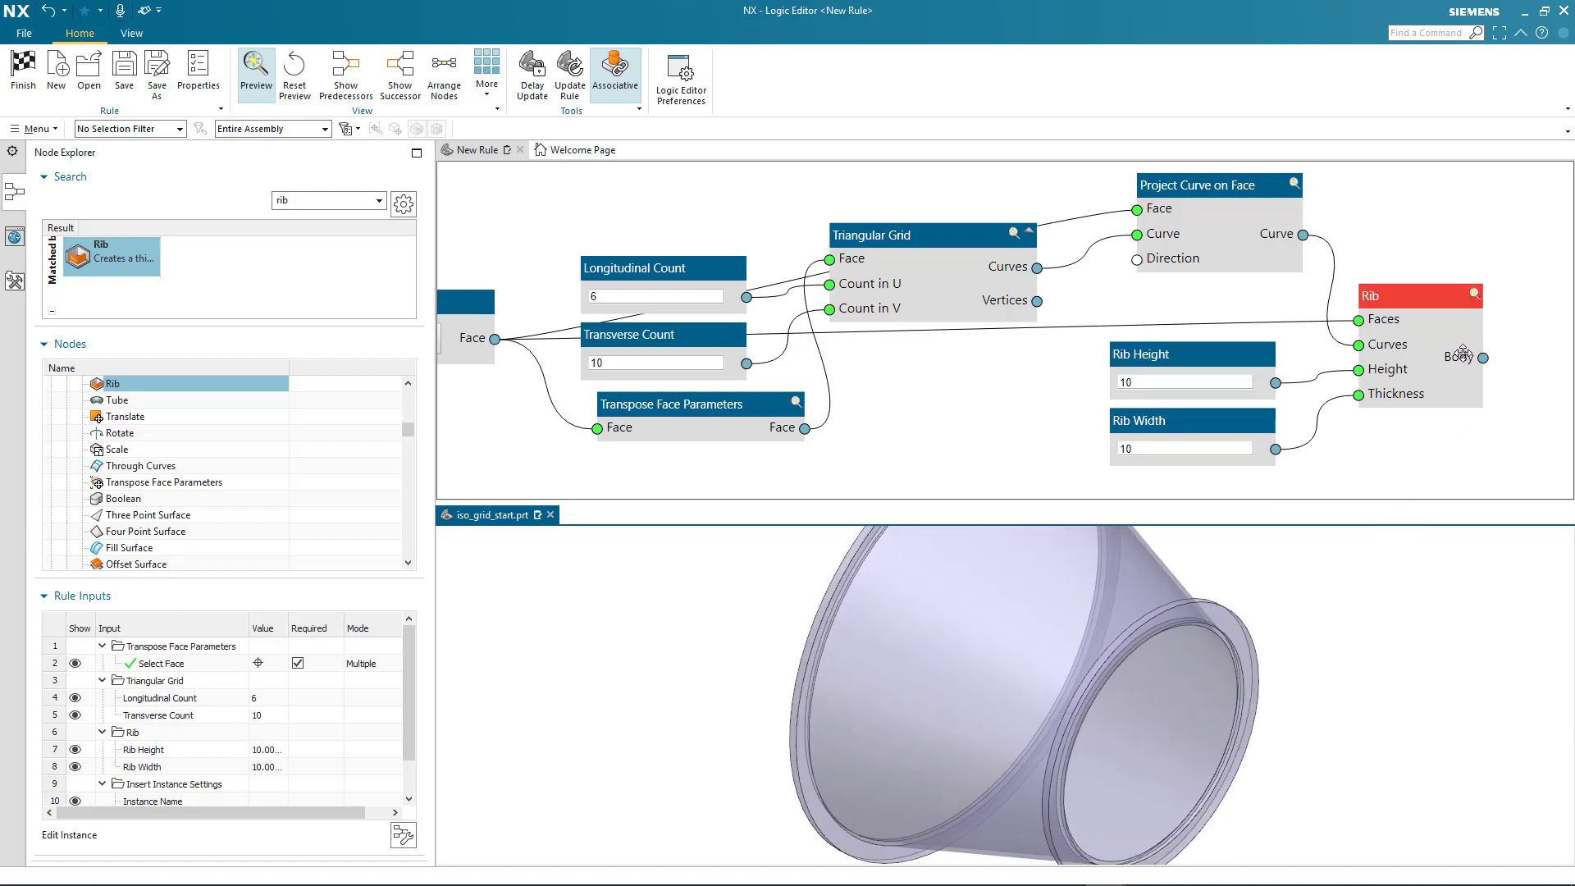
left_click(1475, 298)
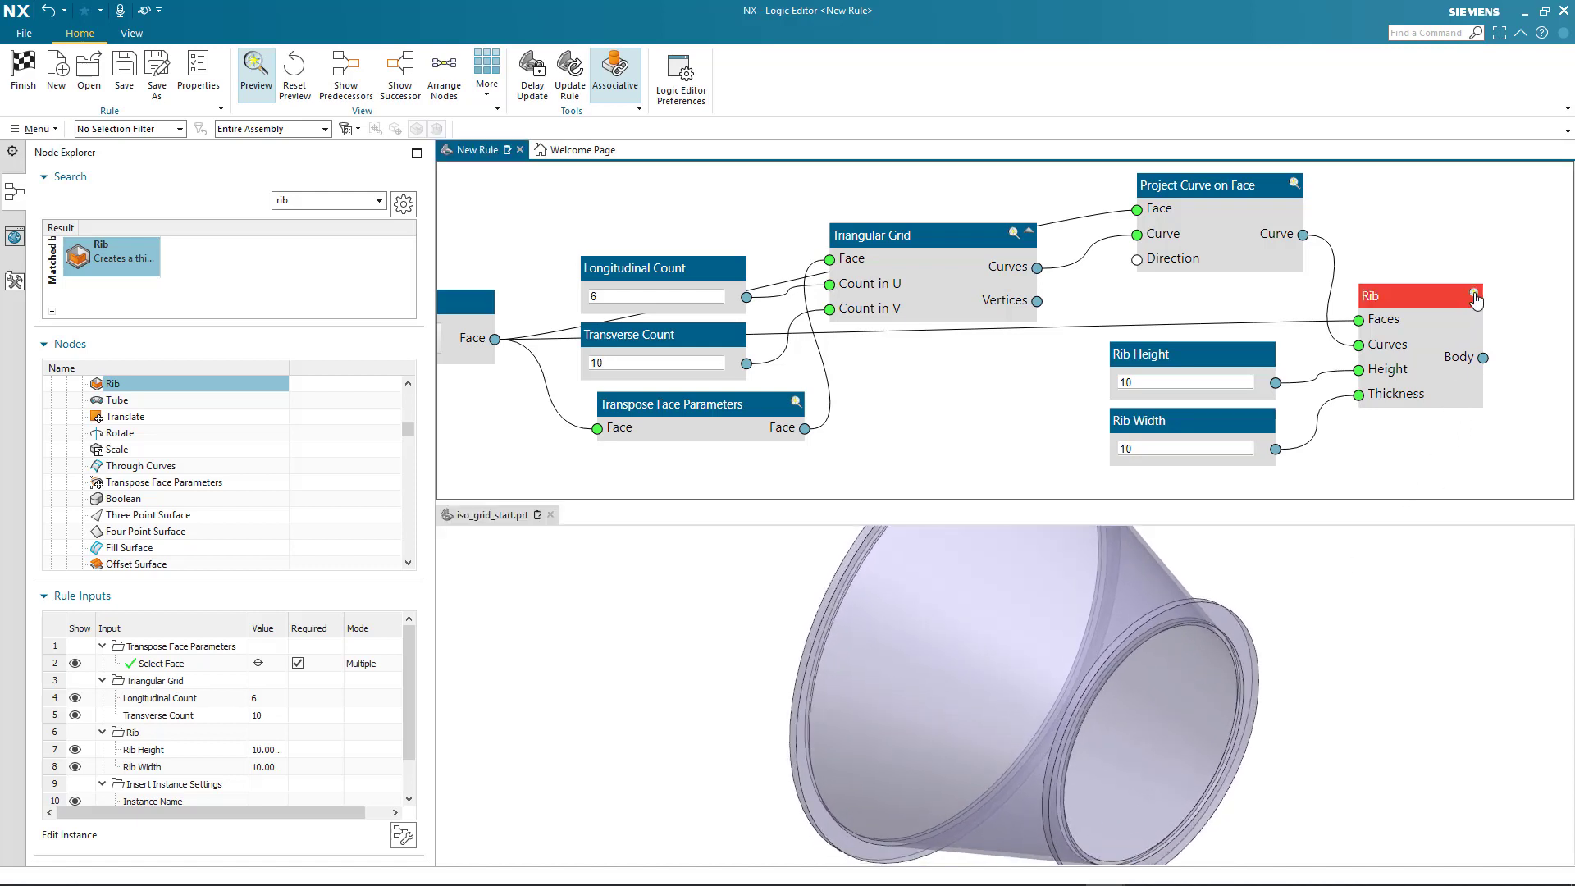
left_click(1476, 297)
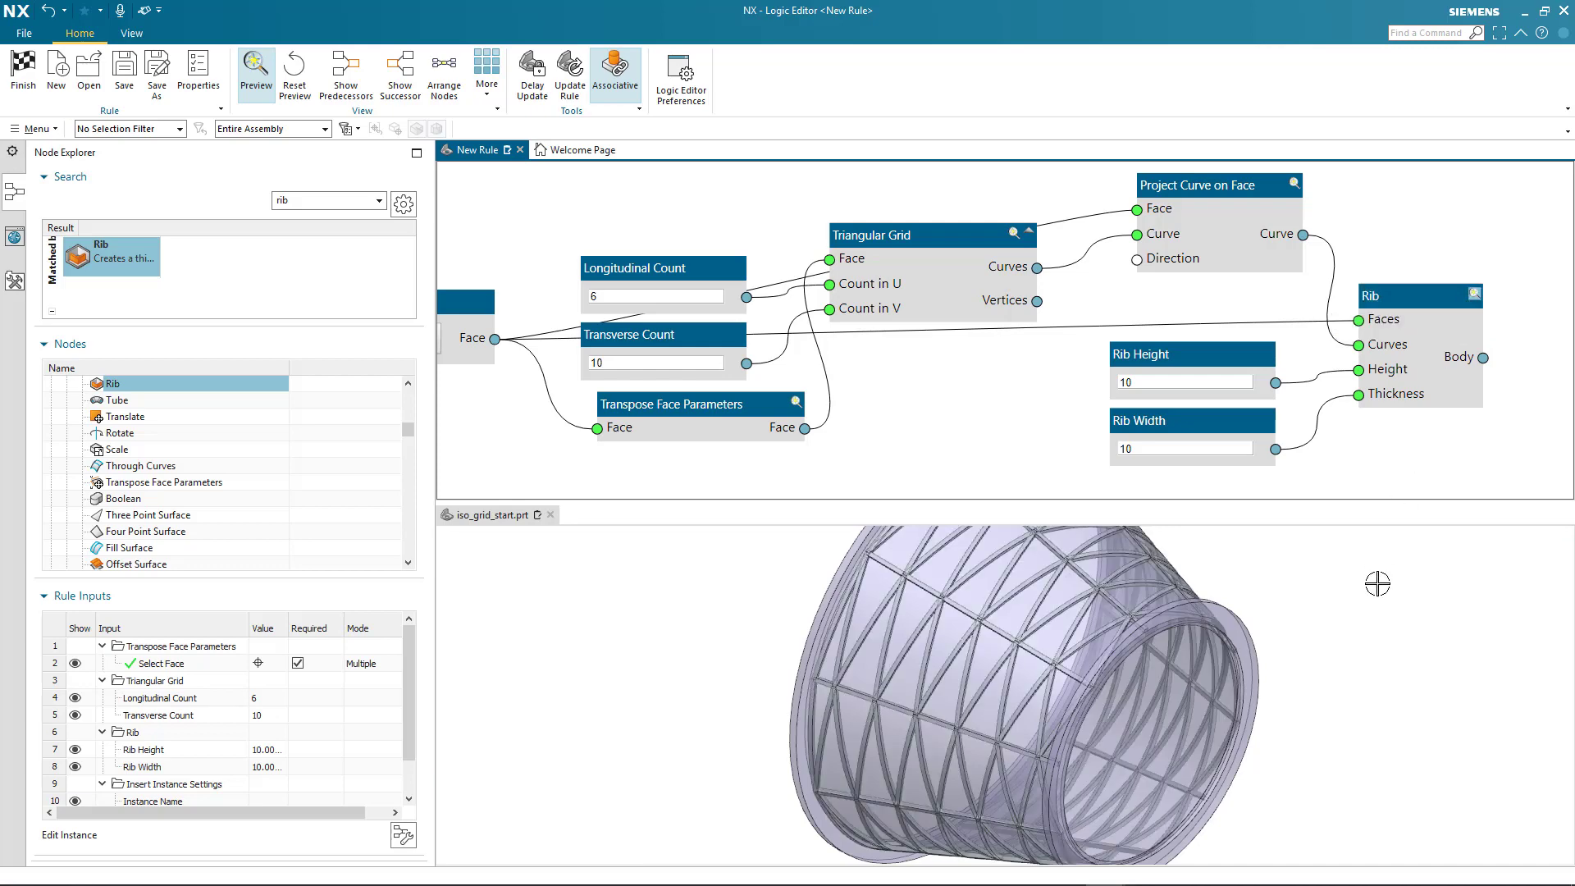
middle_click_drag(1377, 583, 1404, 586)
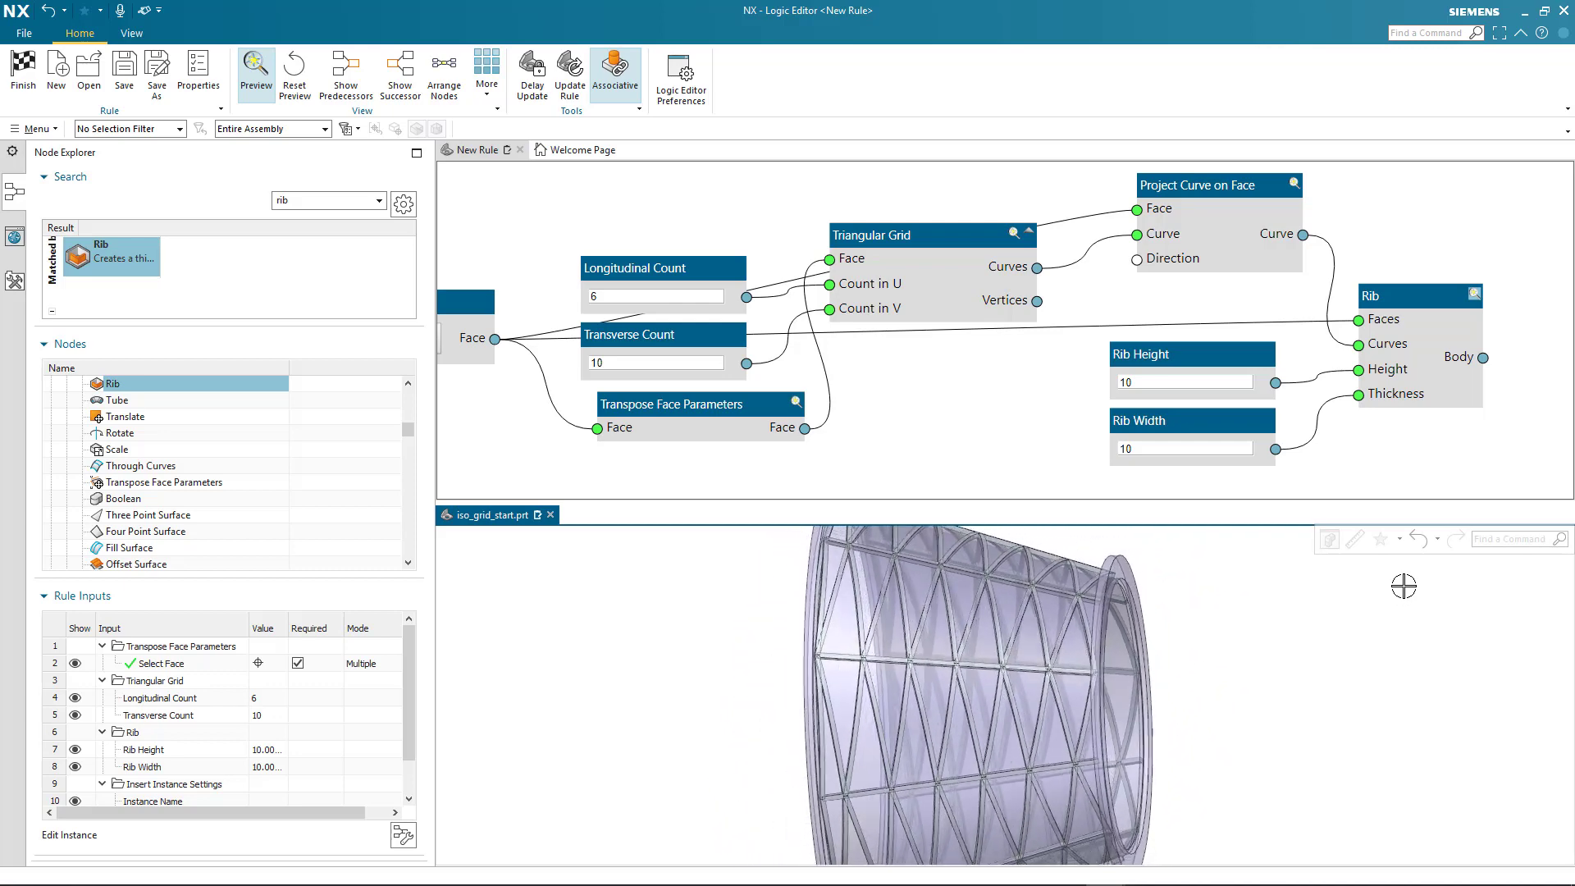
scroll(1404, 586, "up", 3)
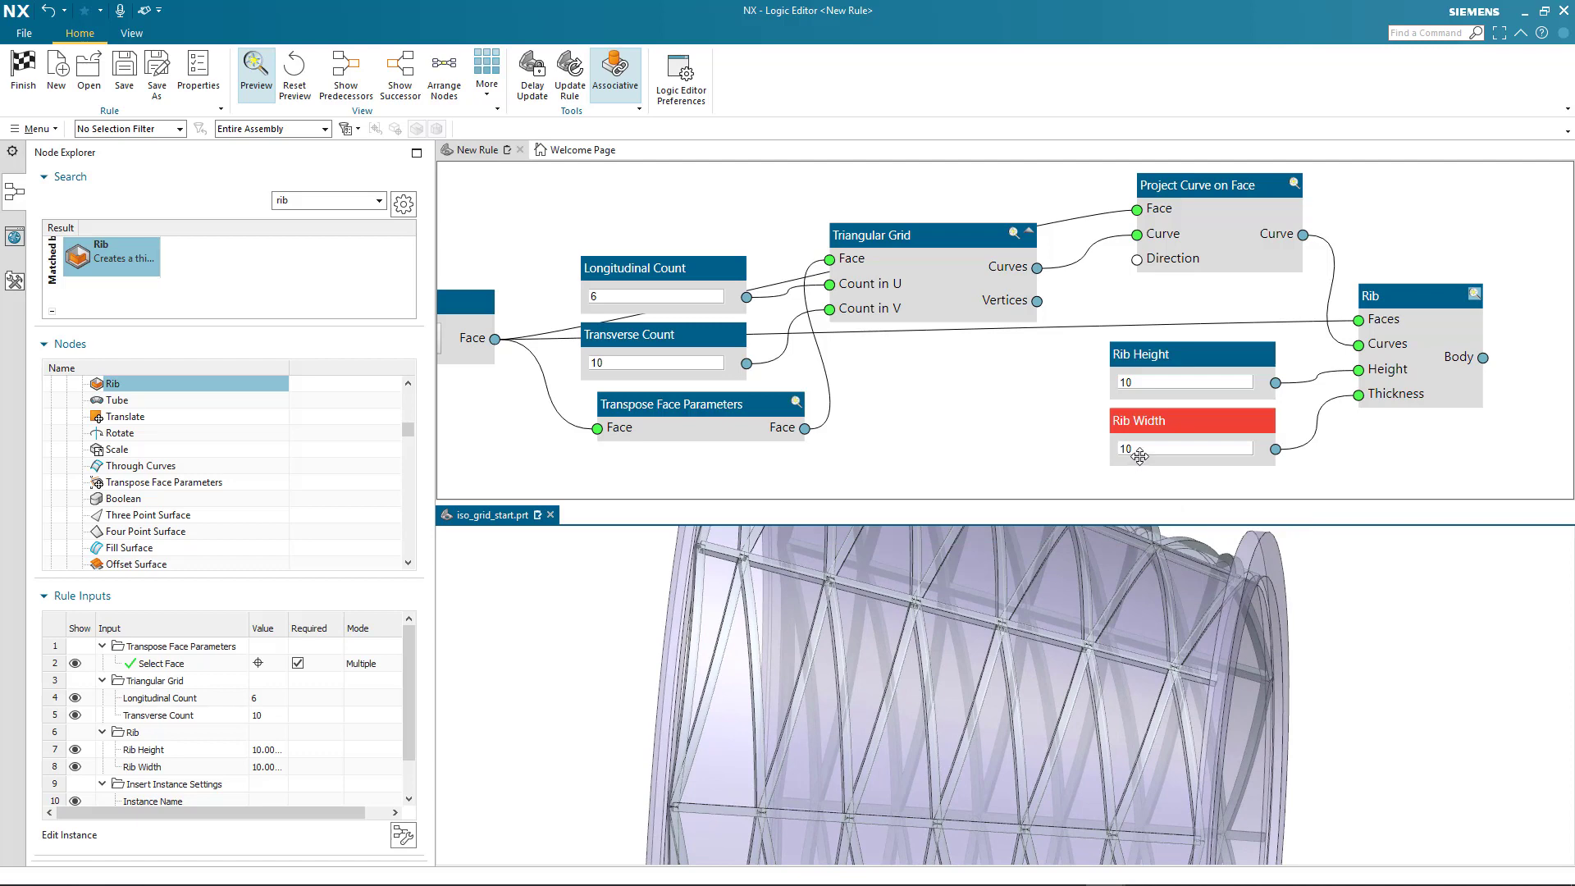
Set the Rib Width to 5 and the Transverse Count to 30
left_click_drag(1142, 453, 971, 443)
type("5")
key("Return")
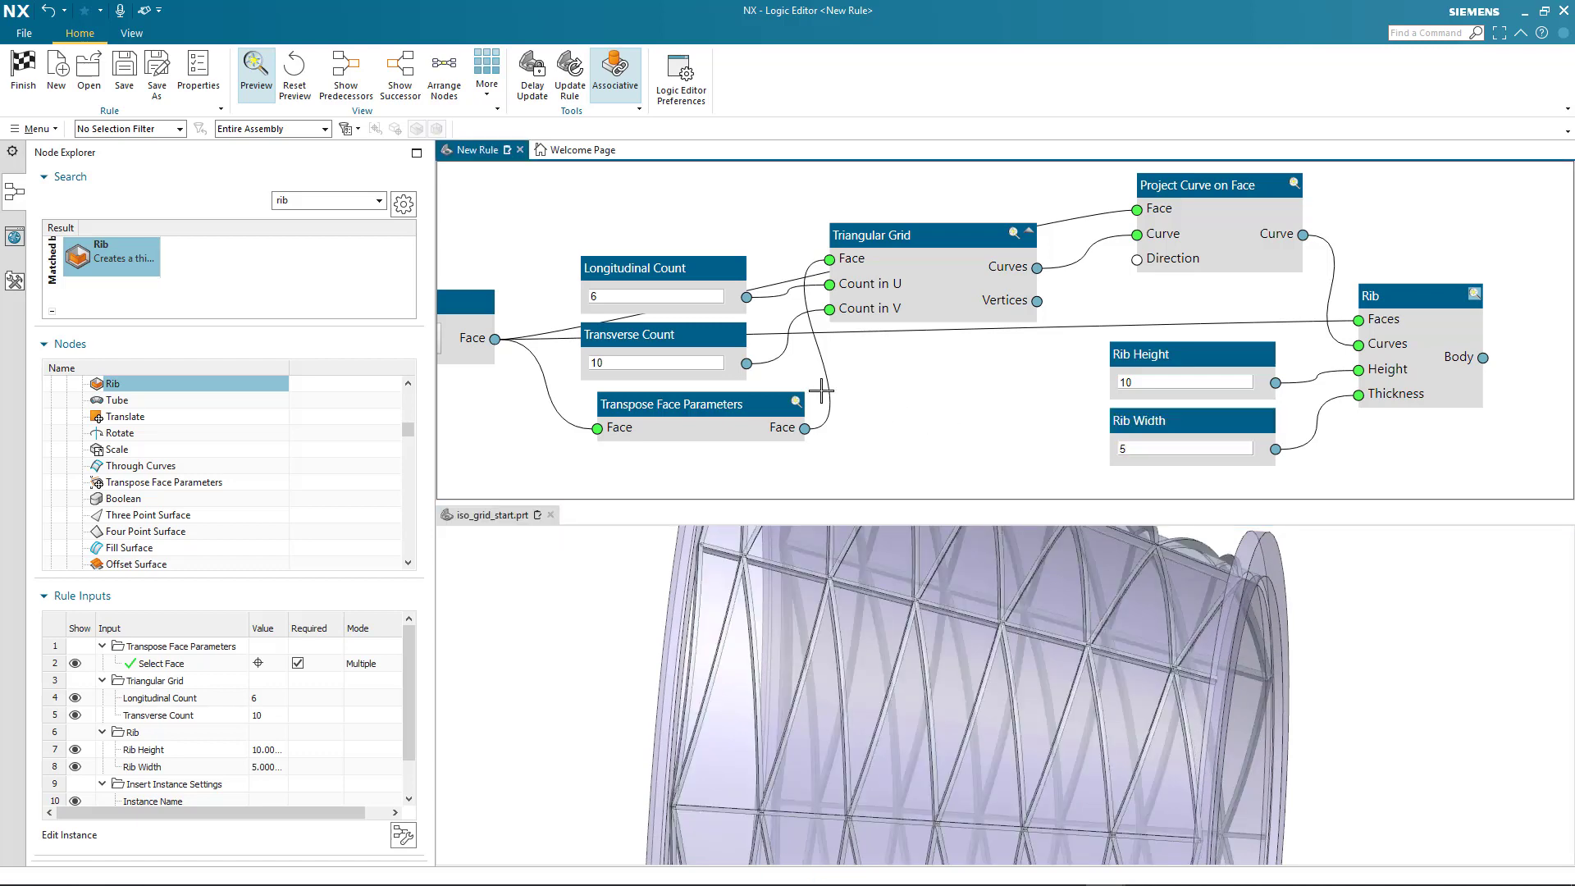
double_click(629, 366)
type("3")
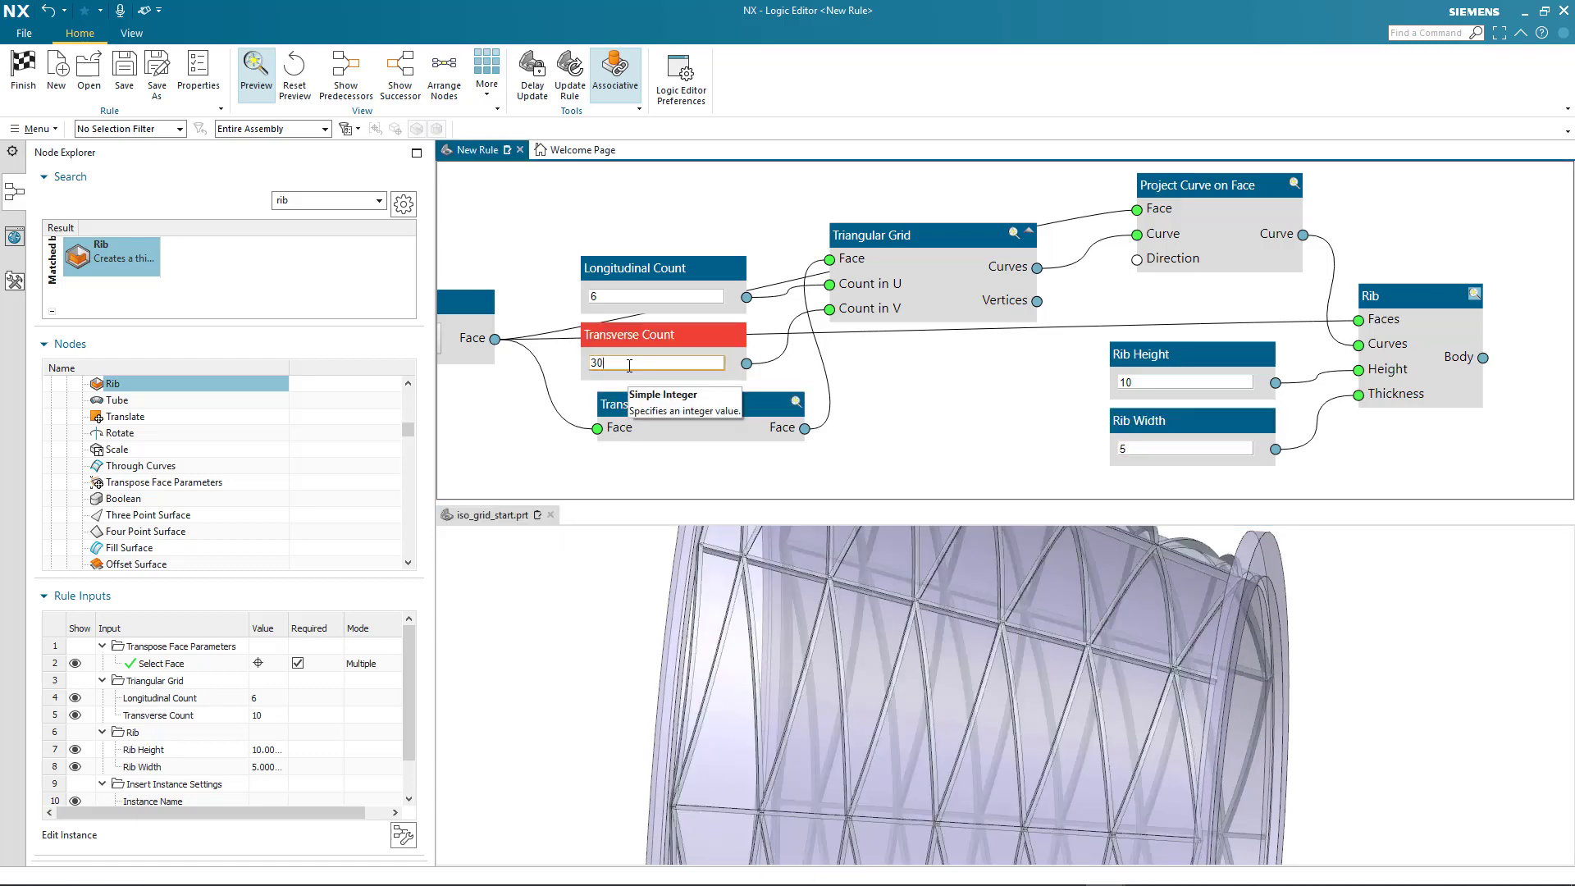
type("0")
key("Return")
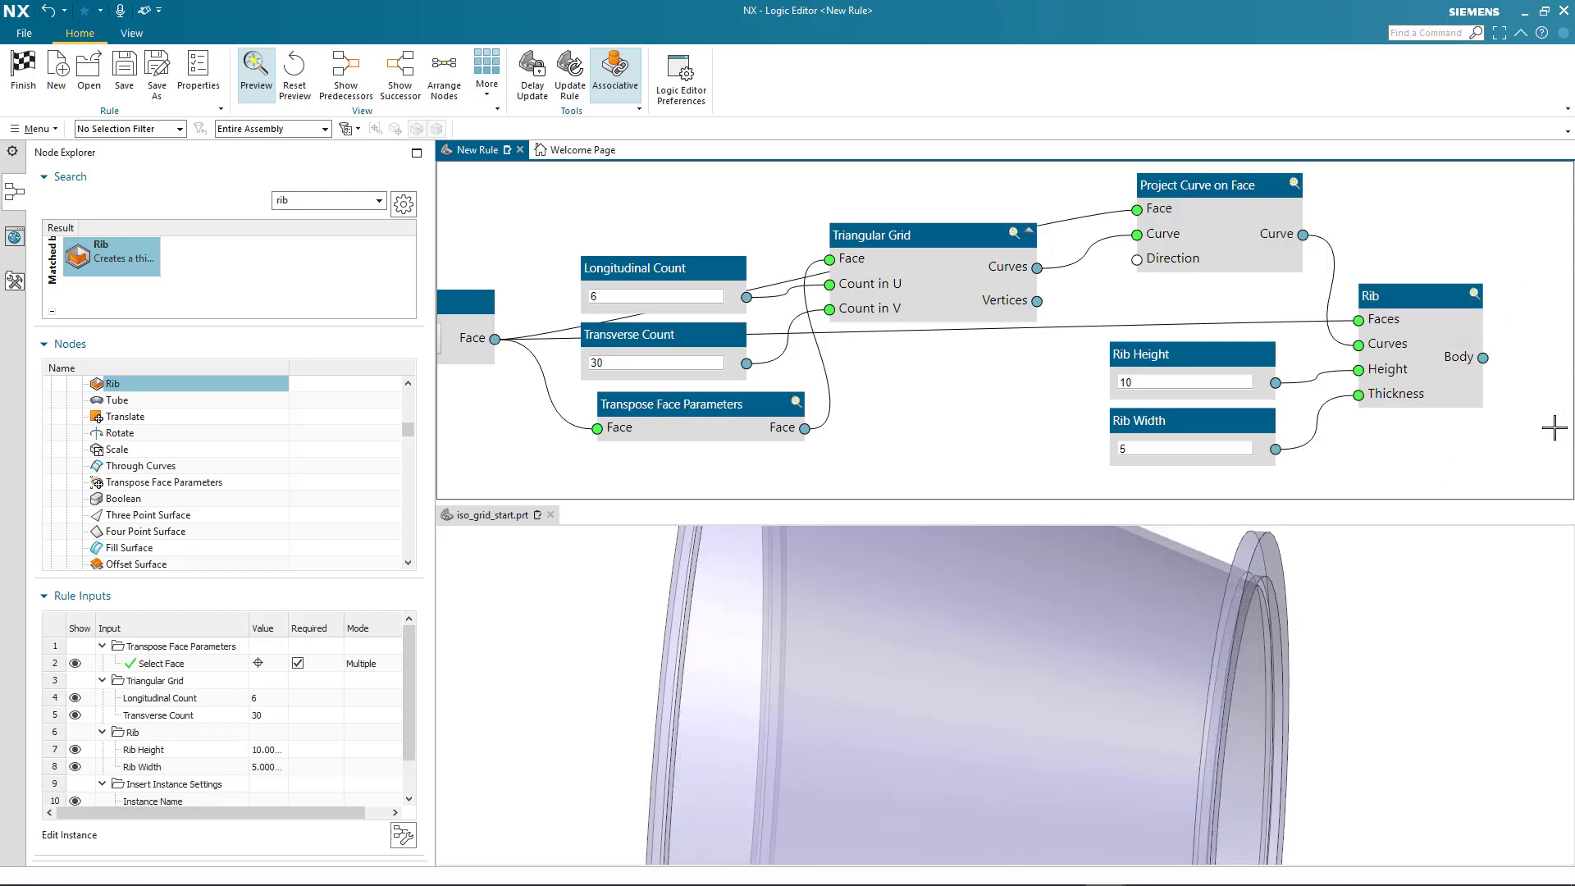
Display the data of the Rib node's Body output and look through its list structure to the end
right_click(1484, 358)
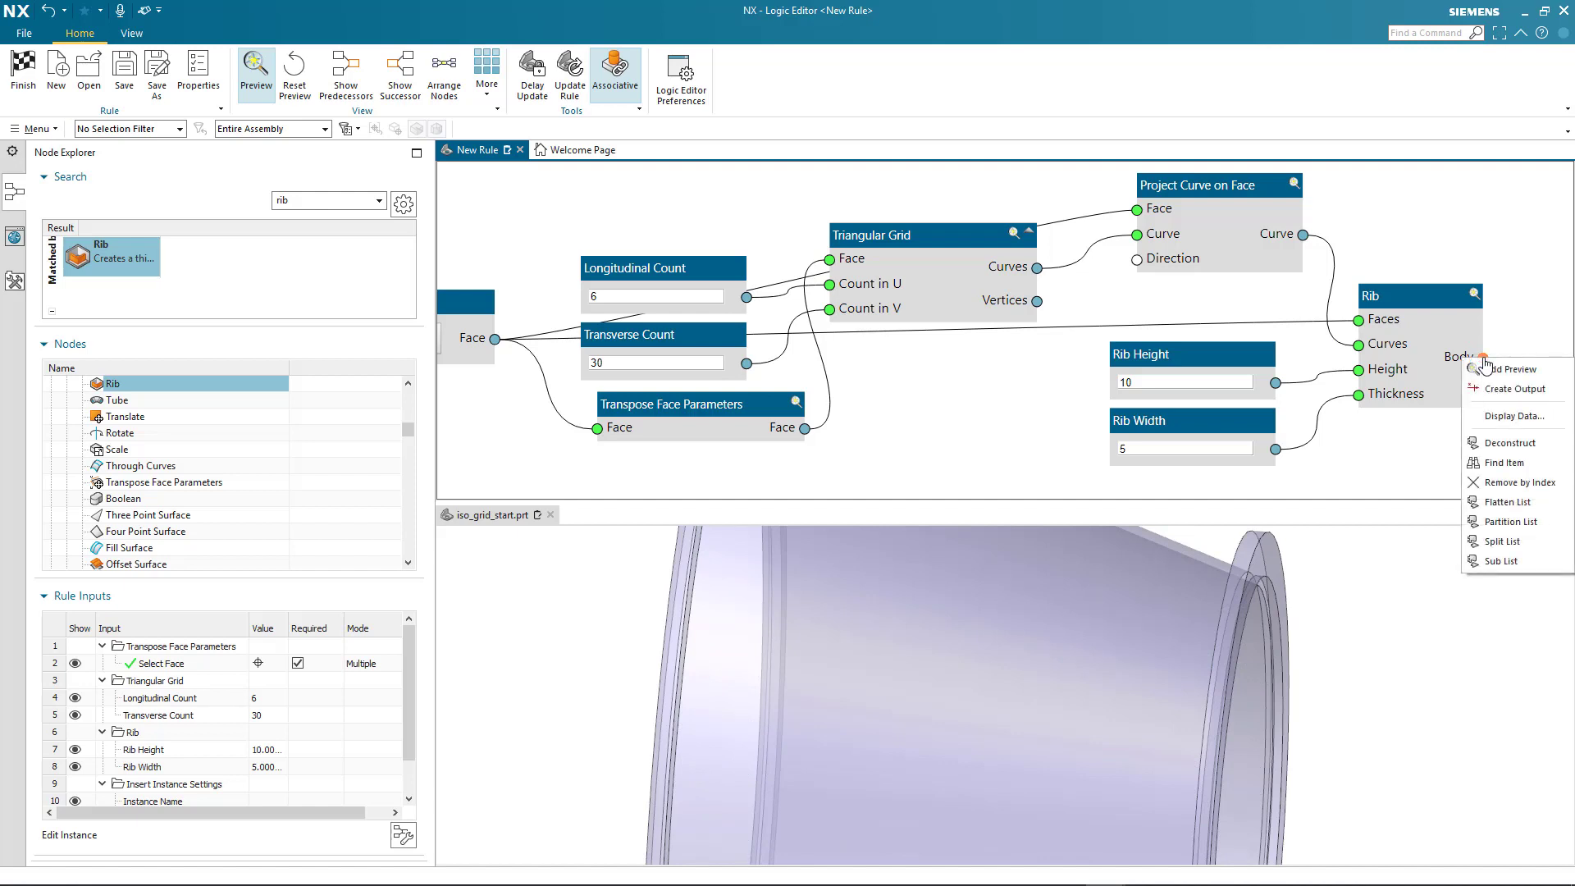
left_click(1495, 418)
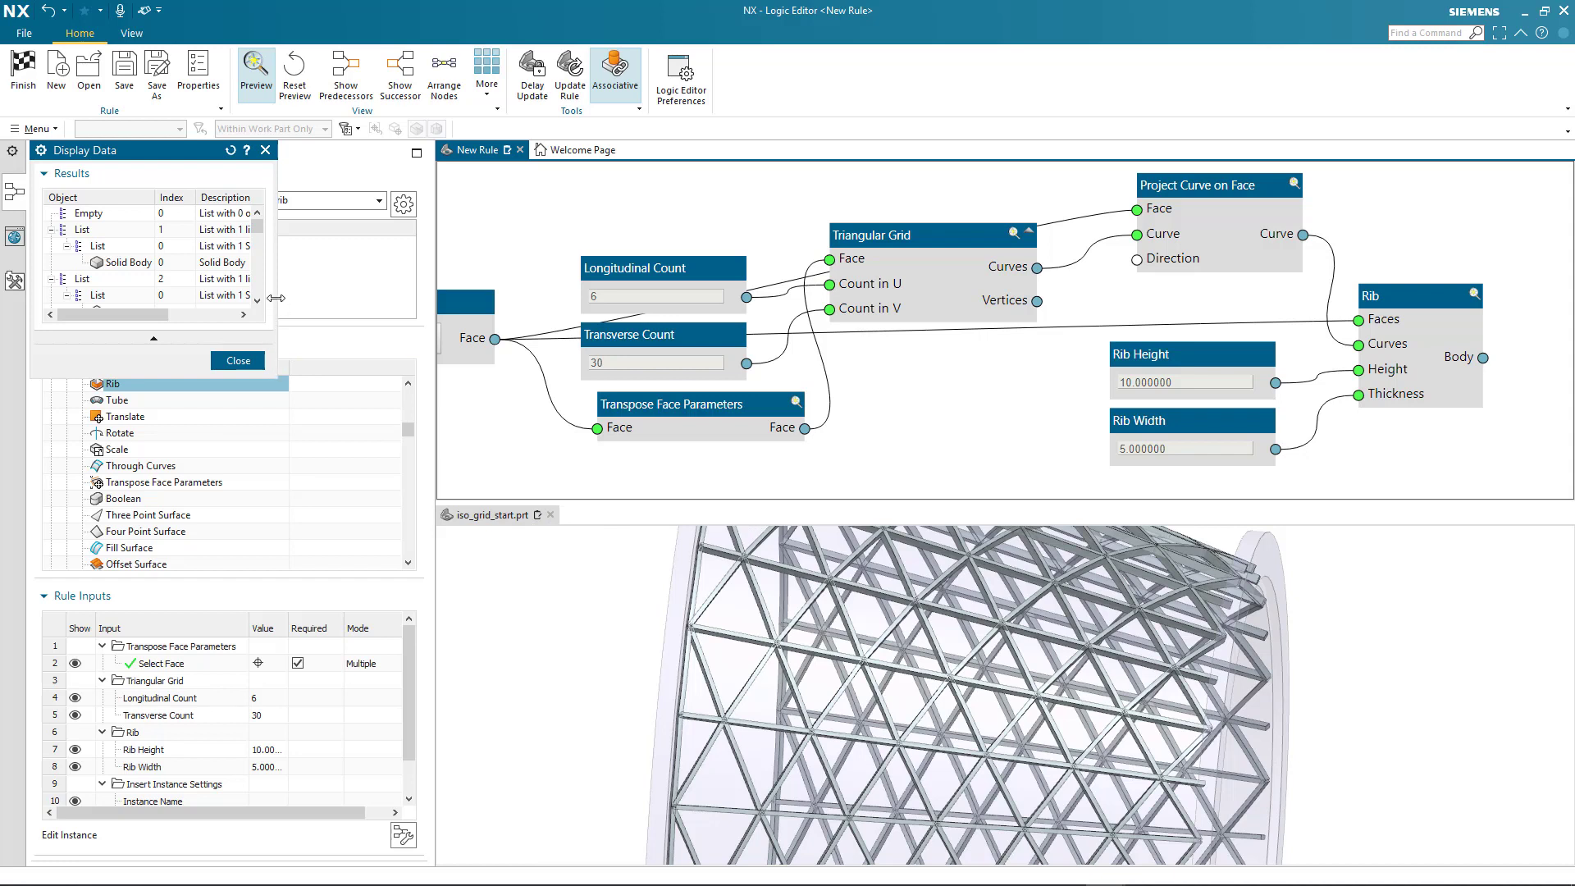
left_click_drag(277, 298, 463, 297)
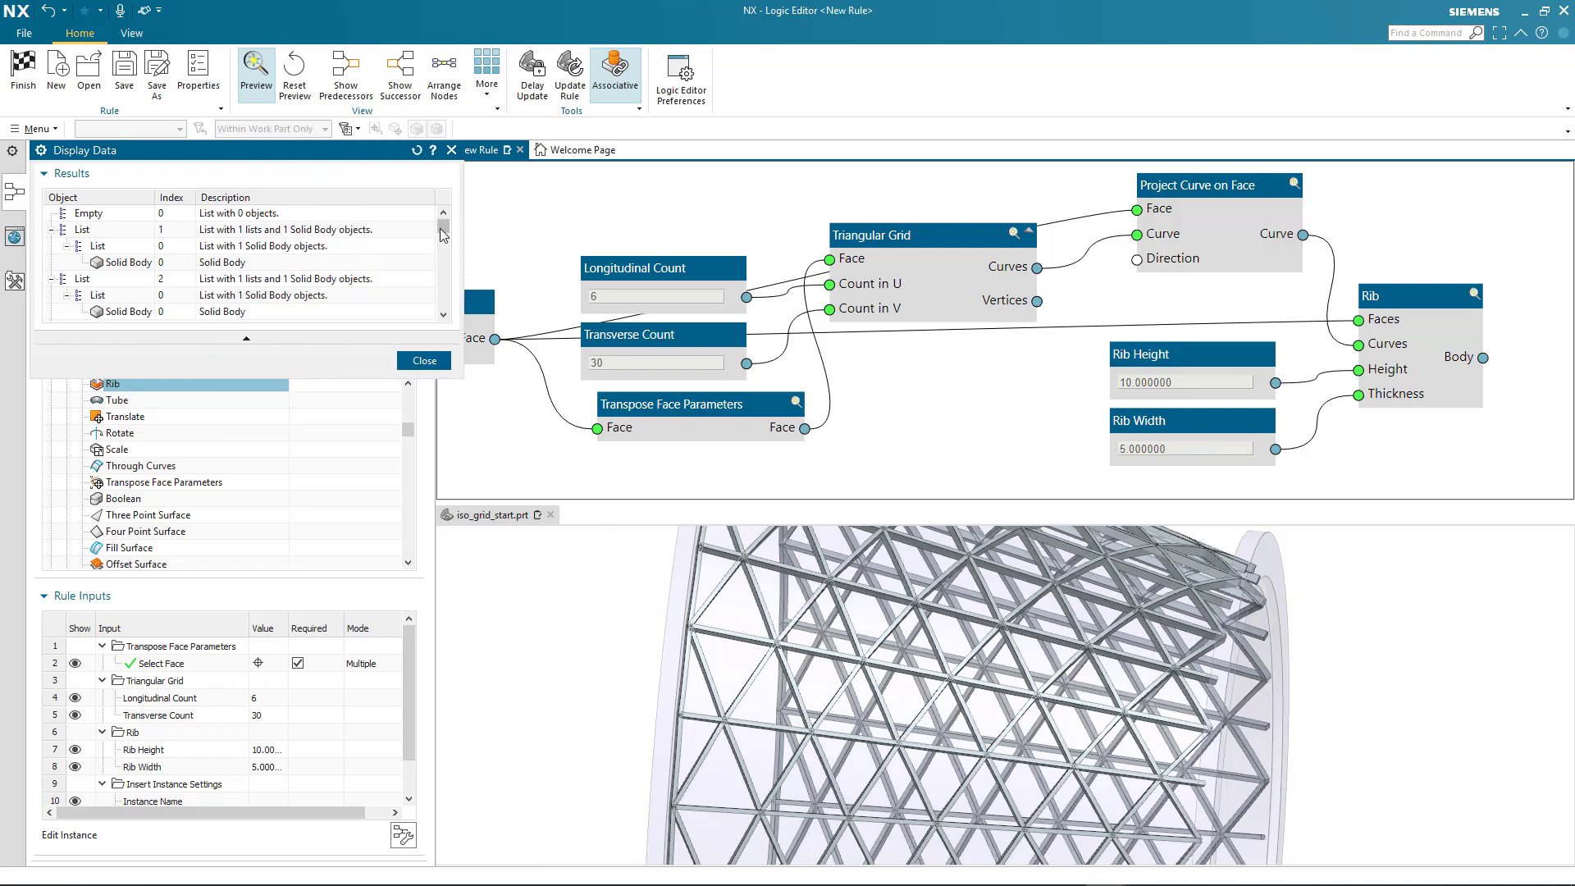
left_click_drag(443, 233, 447, 310)
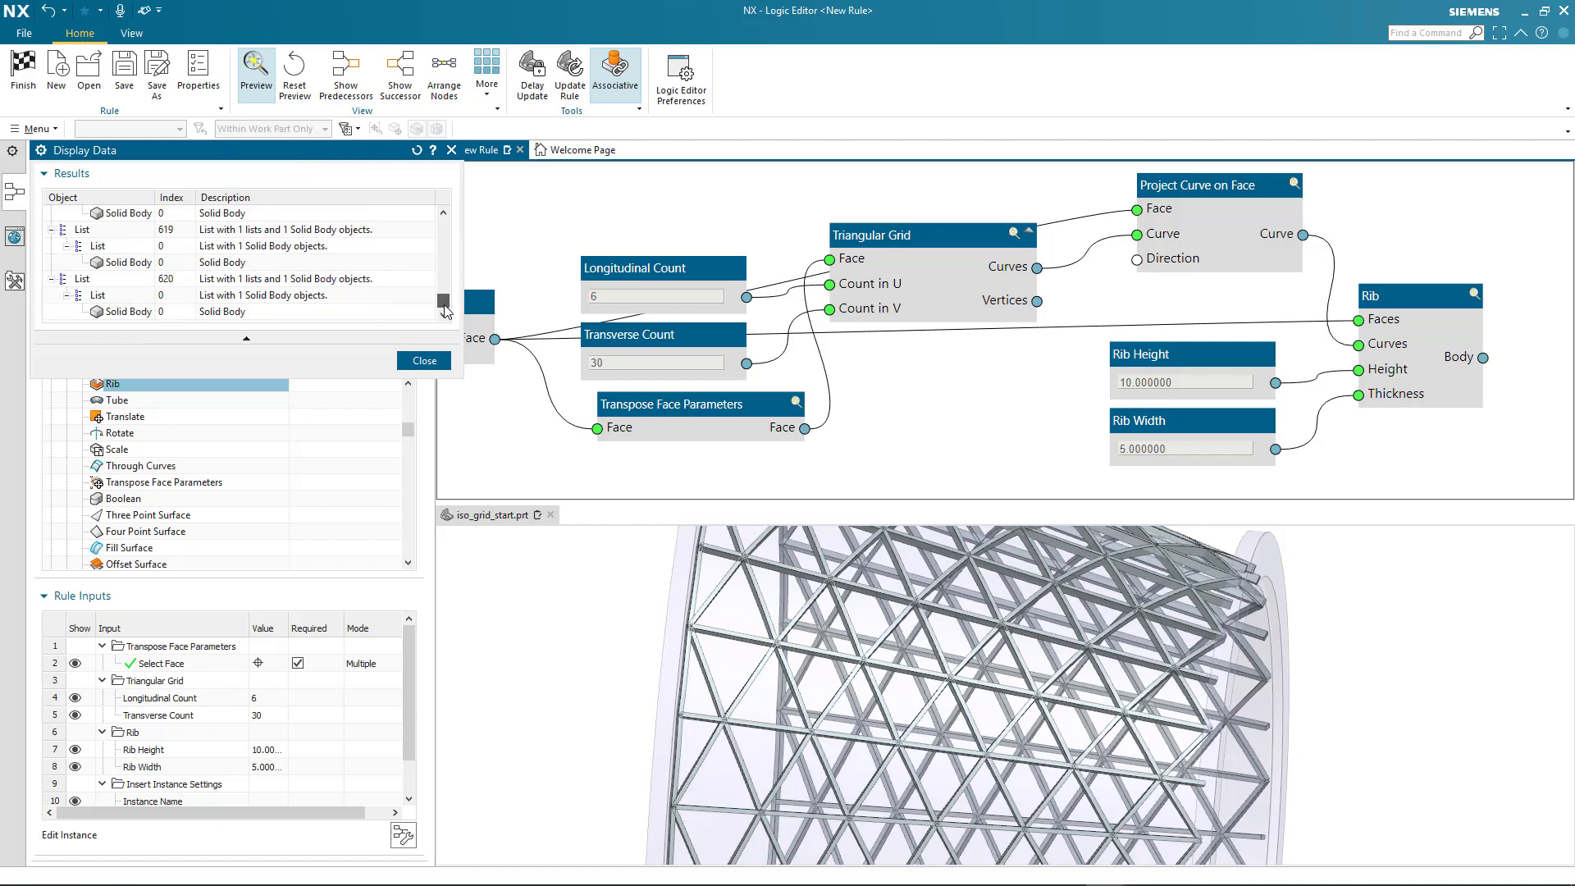
left_click(425, 361)
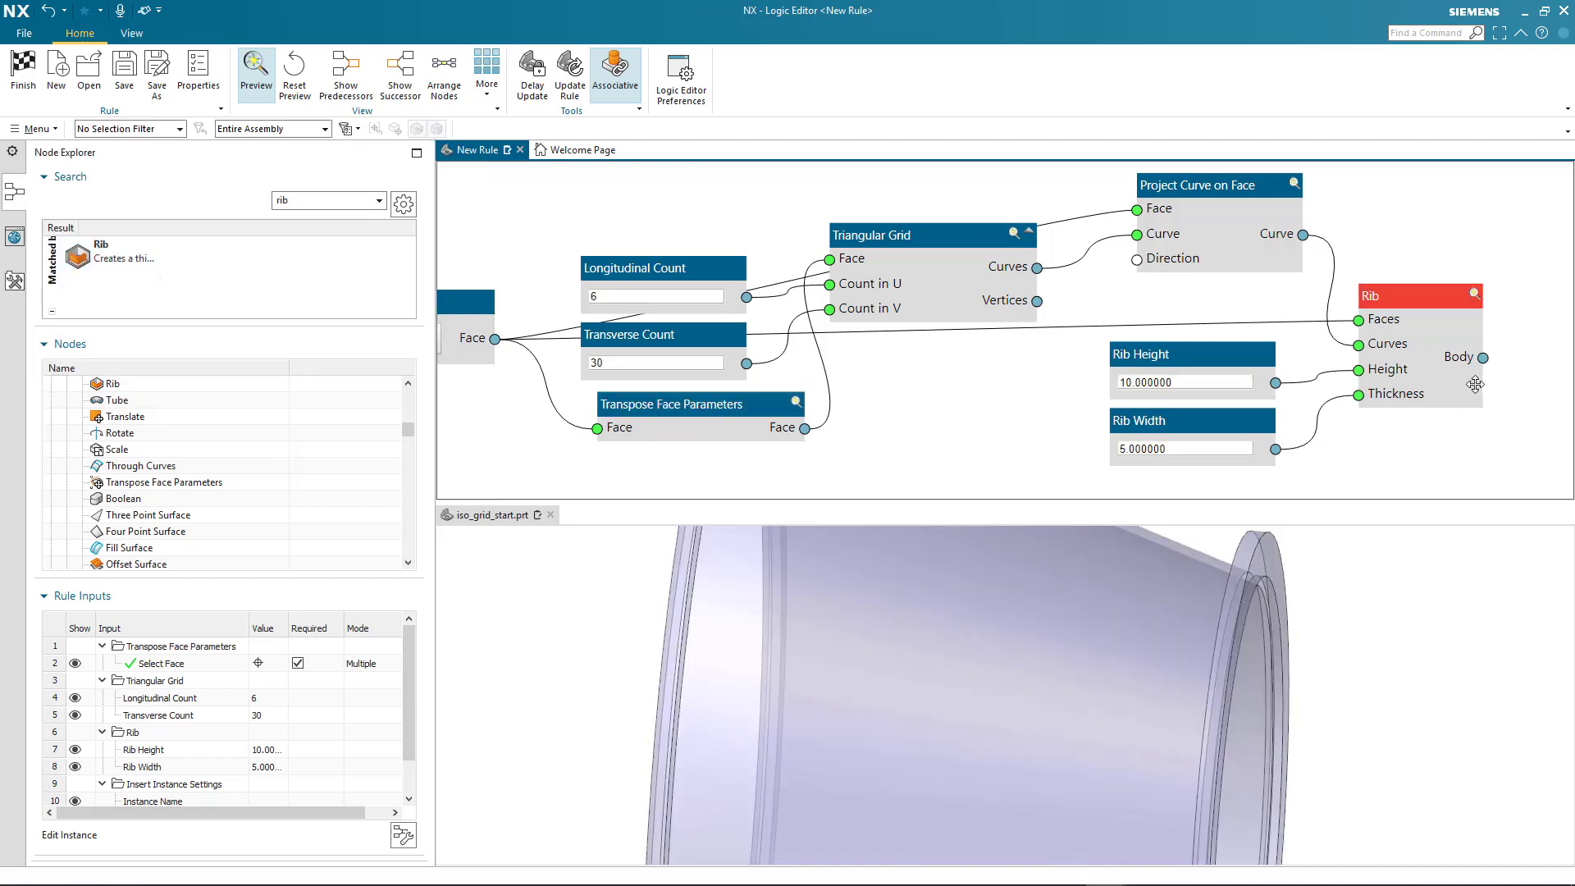
Create an output node connected to the Rib node's Body port and fit the graph and the model in view
right_click(1483, 357)
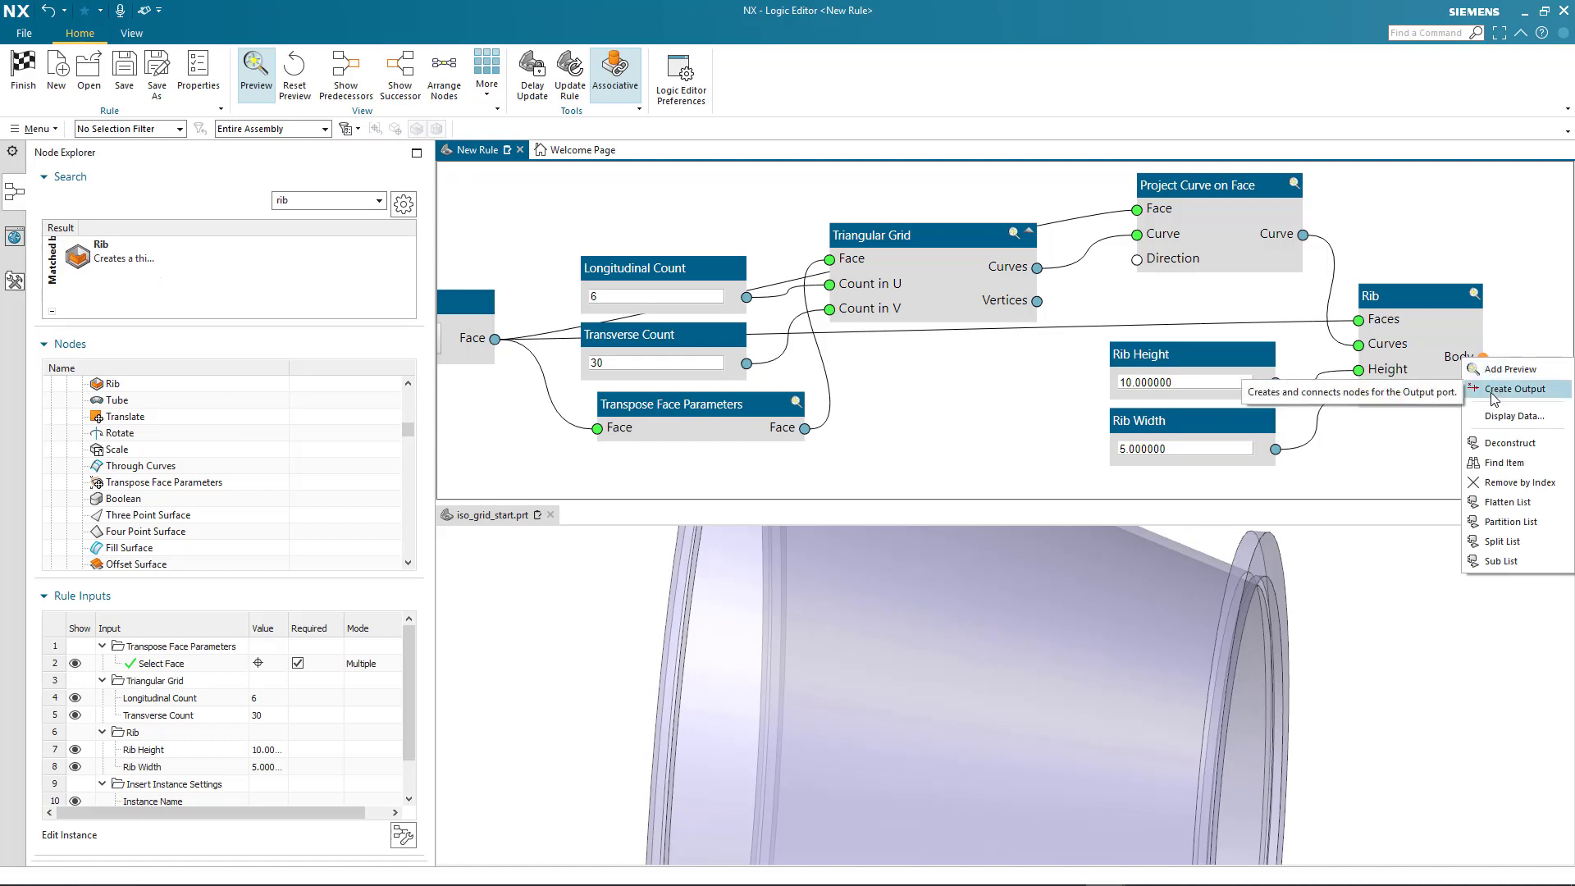
left_click(1510, 389)
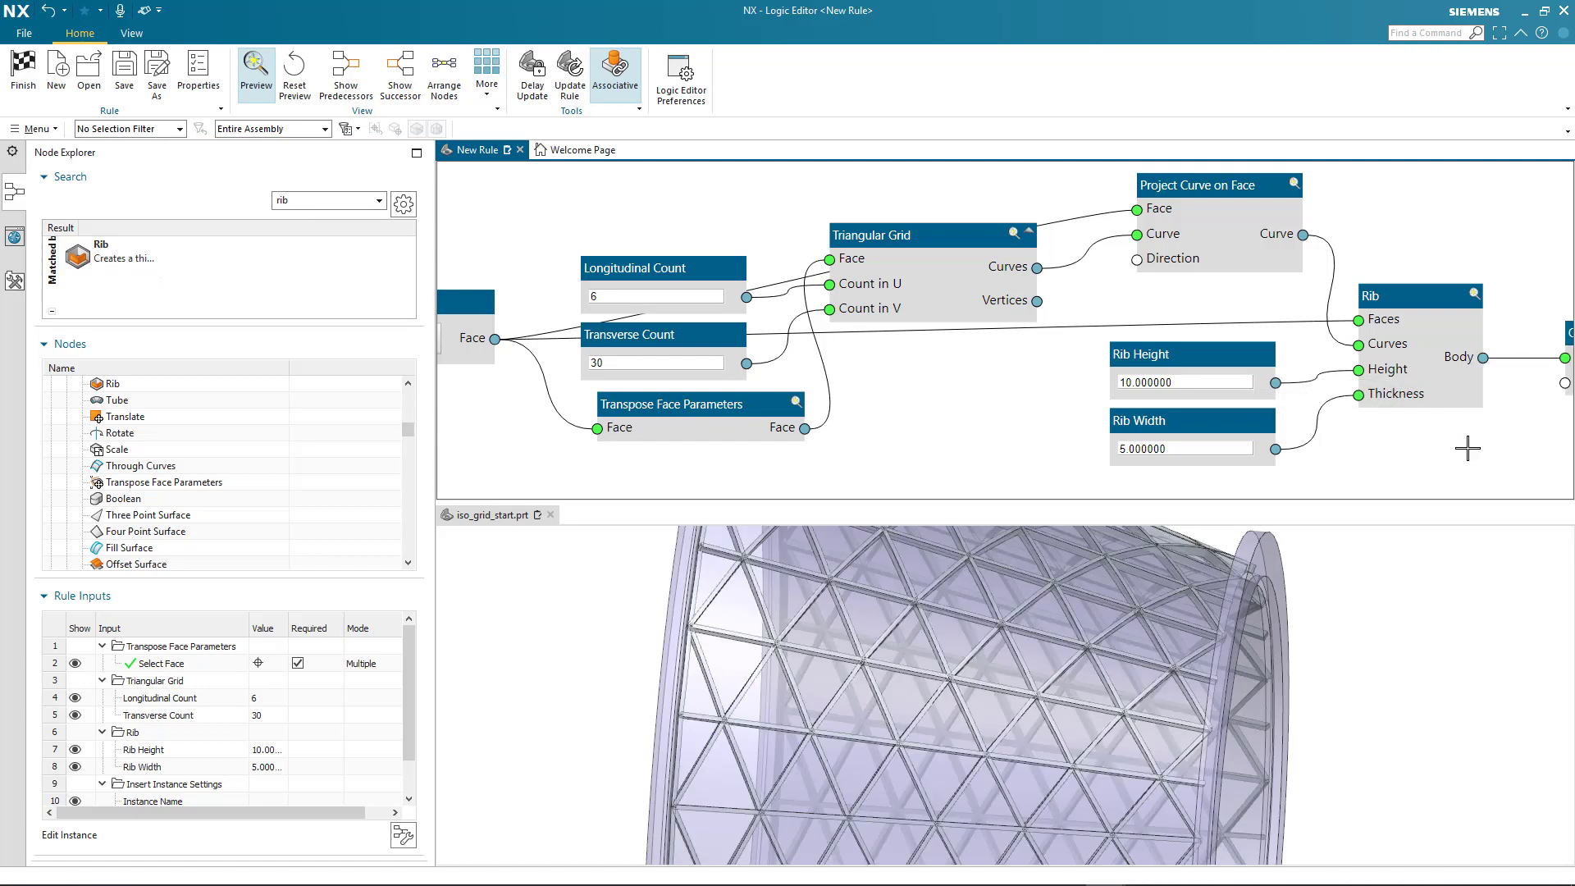
key("ctrl+f")
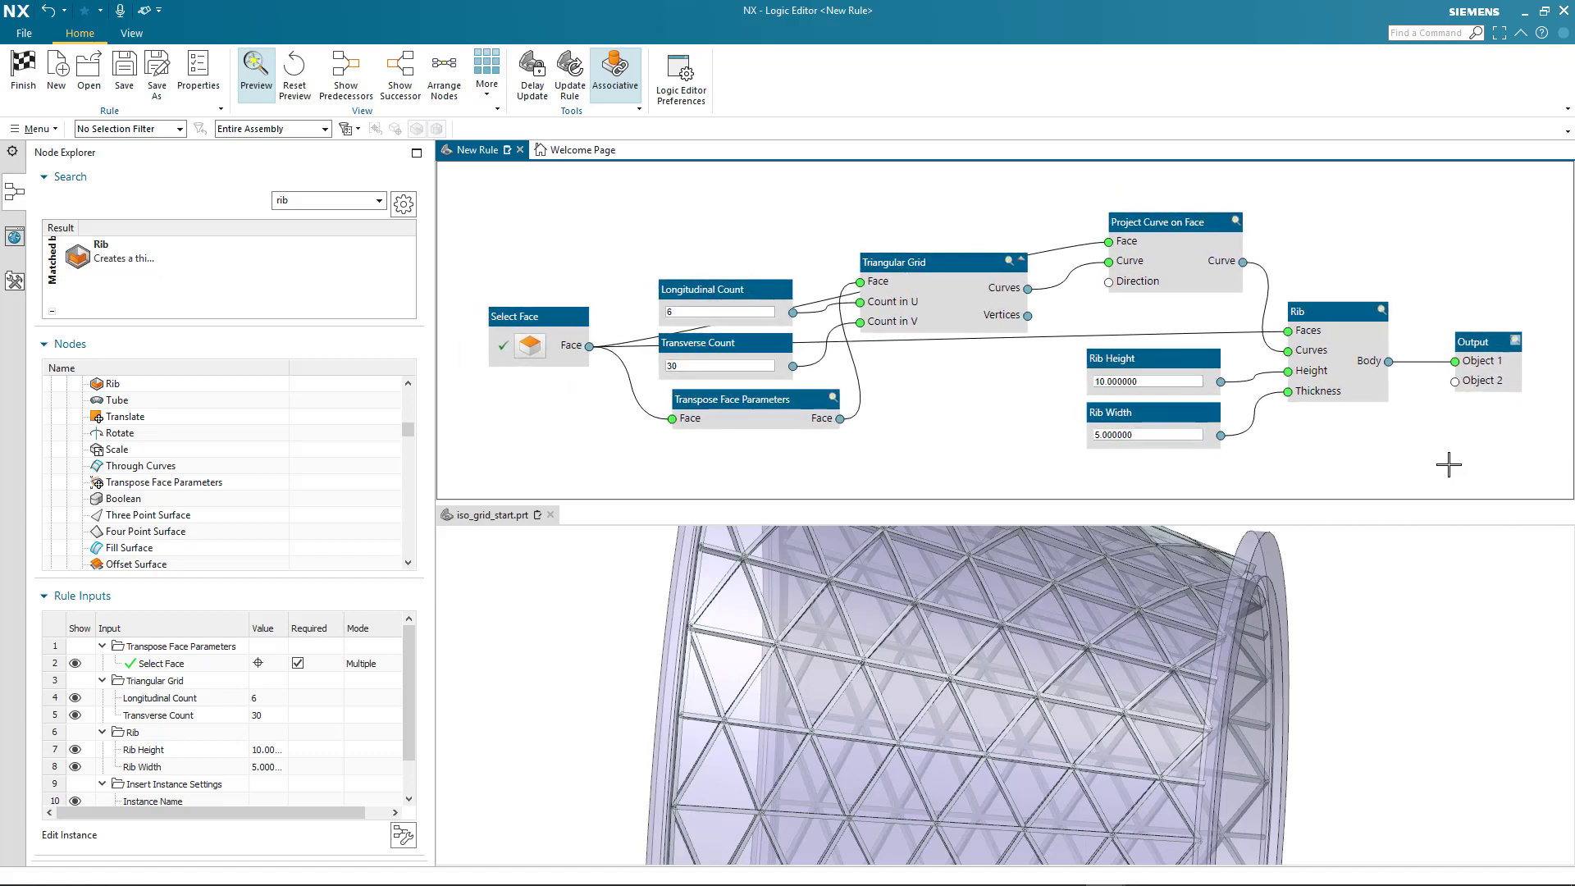
left_click(1383, 605)
key("ctrl+f")
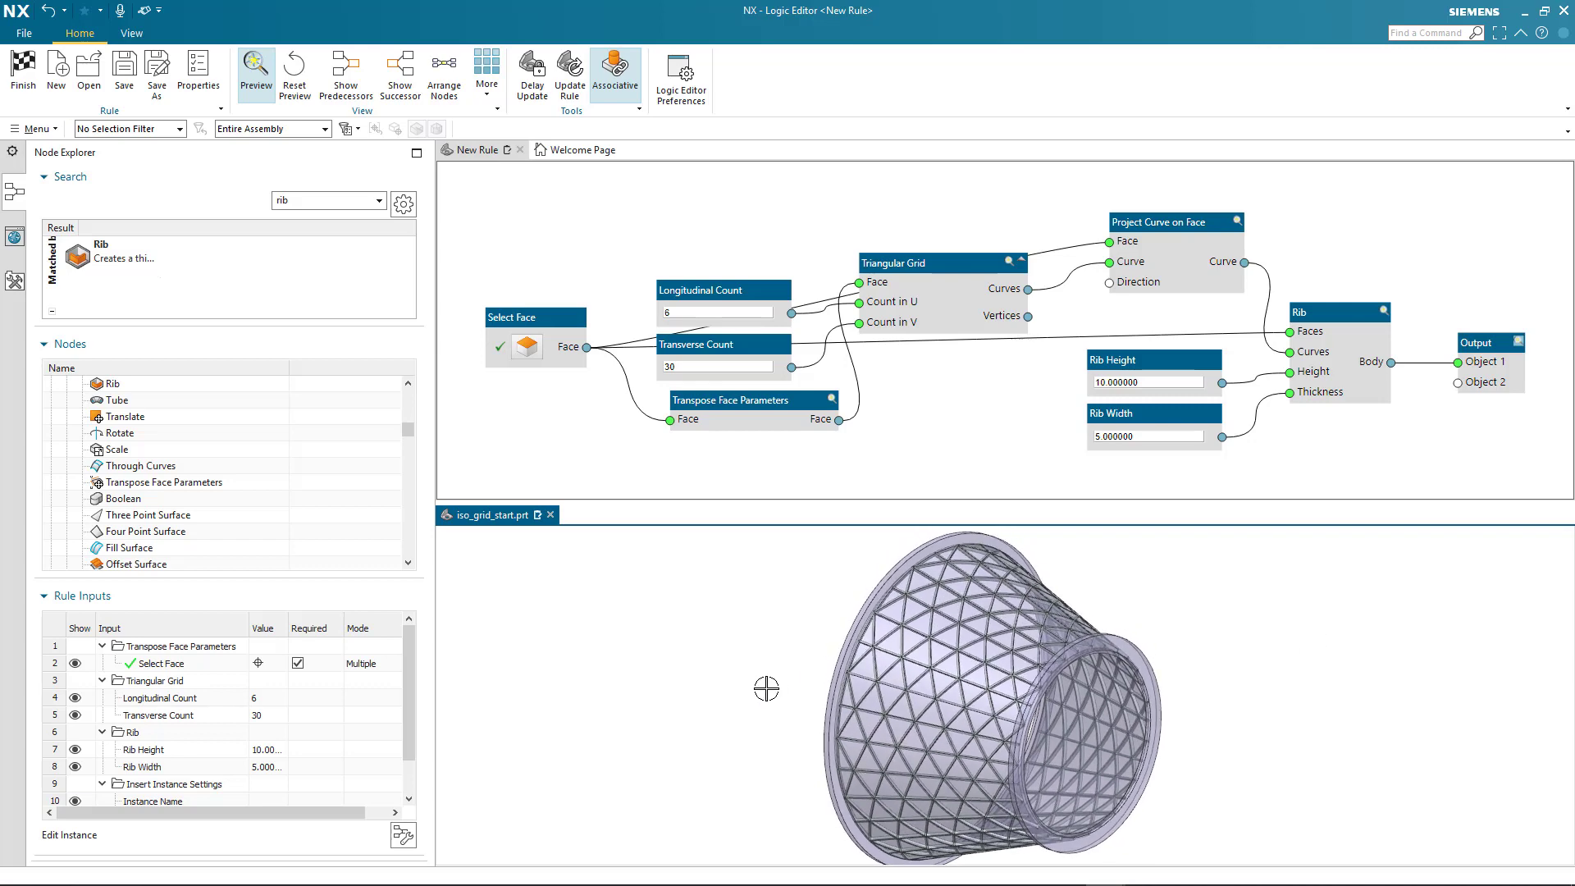
Open the rule's instance dialog to review its face, count, height and width inputs, and close it
left_click(404, 837)
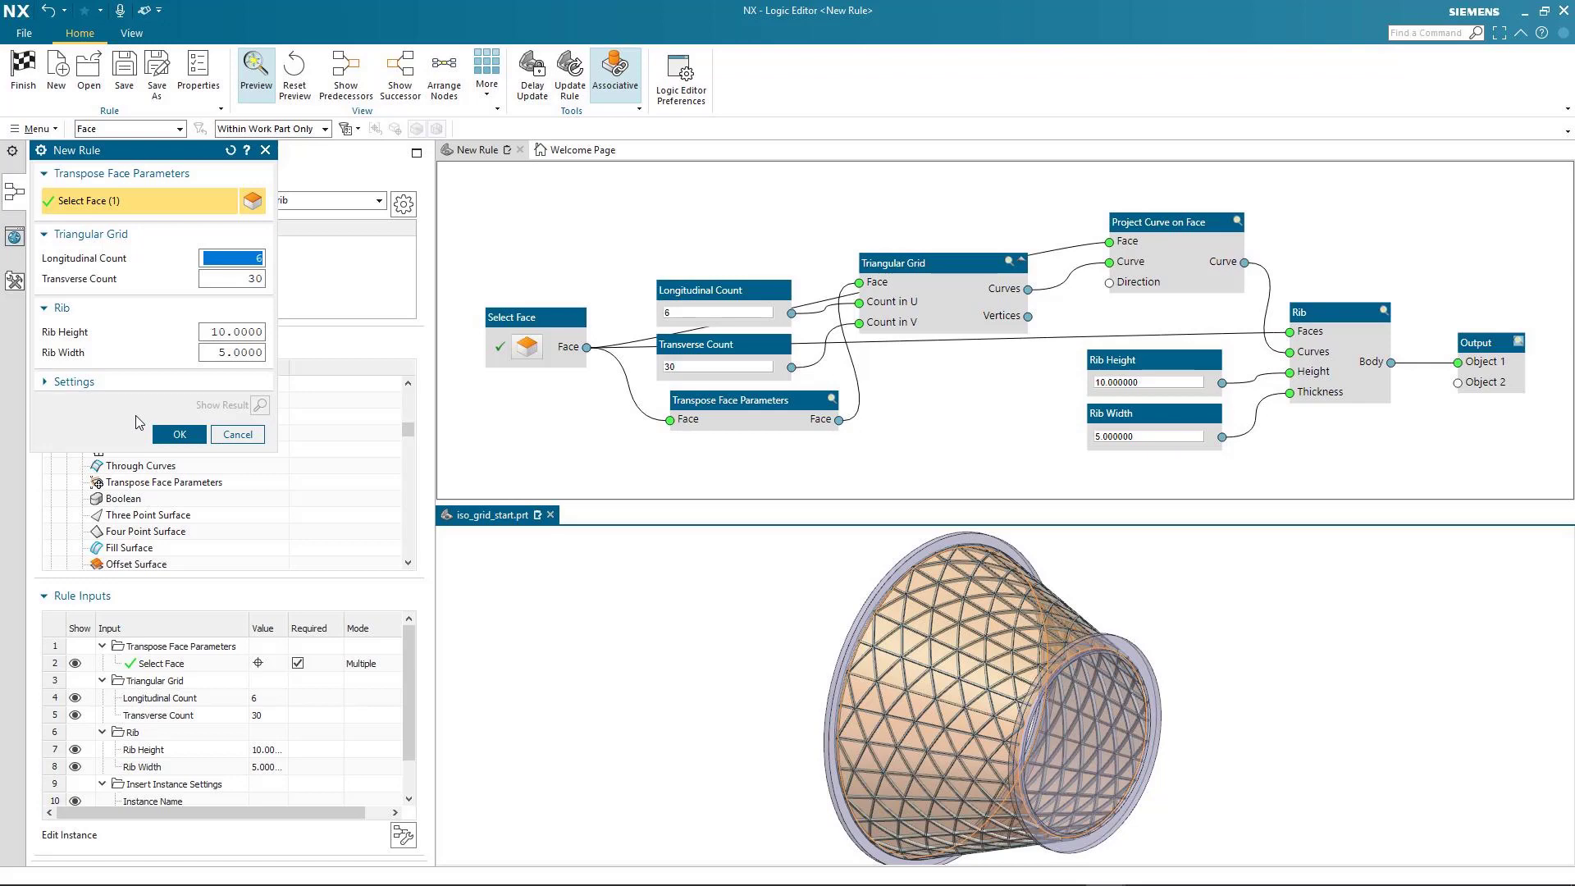
left_click(179, 435)
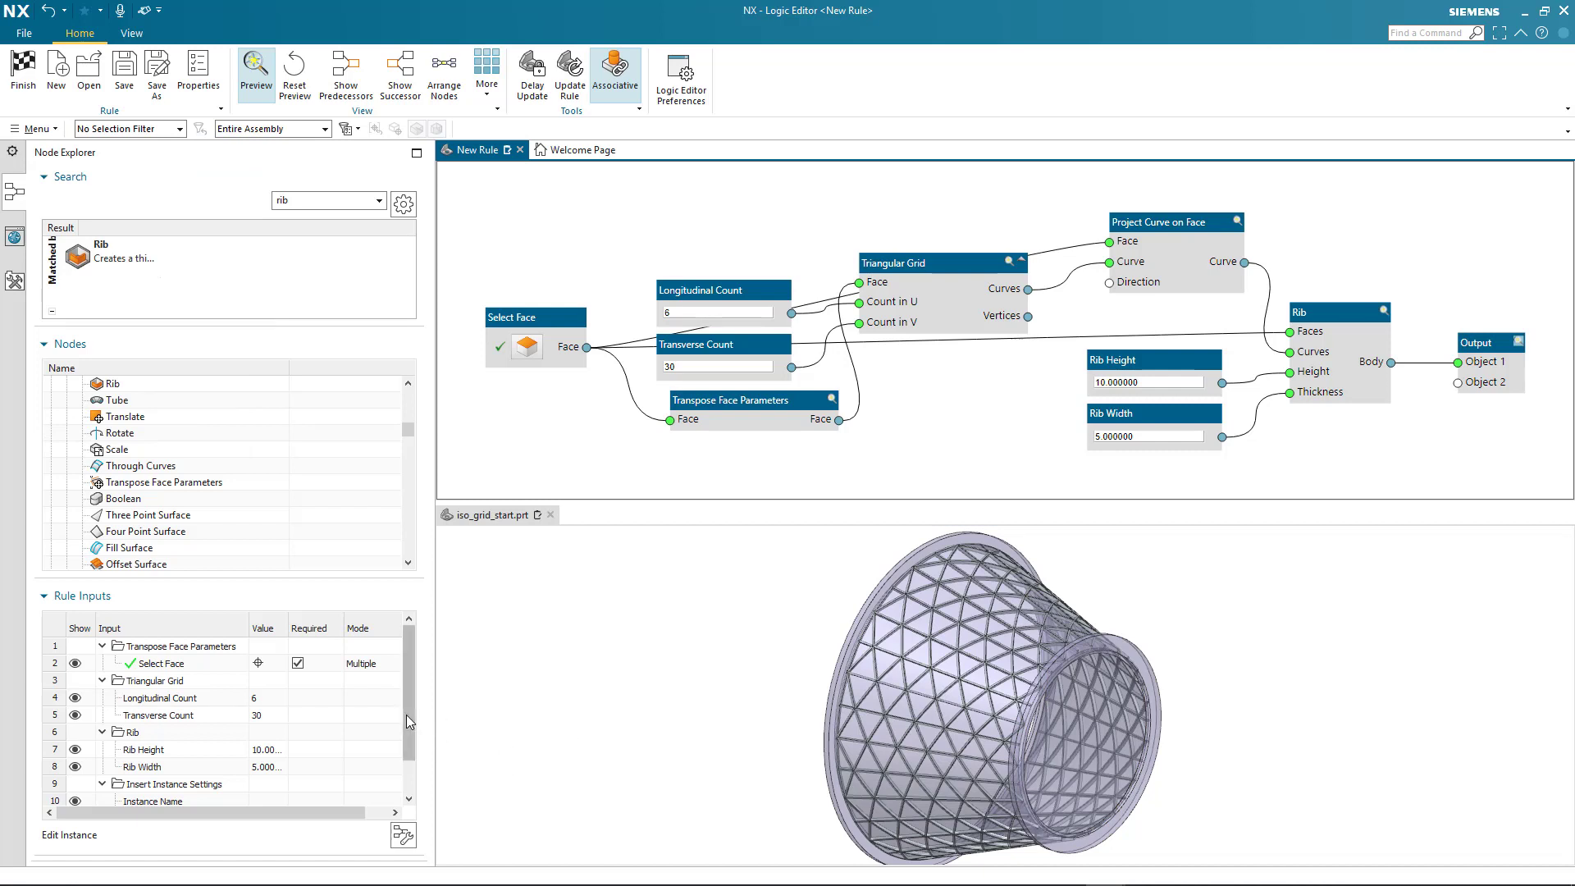
Hide the Longitudinal Count and Transverse Count rule inputs and check the instance dialog without them
mouse_move(406, 714)
left_mouse_down()
mouse_move(413, 777)
mouse_move(416, 693)
left_mouse_up()
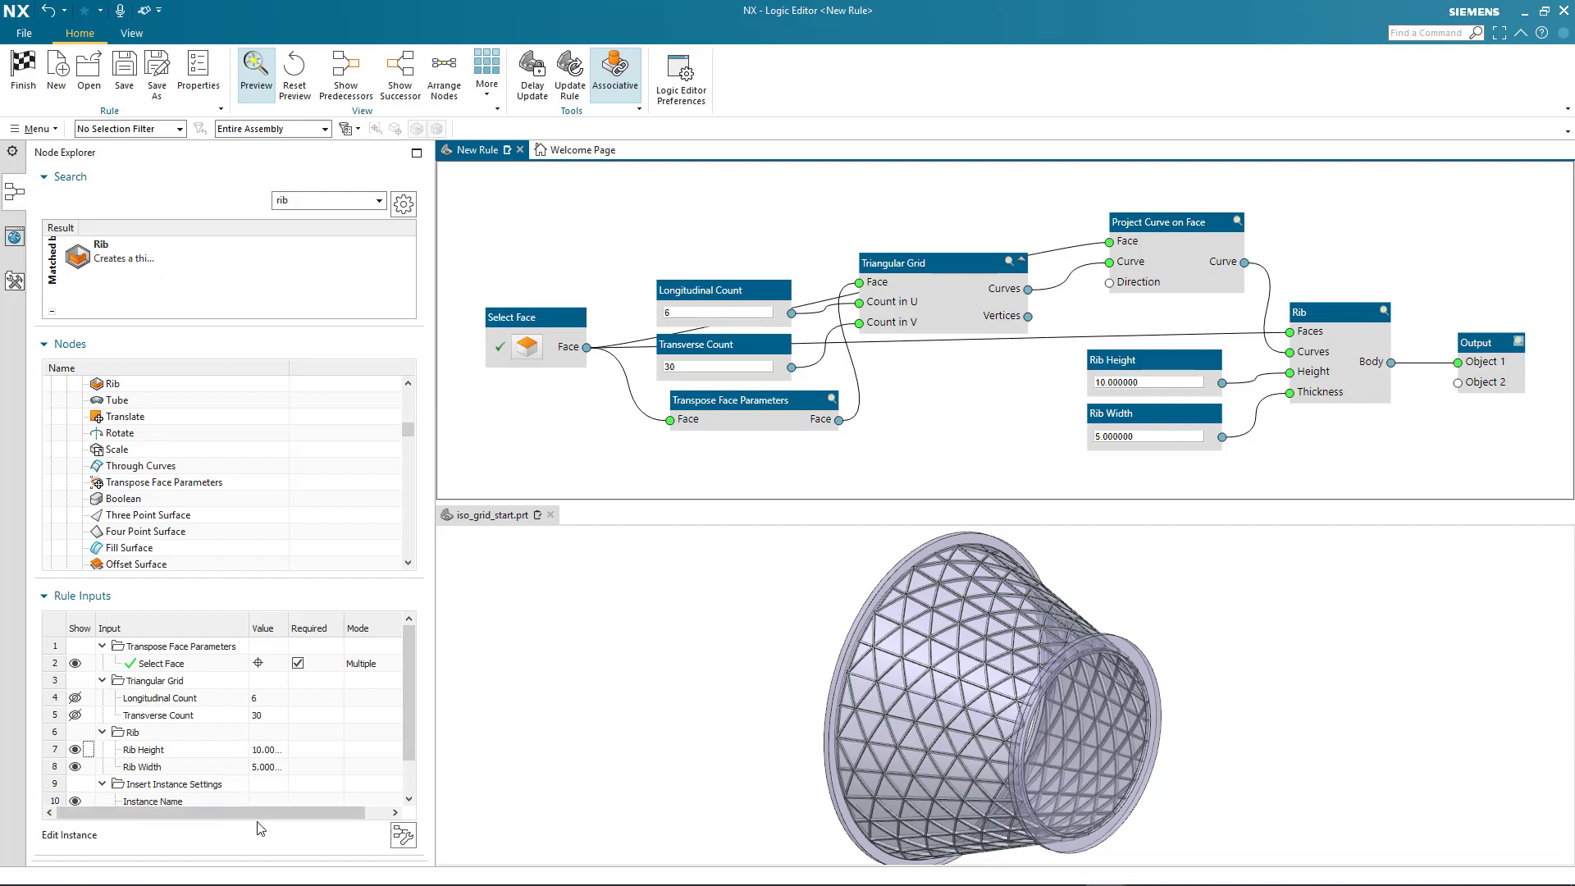
left_click(403, 836)
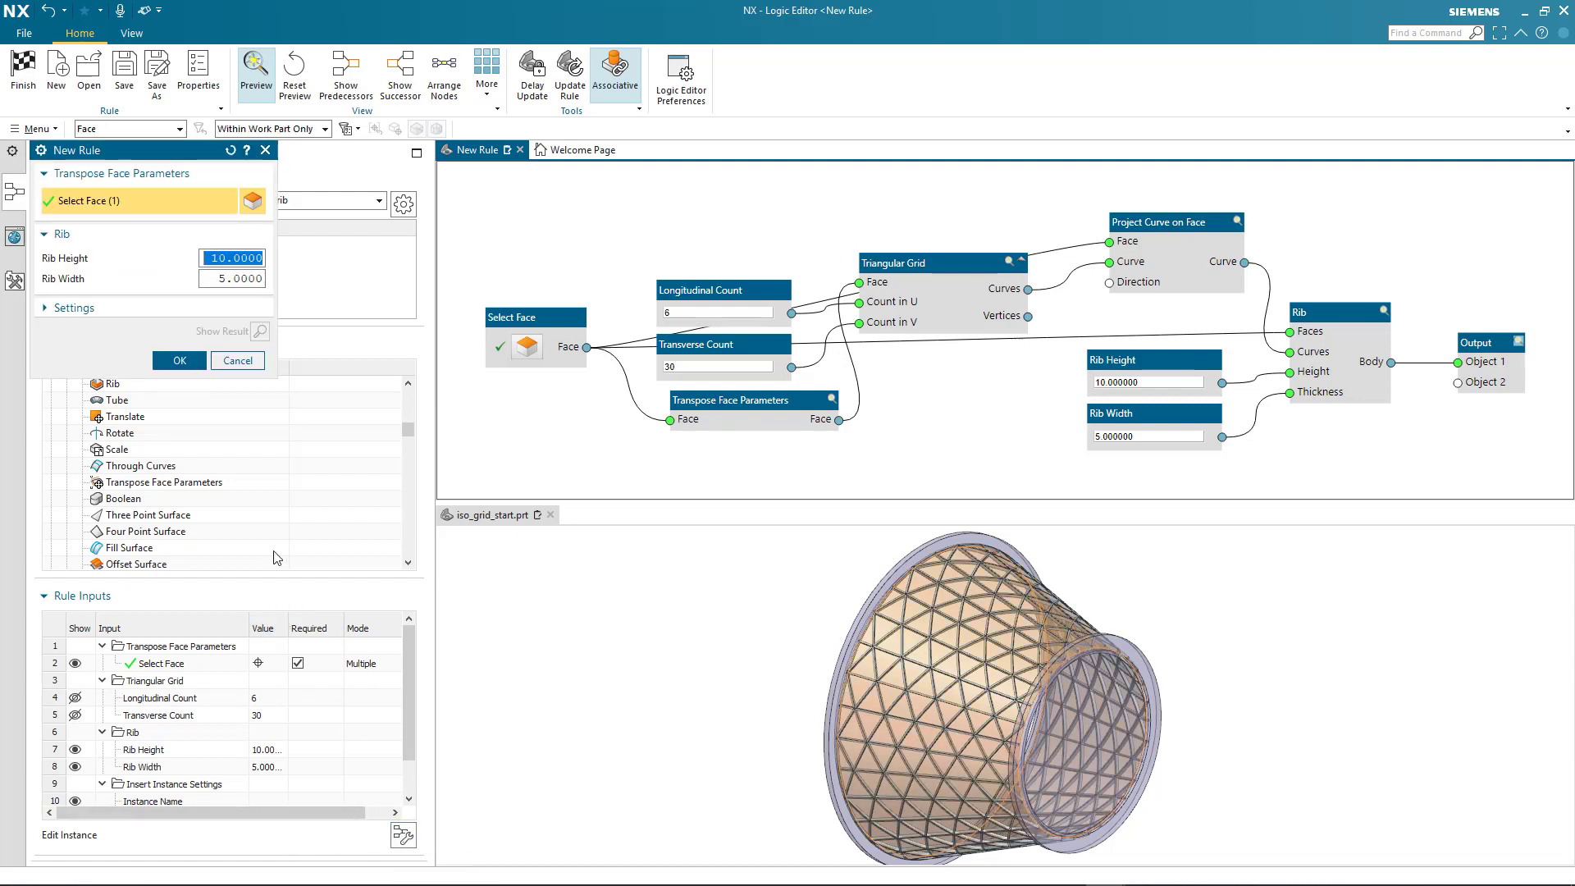
left_click(238, 361)
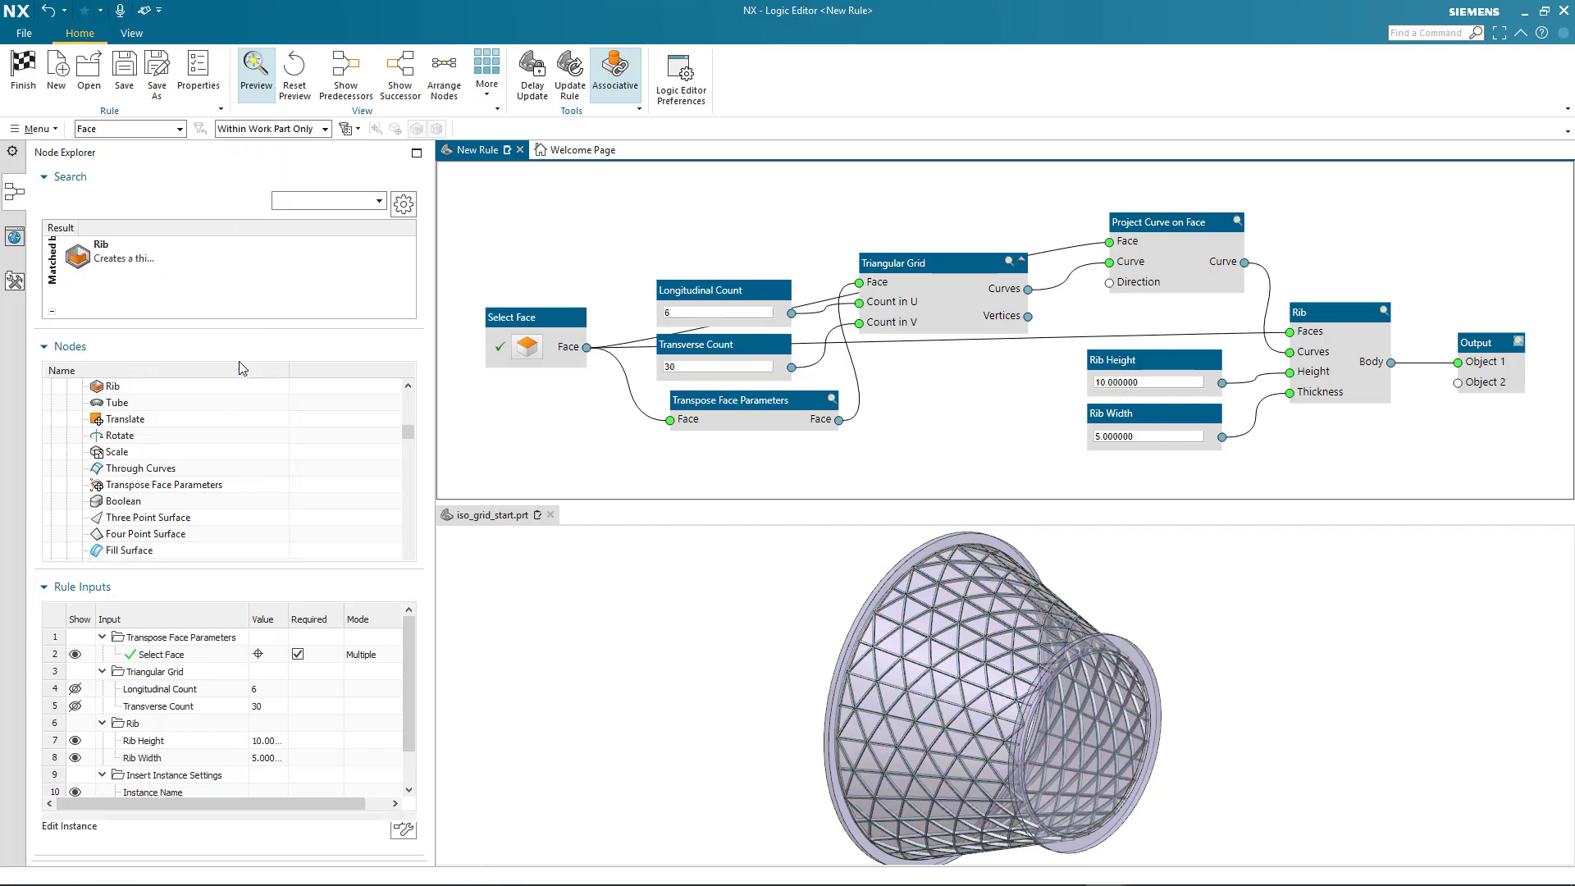
Show the Longitudinal Count and Transverse Count rule inputs again and check the instance dialog
left_click(75, 689)
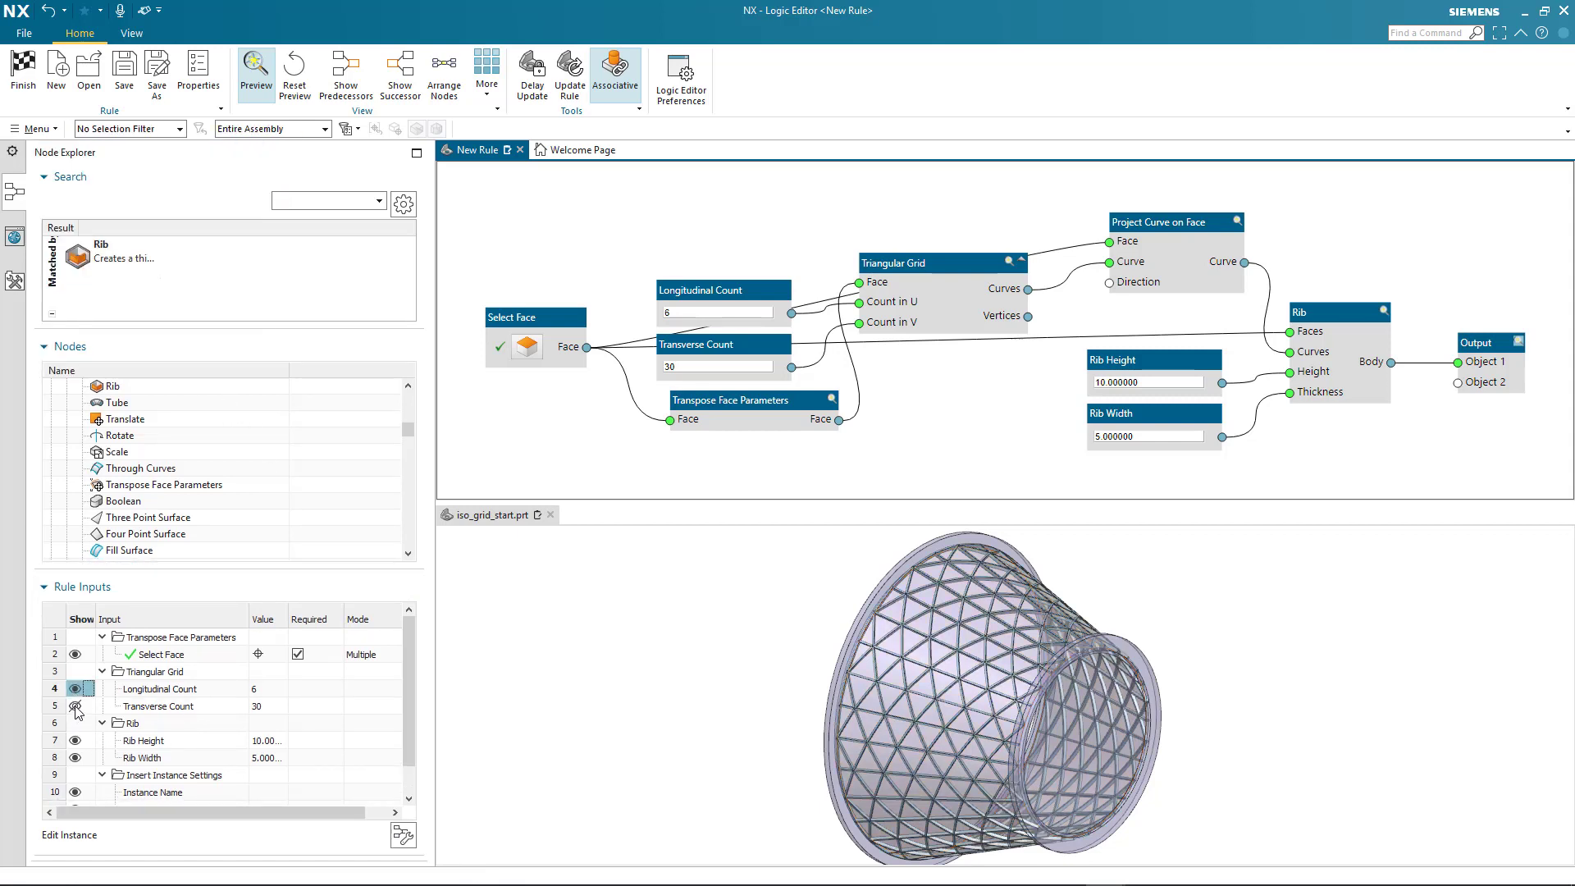
left_click(403, 836)
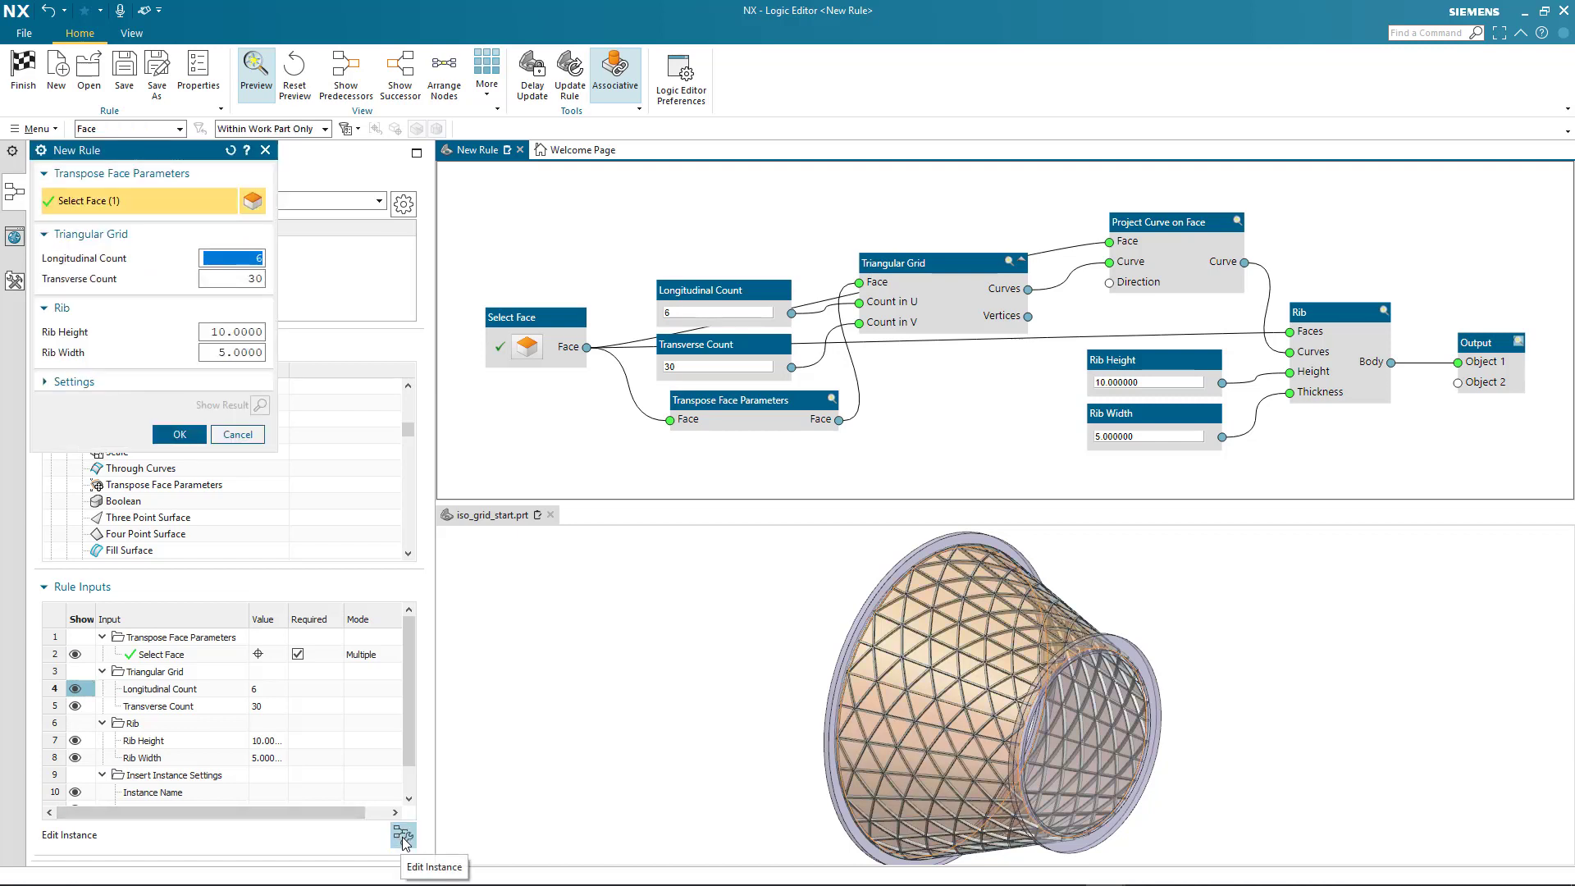
left_click(237, 435)
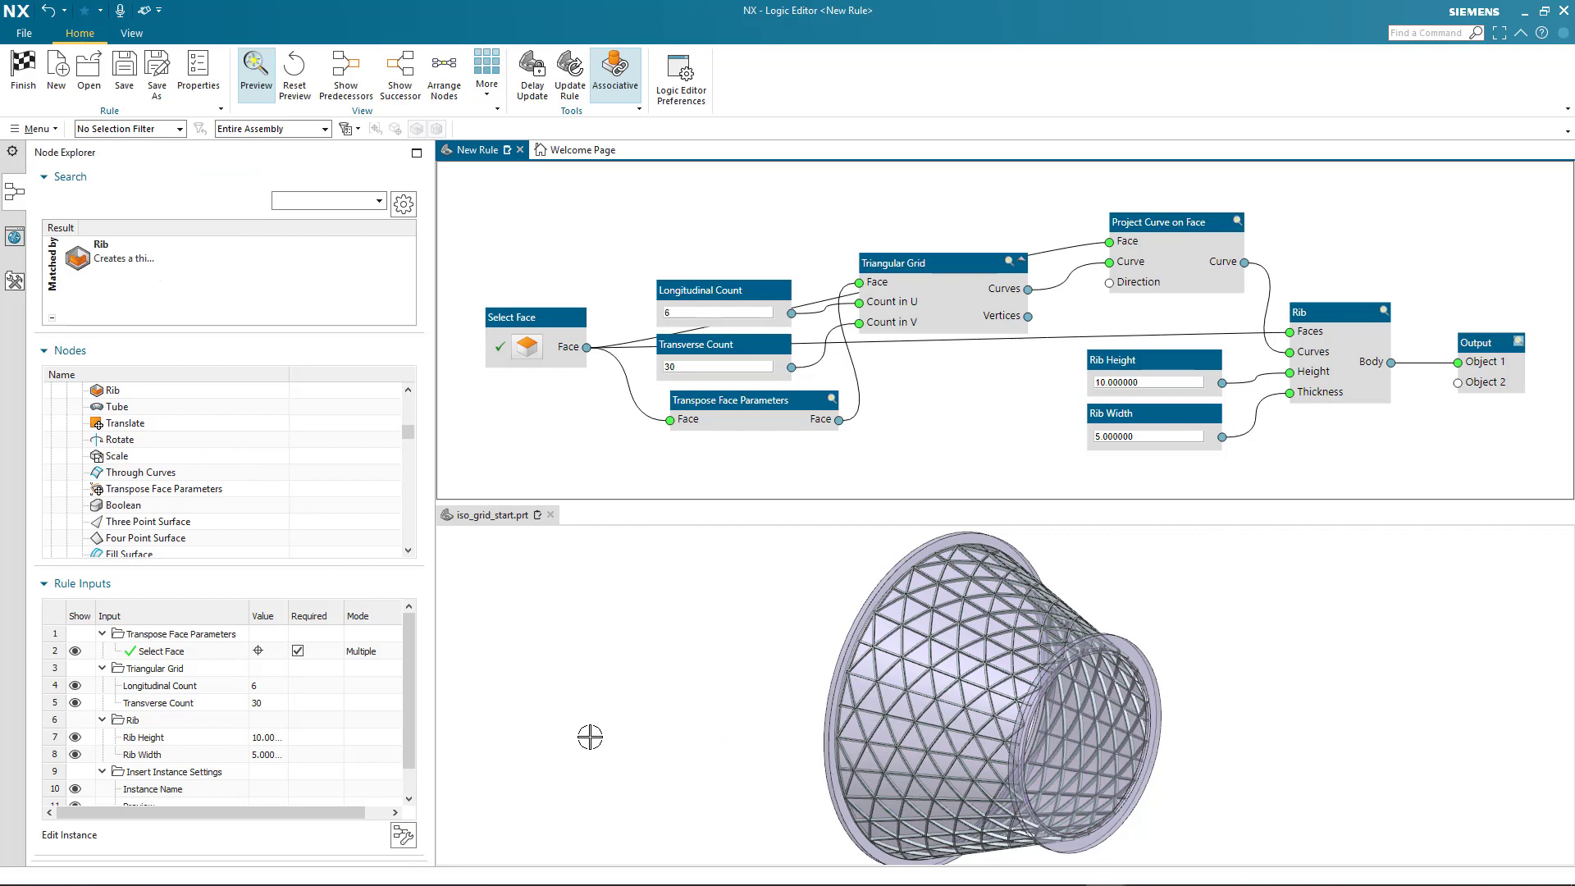
Set the Longitudinal Count rule input to 8
double_click(269, 686)
type("8")
key("Tab")
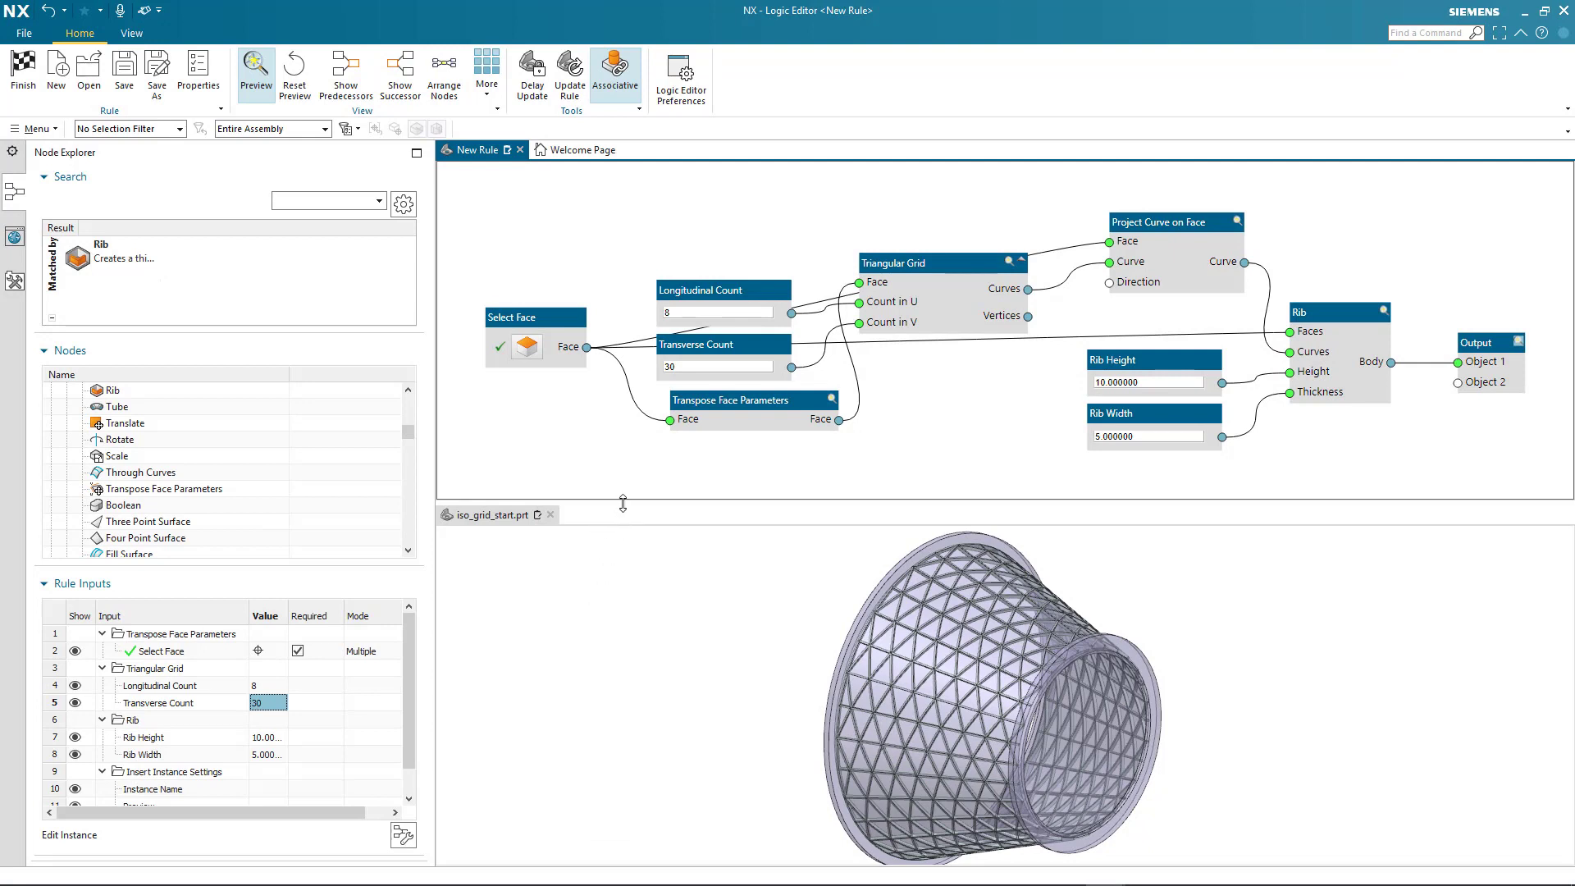
Highlight the predecessors and the successors of the Triangular Grid node in turn, turning each highlight off again
left_click(962, 287)
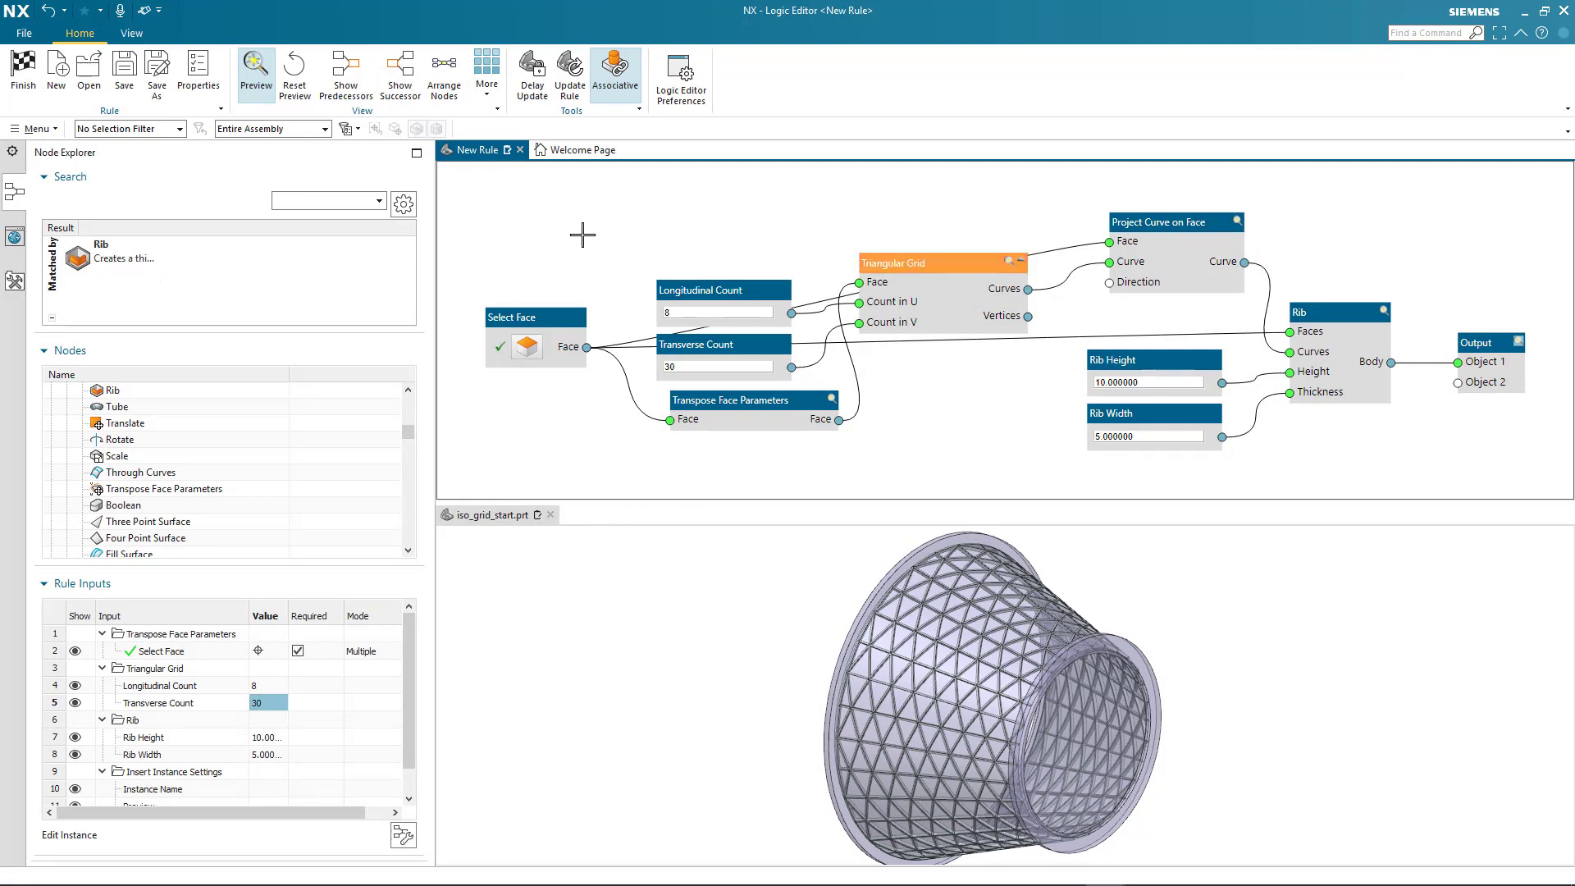
left_click(347, 77)
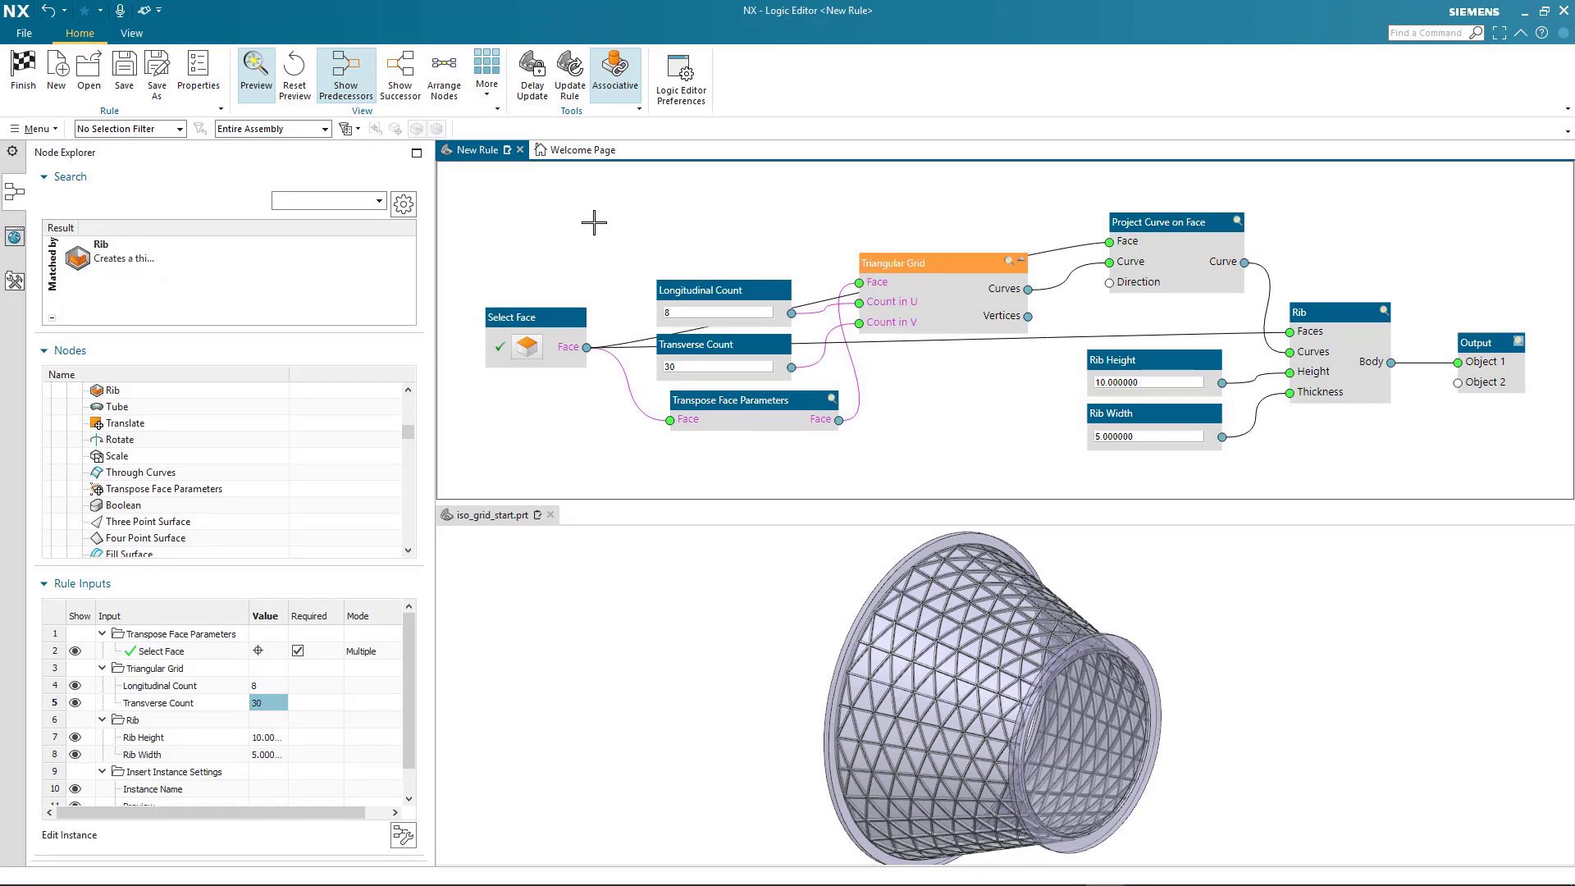
left_click(349, 88)
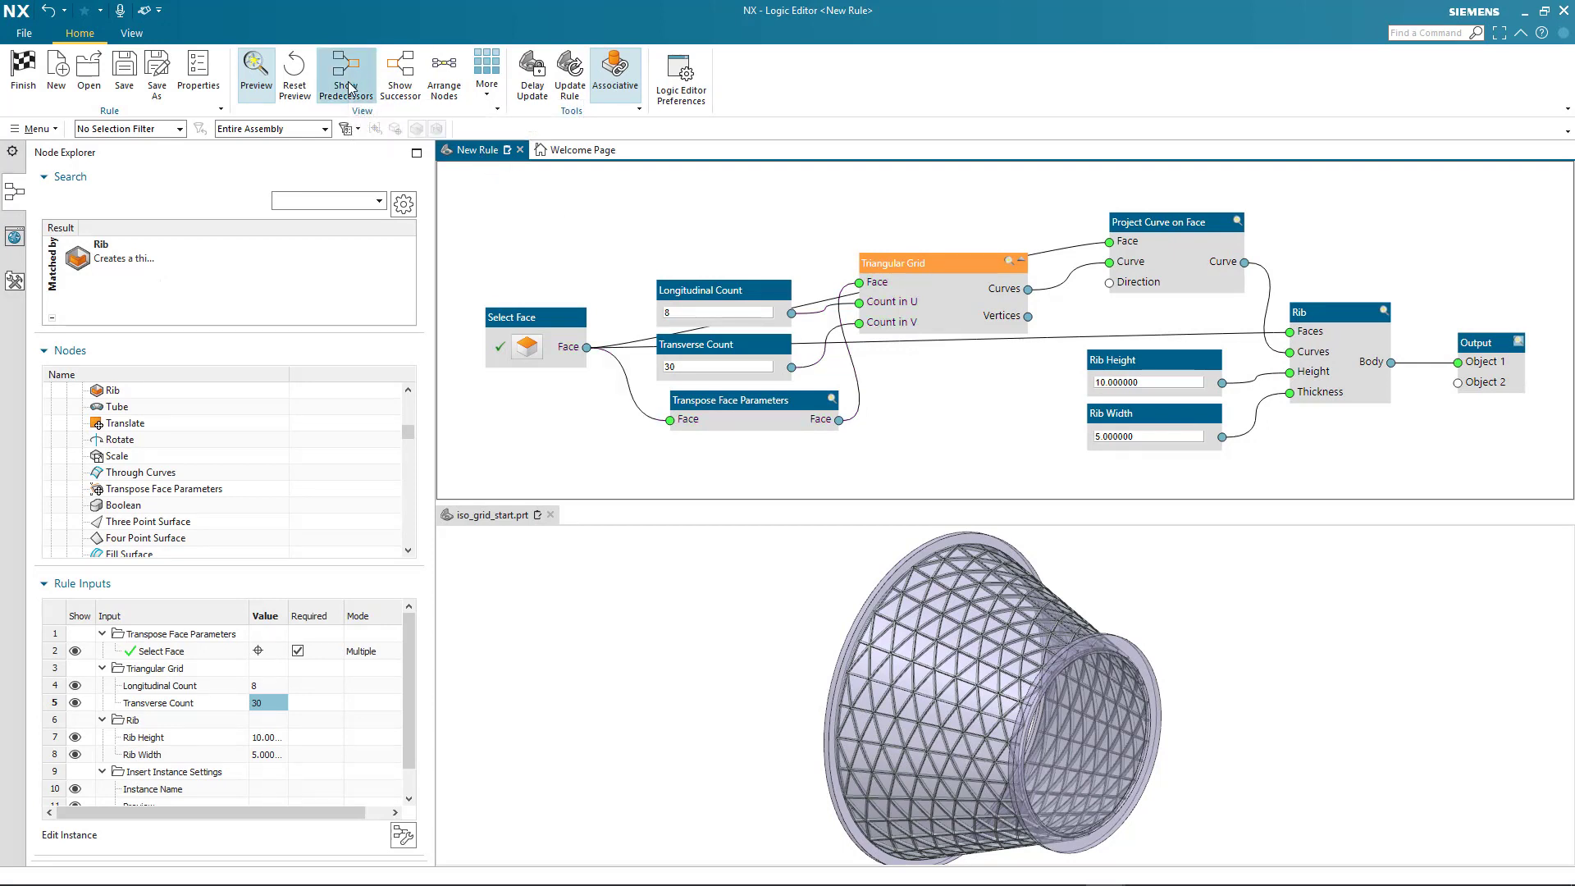
left_click(403, 82)
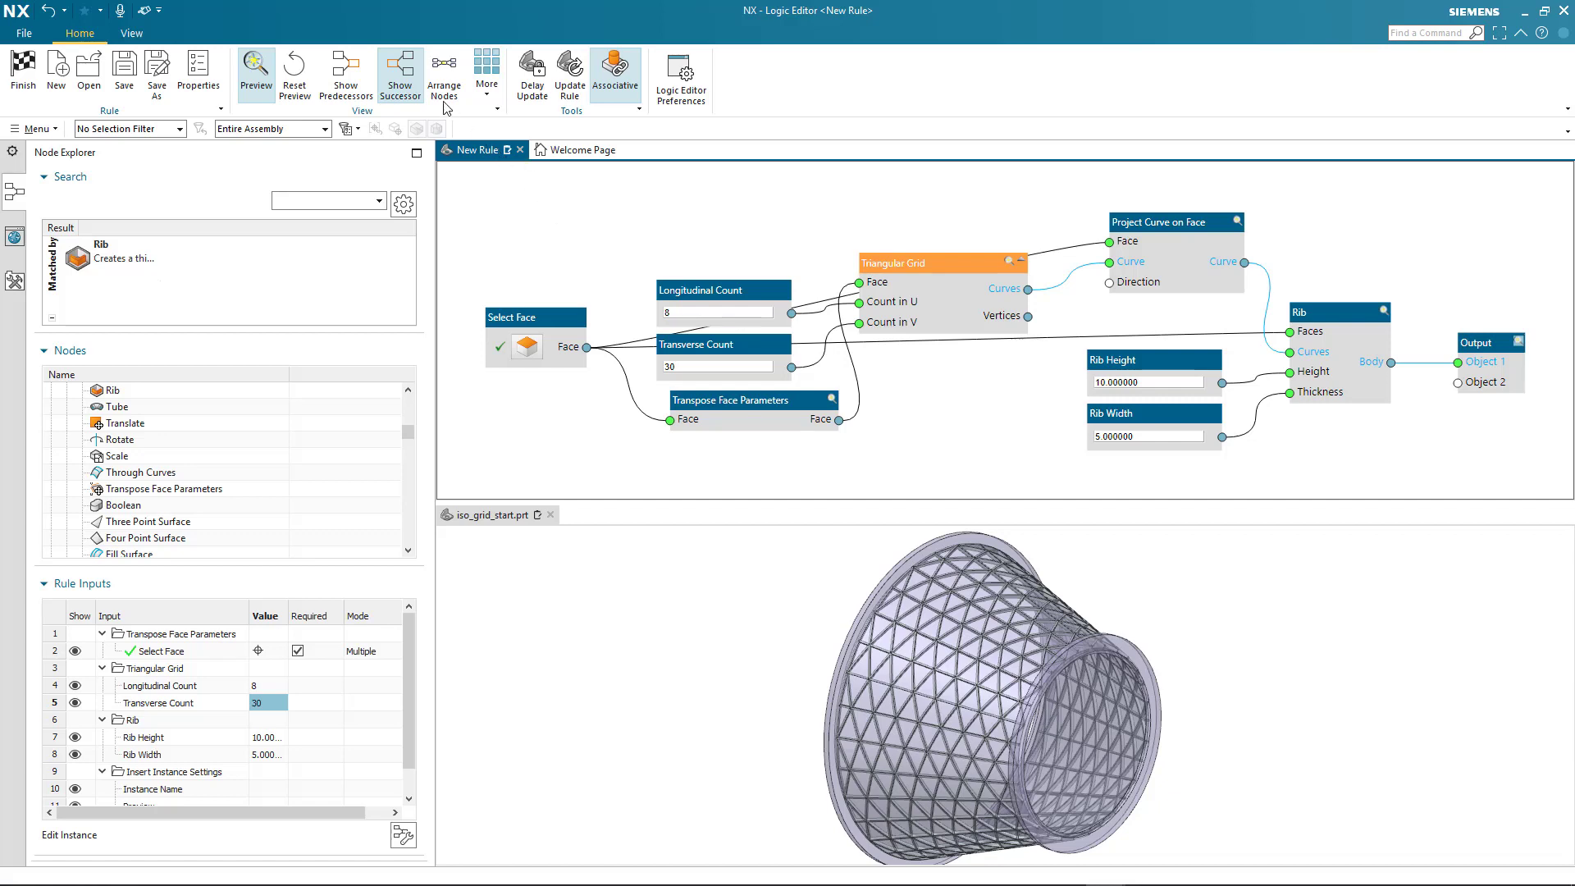
left_click(402, 85)
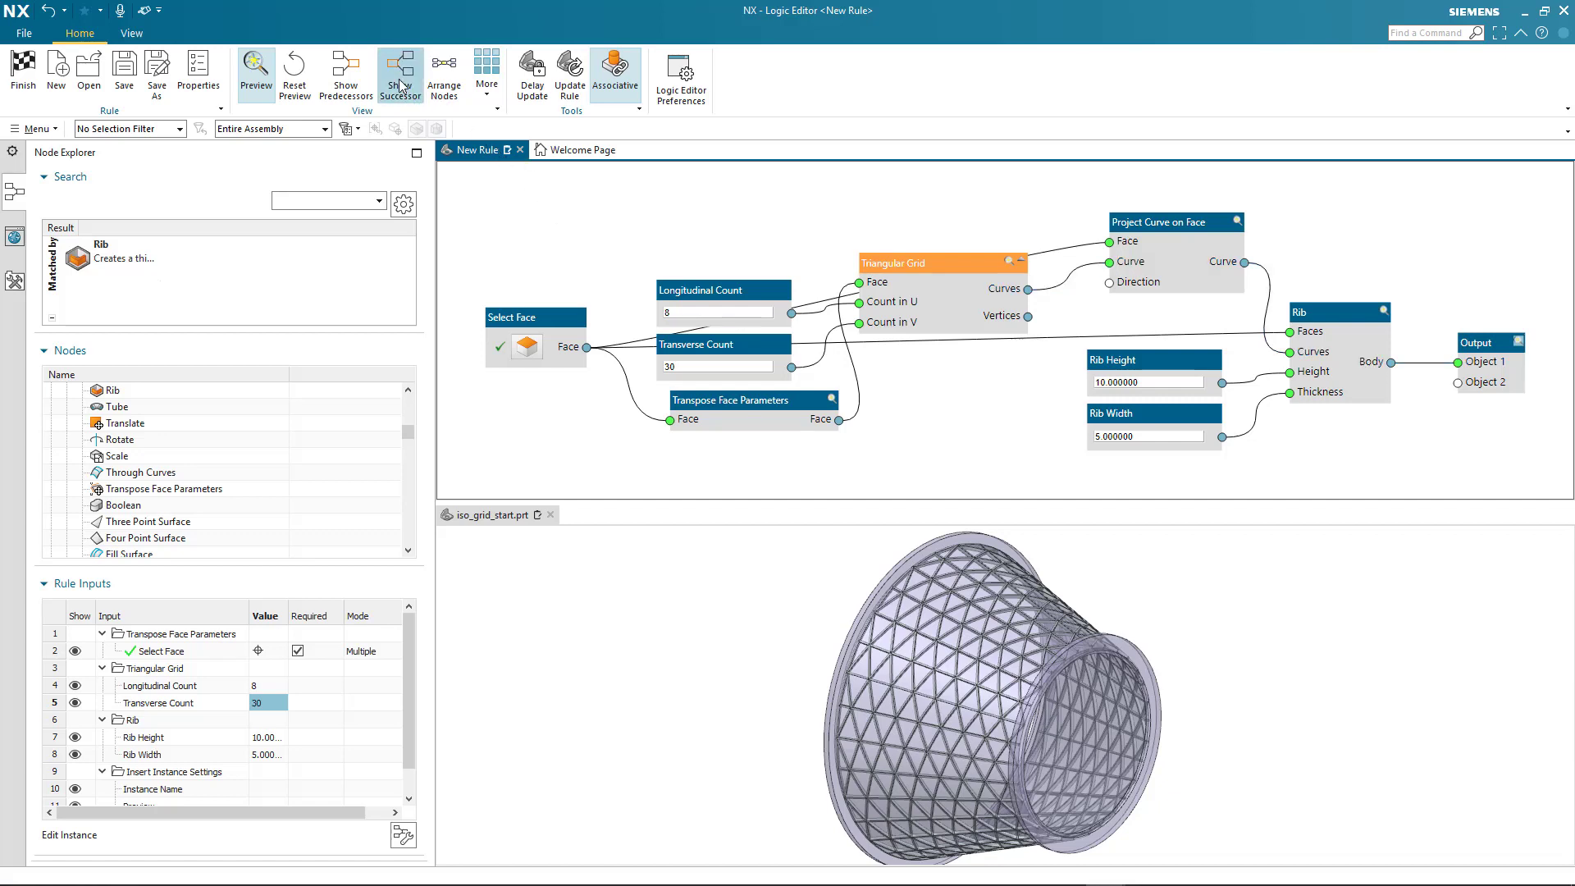
Arrange the rule's nodes automatically, finish the rule and highlight its algorithmic feature in the model history
left_click(446, 74)
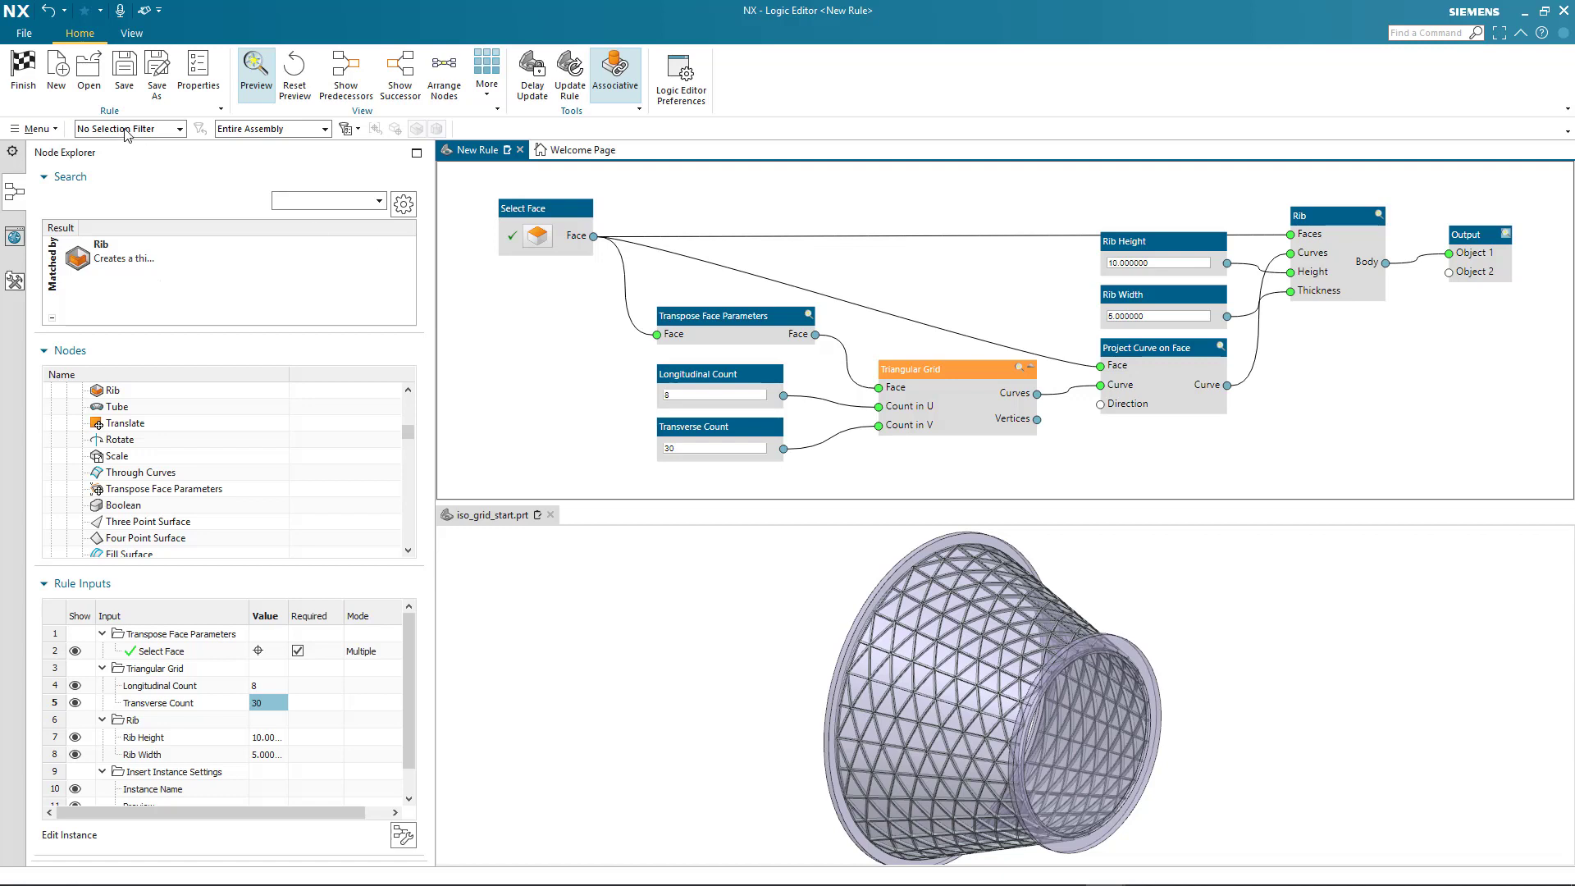
left_click(25, 74)
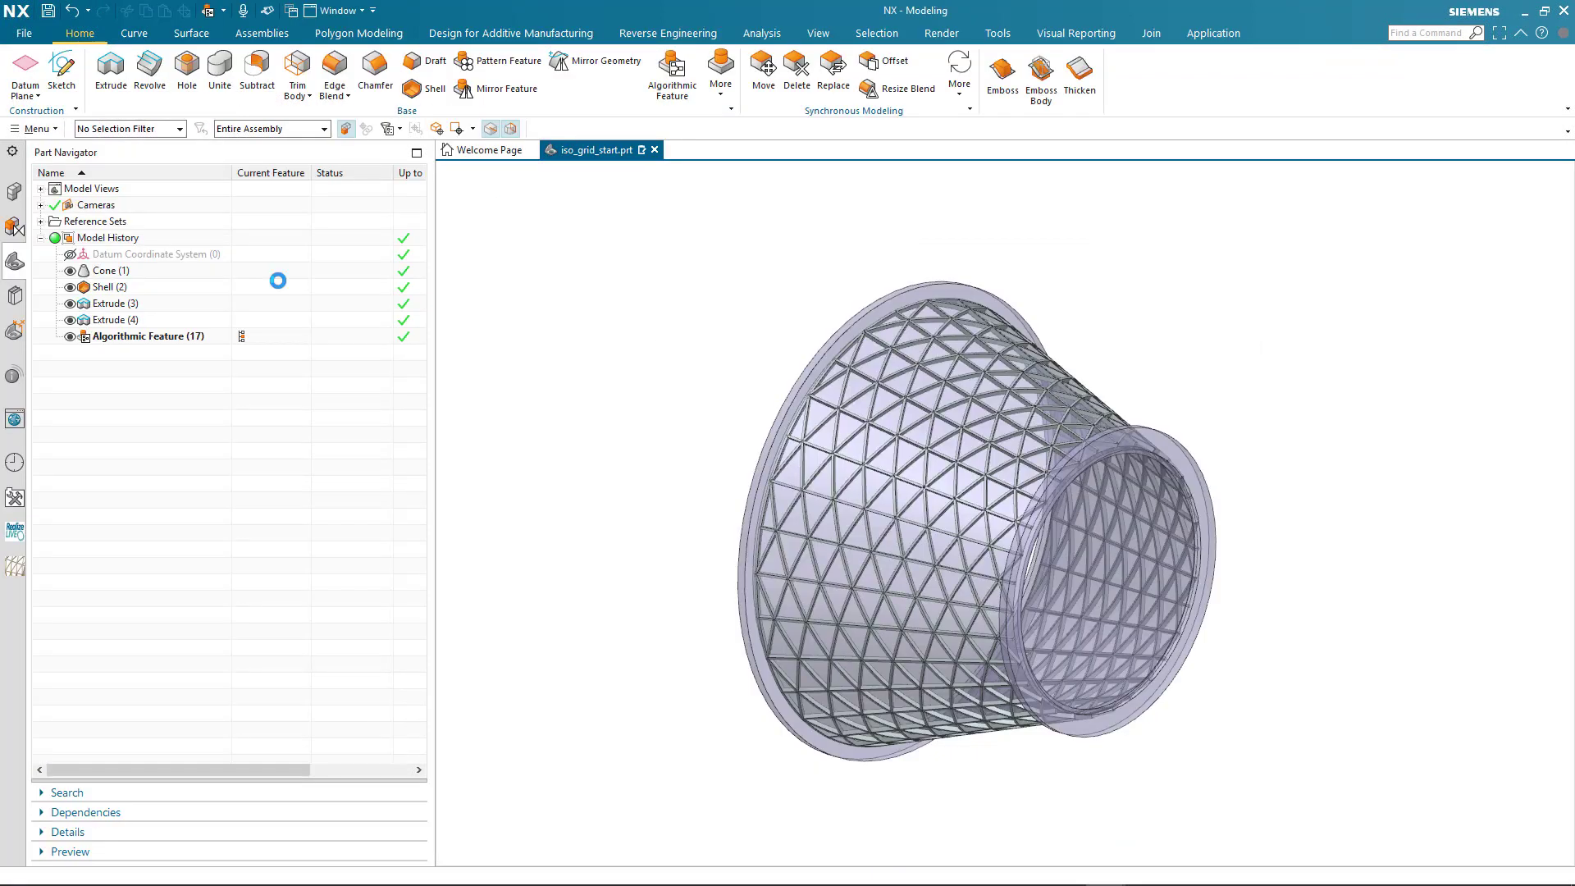
left_click(172, 338)
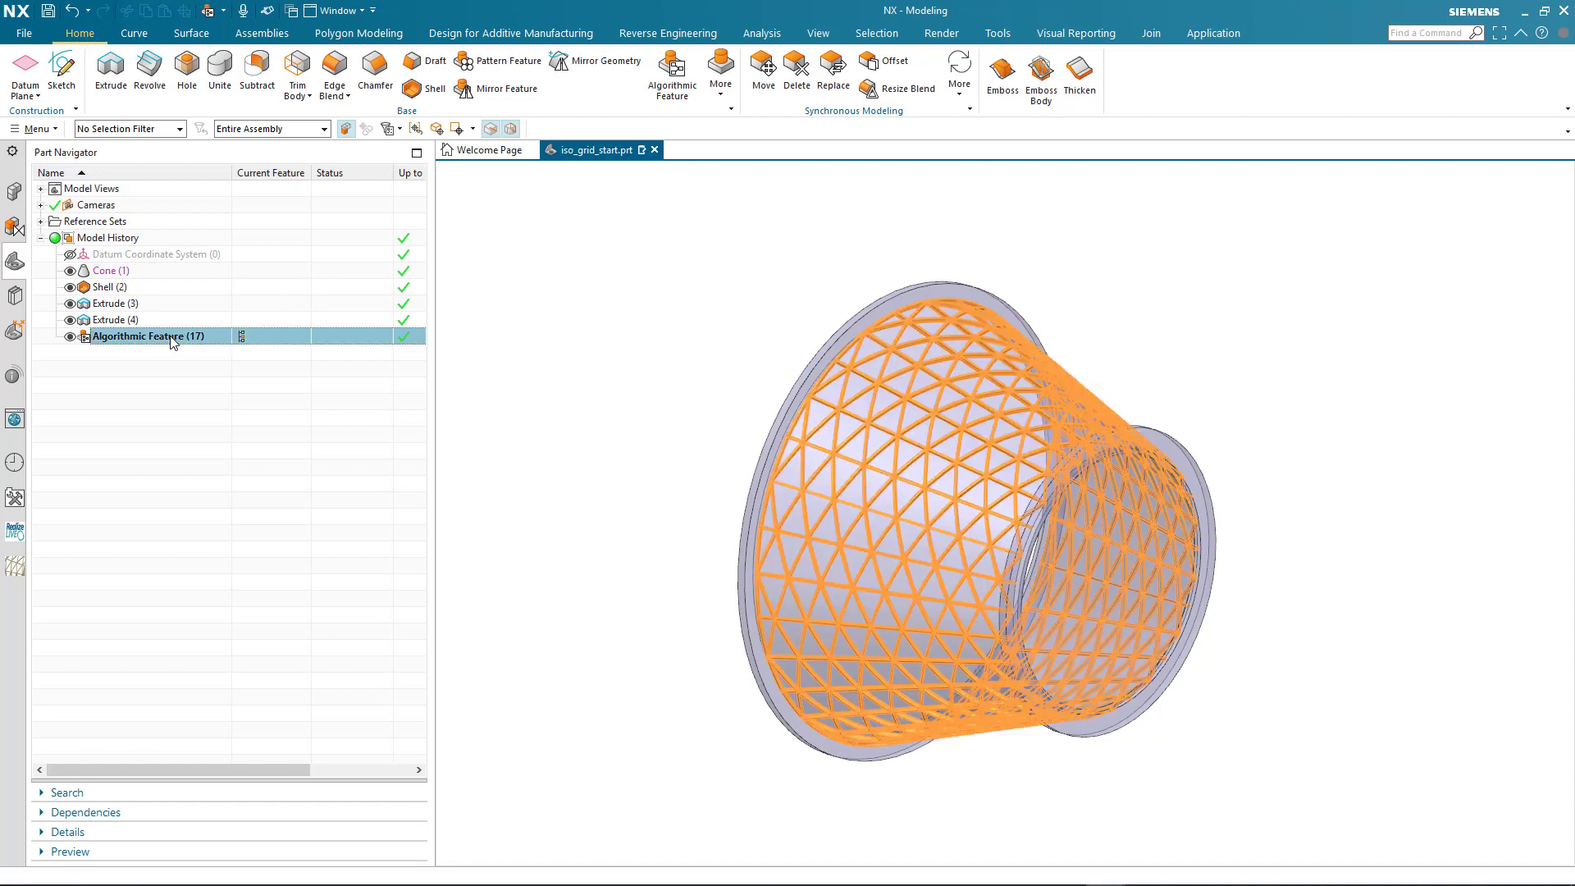
left_click(174, 394)
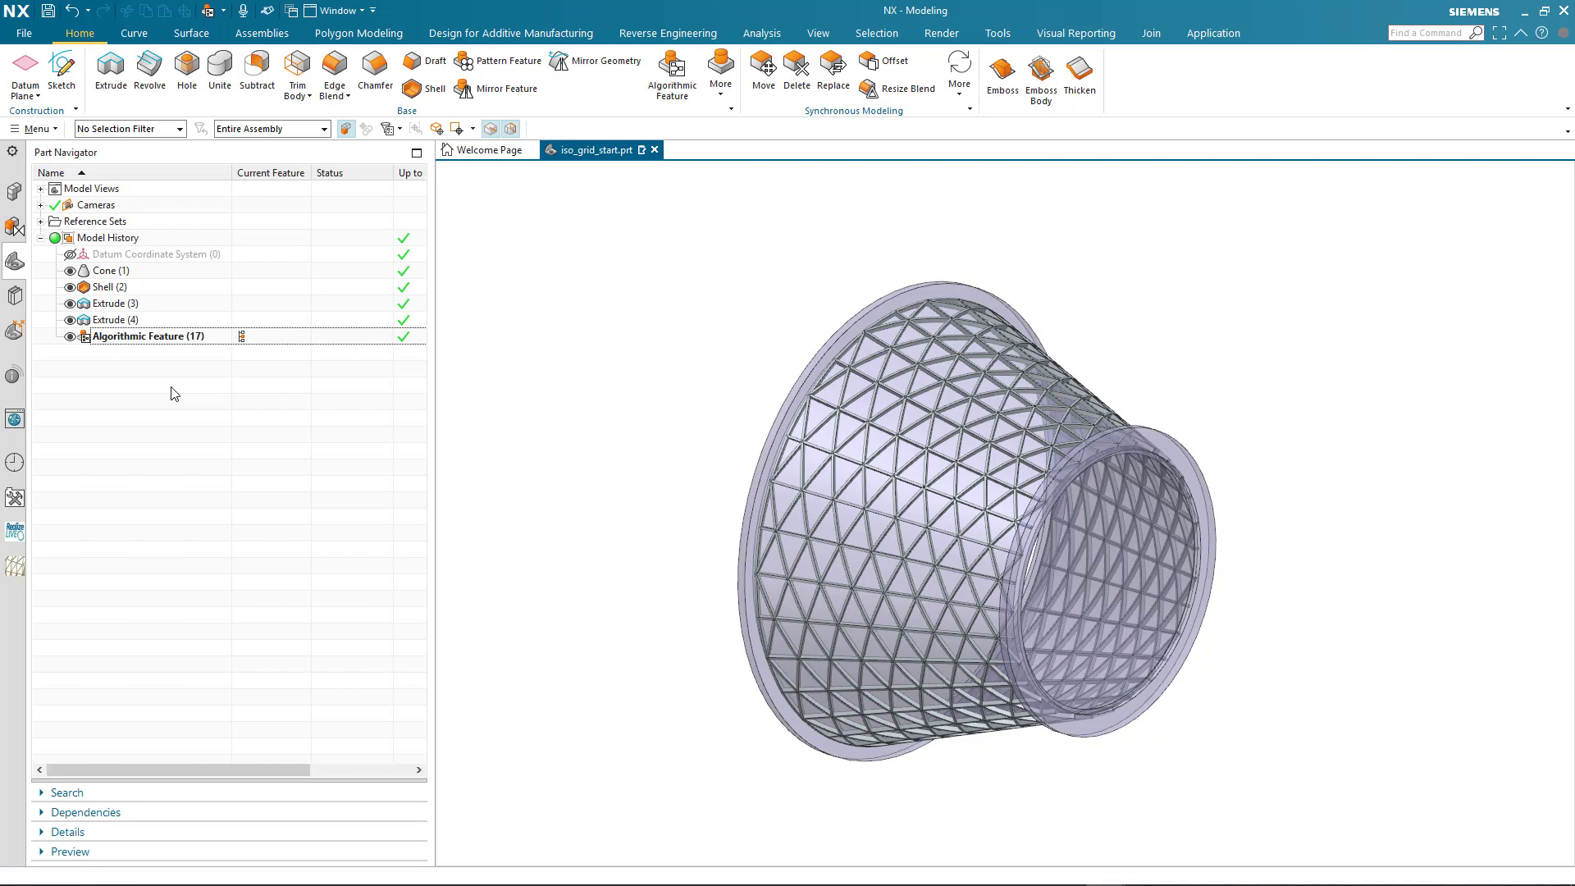
Reopen the algorithmic feature's definition and save the rule as Iso-Grid-01 in the Aerospace folder of Algorithmic Modeling Logical Rules
right_click(200, 339)
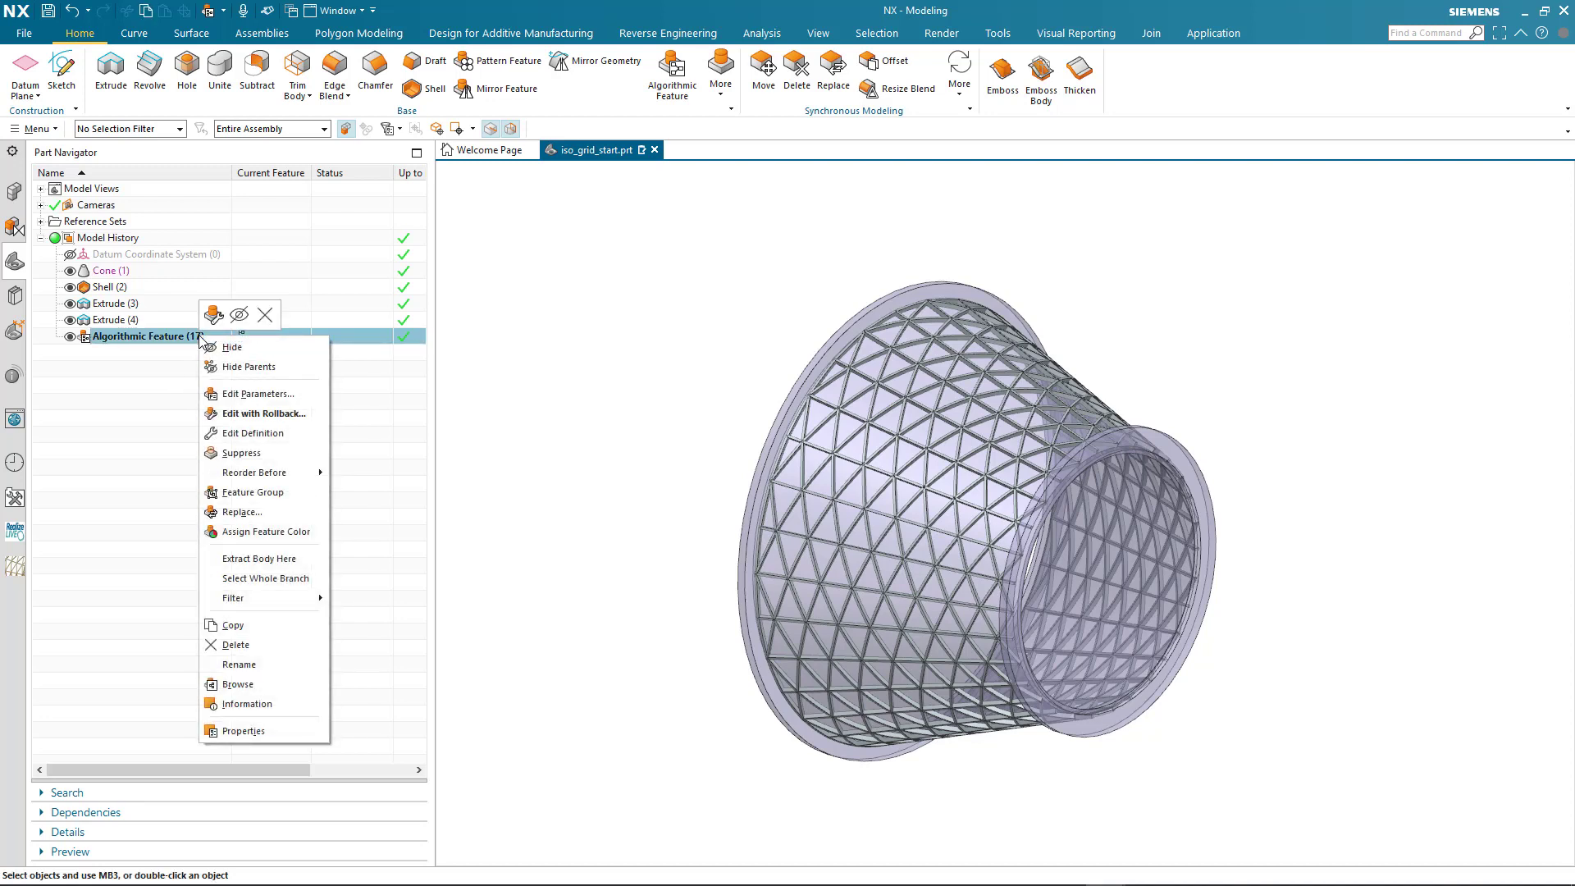
left_click(249, 433)
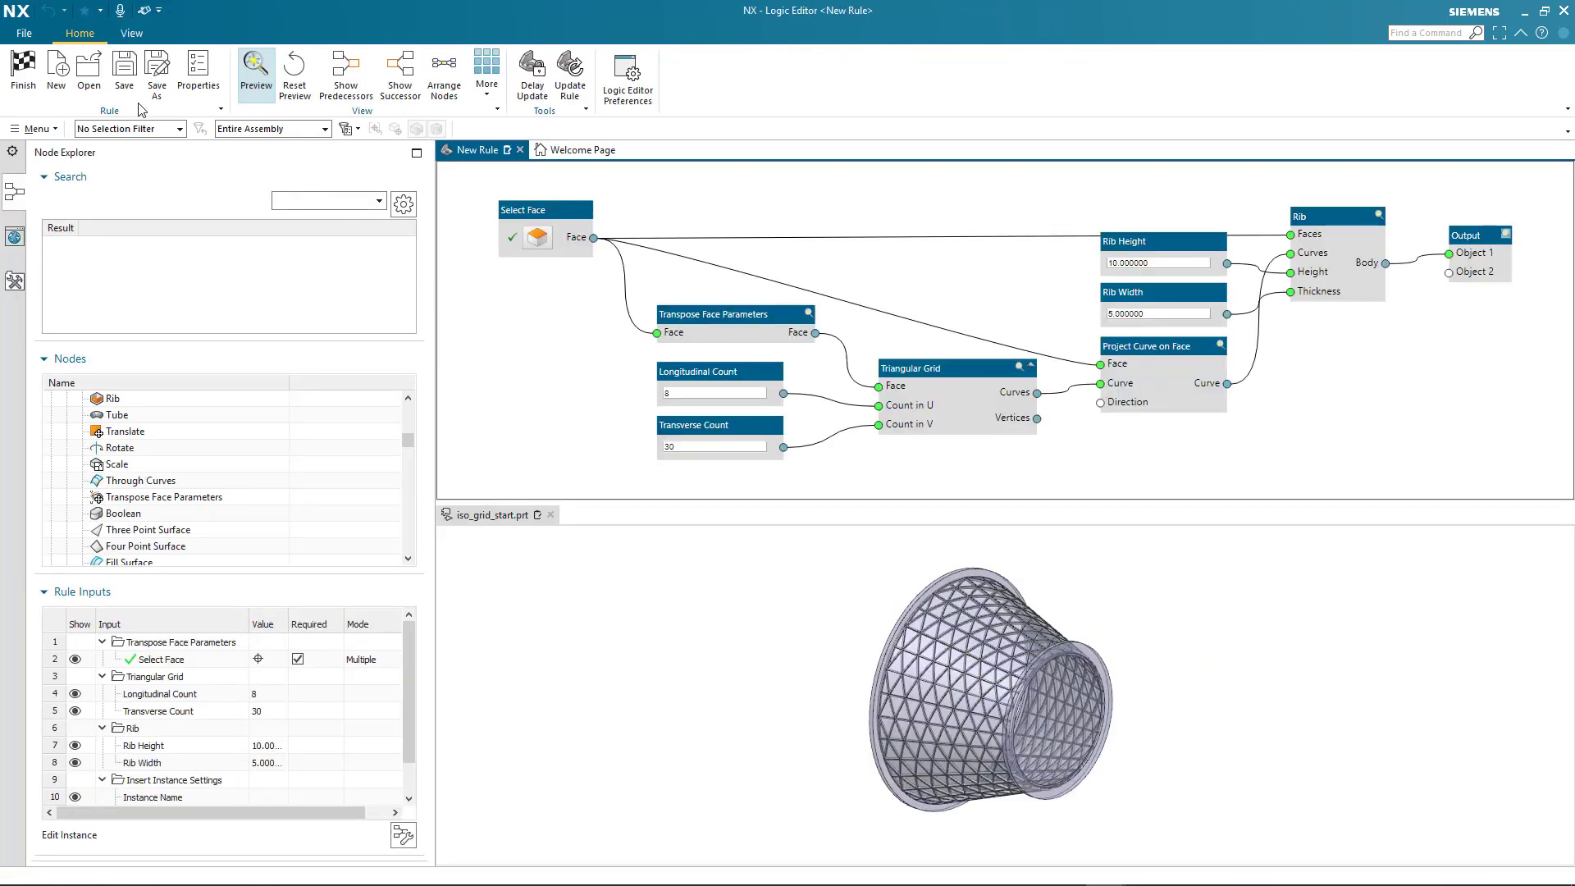
left_click(125, 82)
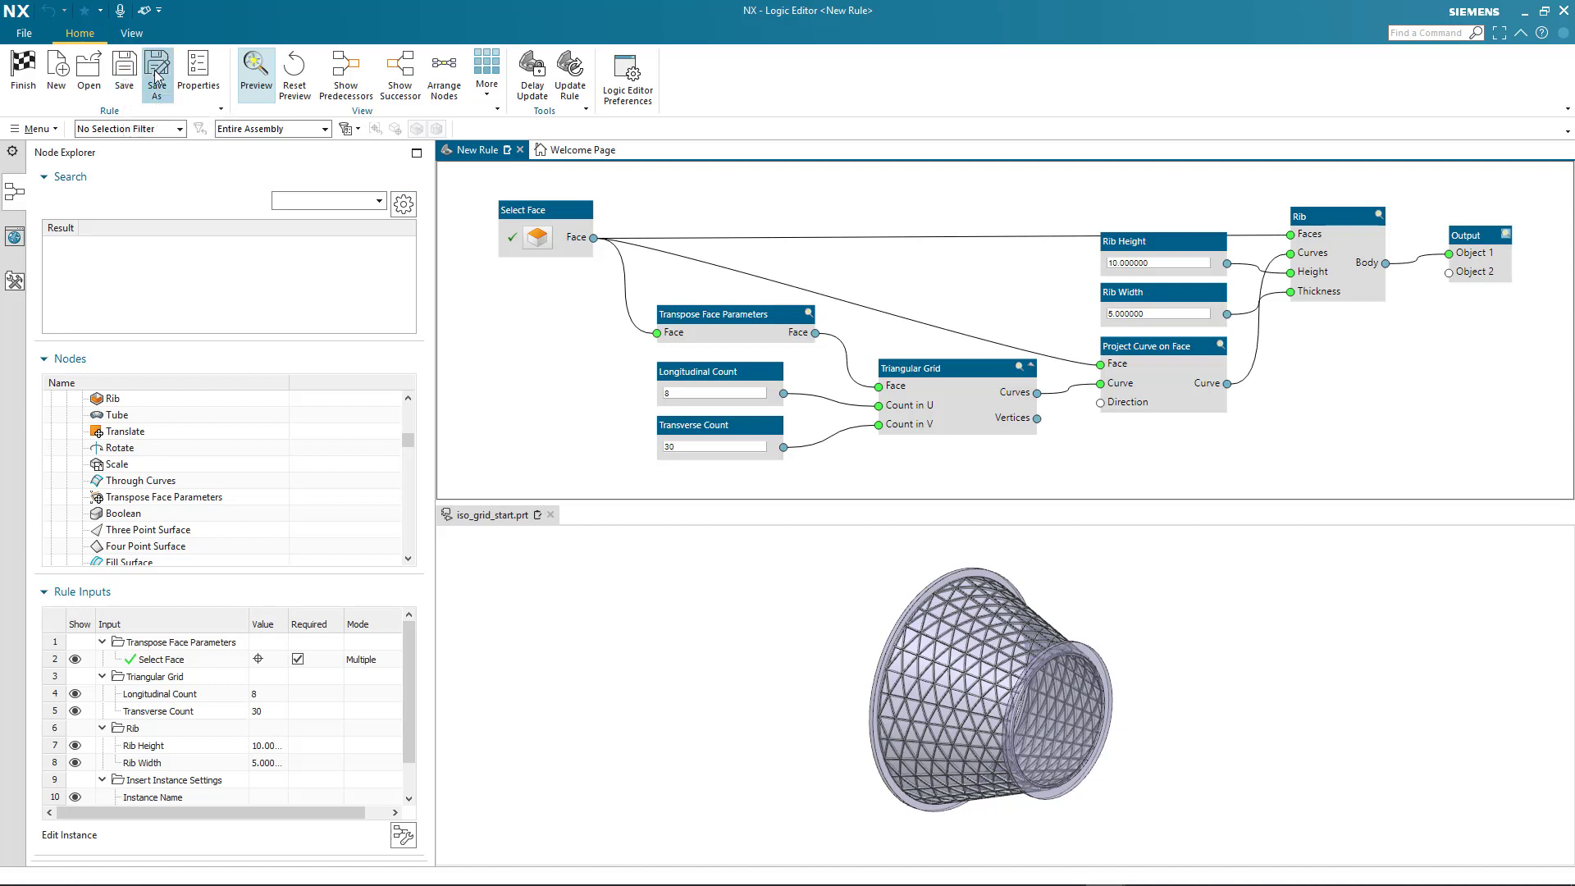
left_click(155, 74)
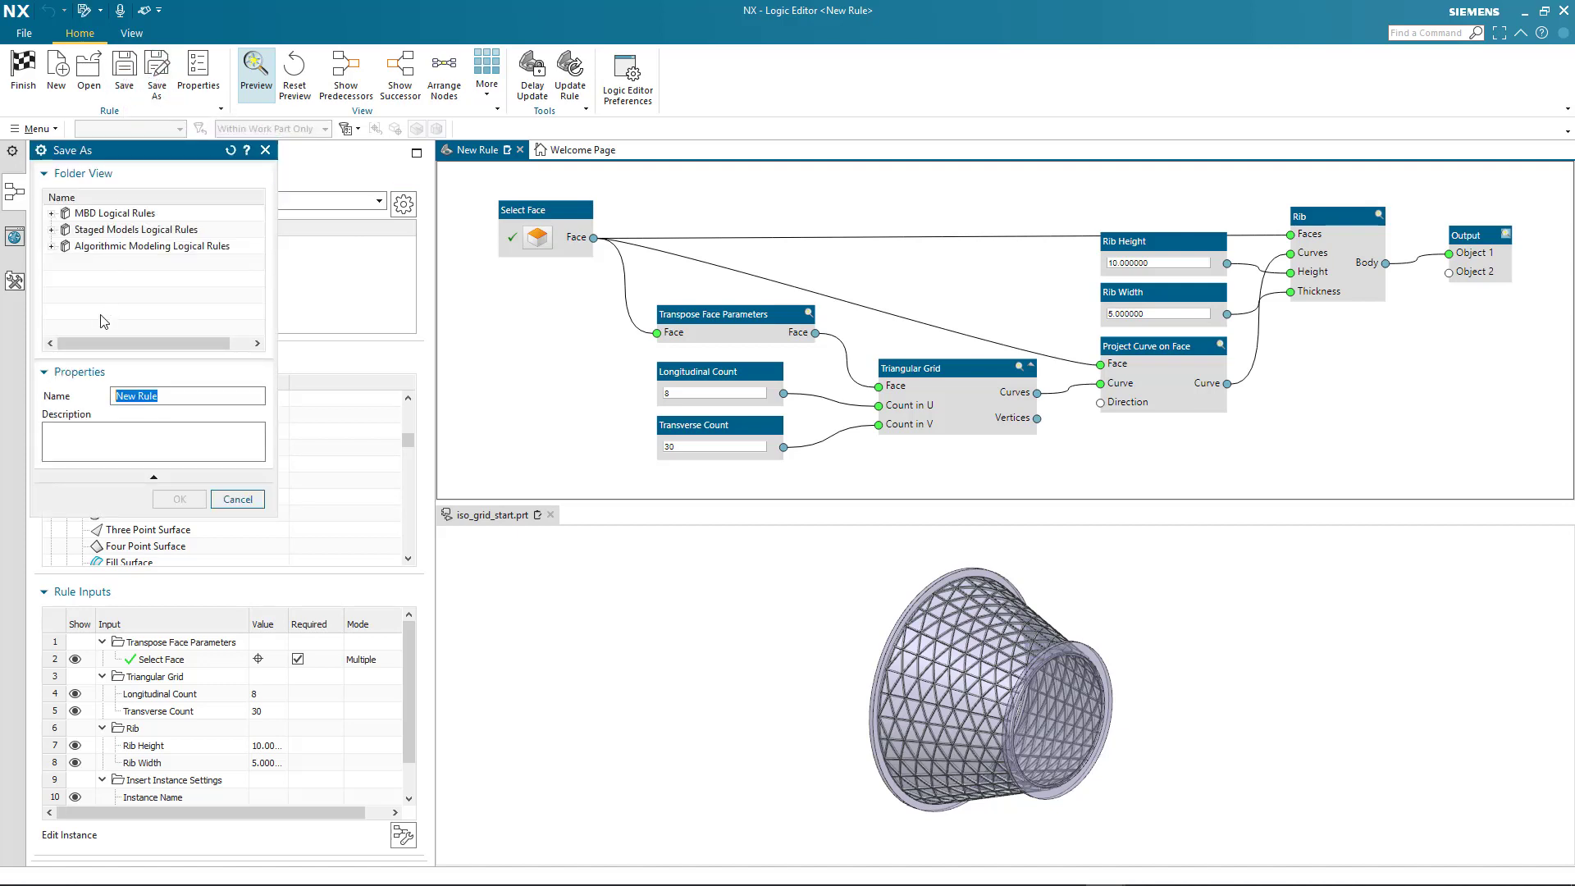
left_click(50, 247)
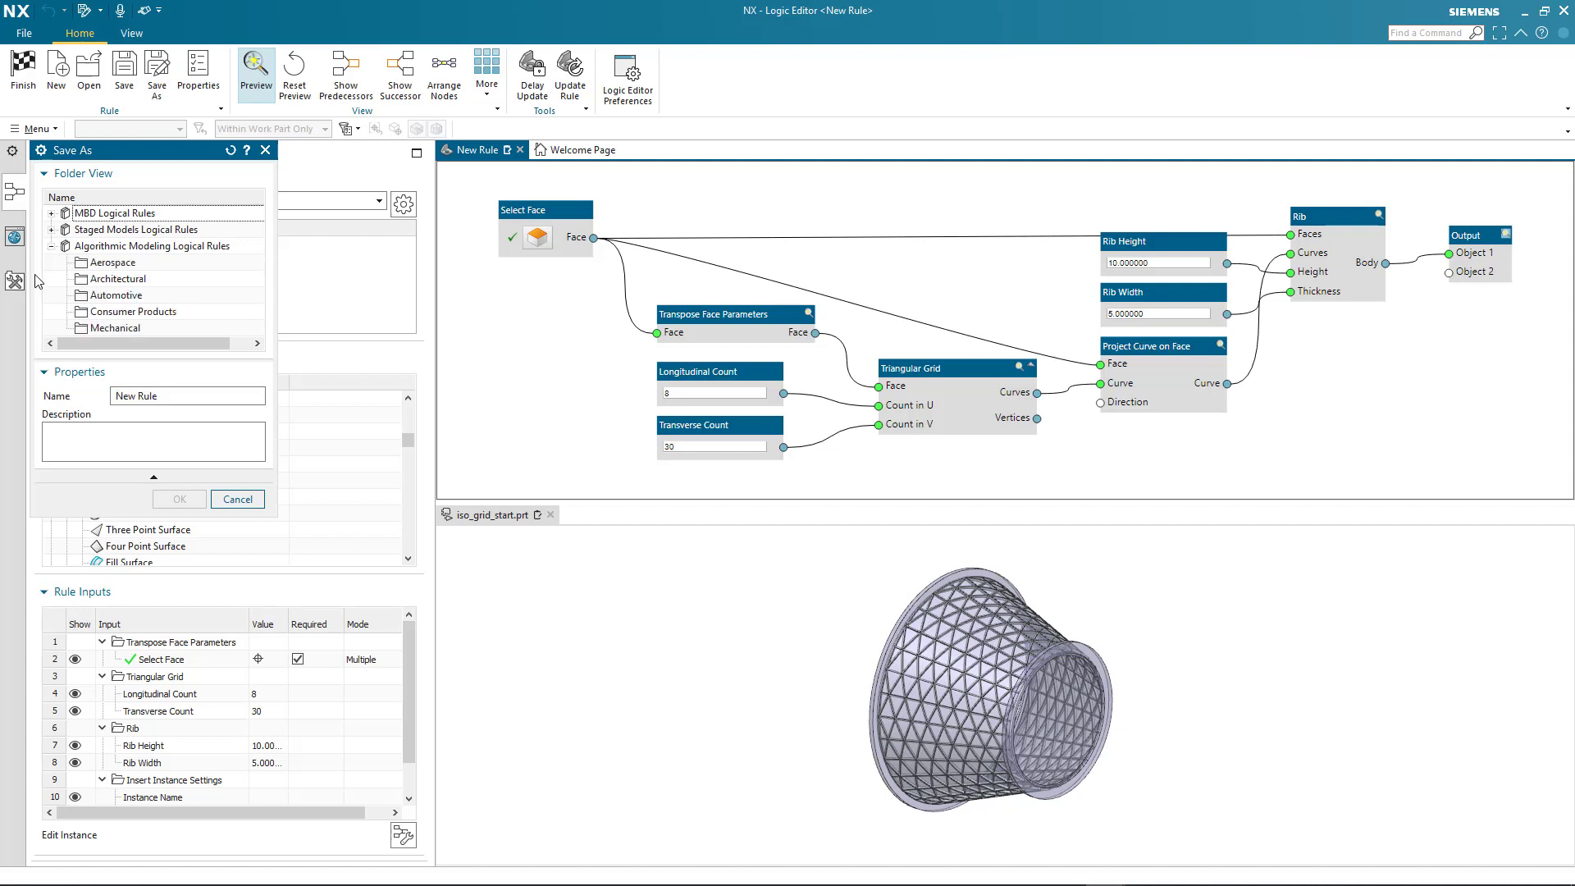
left_click(106, 264)
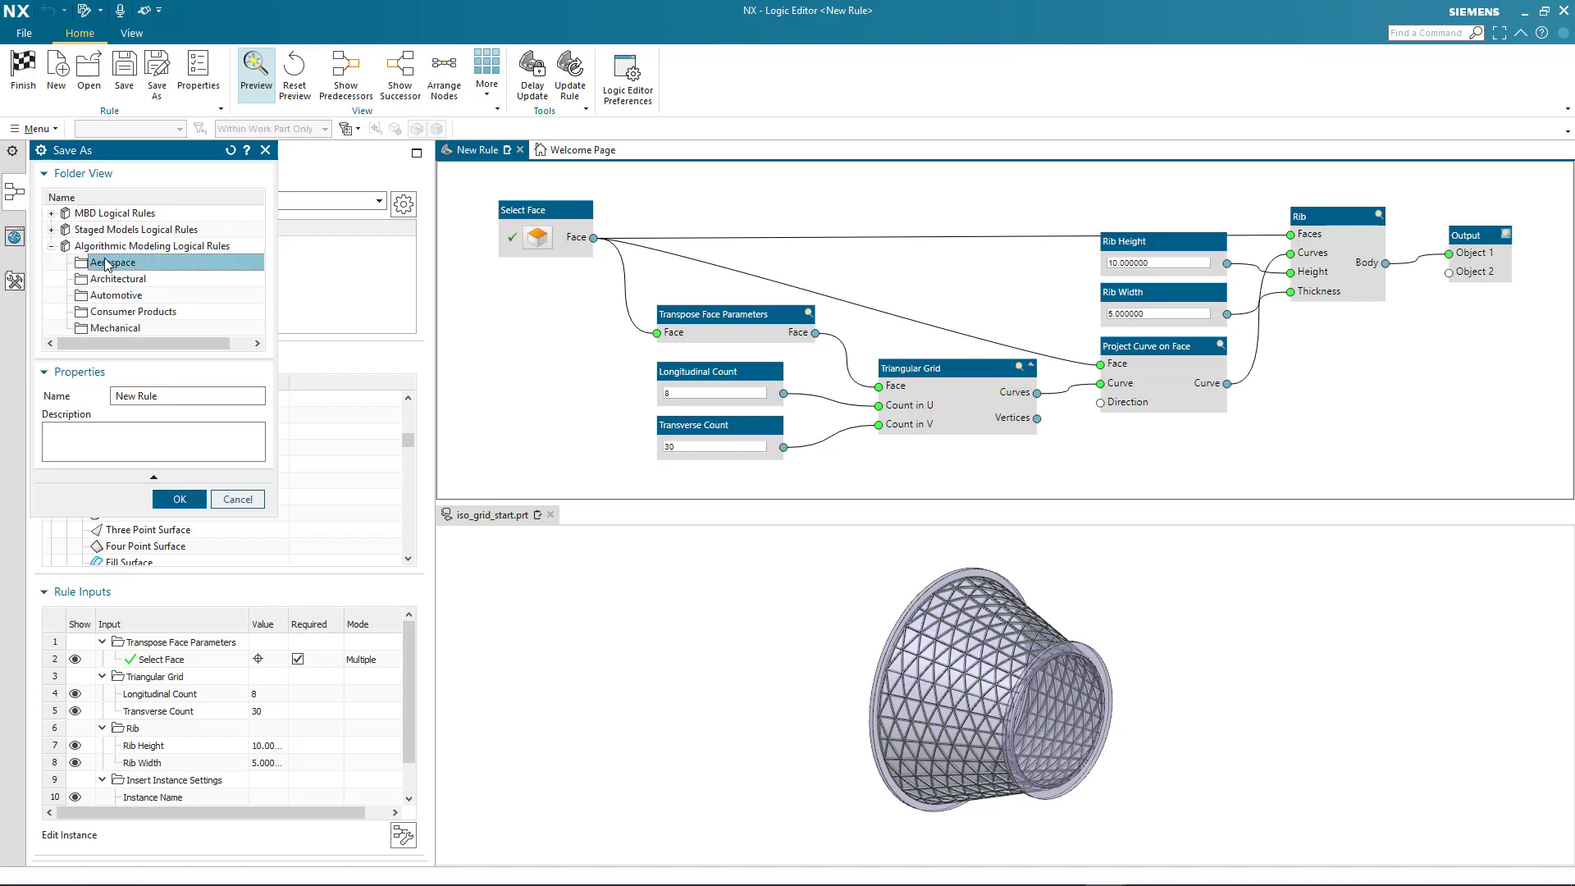
left_click(161, 397)
key("ctrl+a")
type("Iso-Gr")
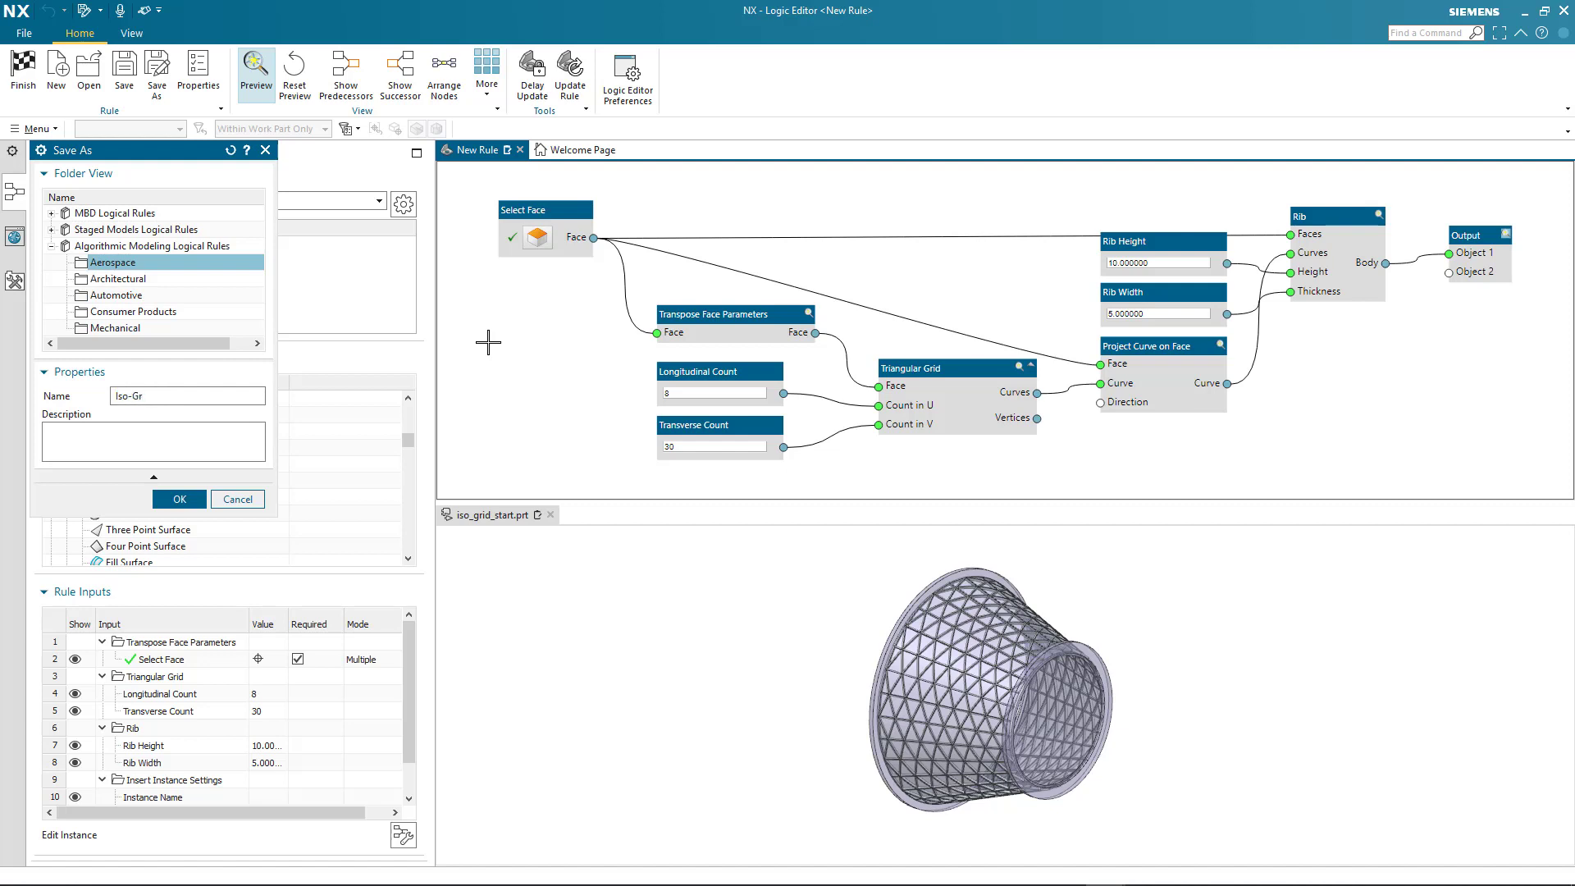
type("id-01")
left_click(180, 499)
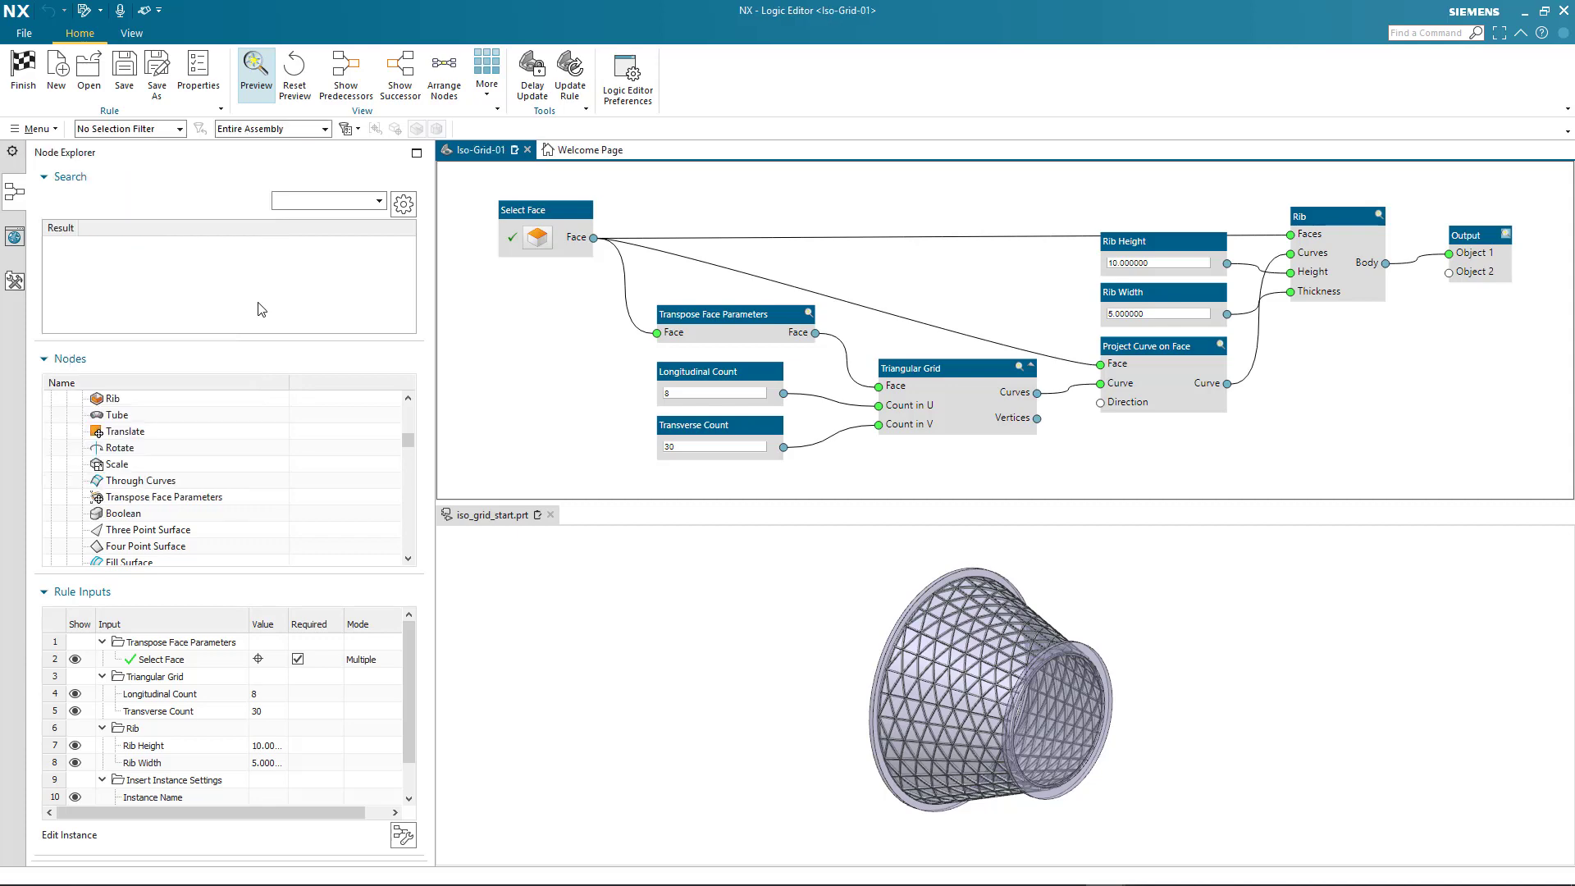
Finish the rule with its changes saved and look up the Aerospace rules in the Reuse Library
left_click(25, 78)
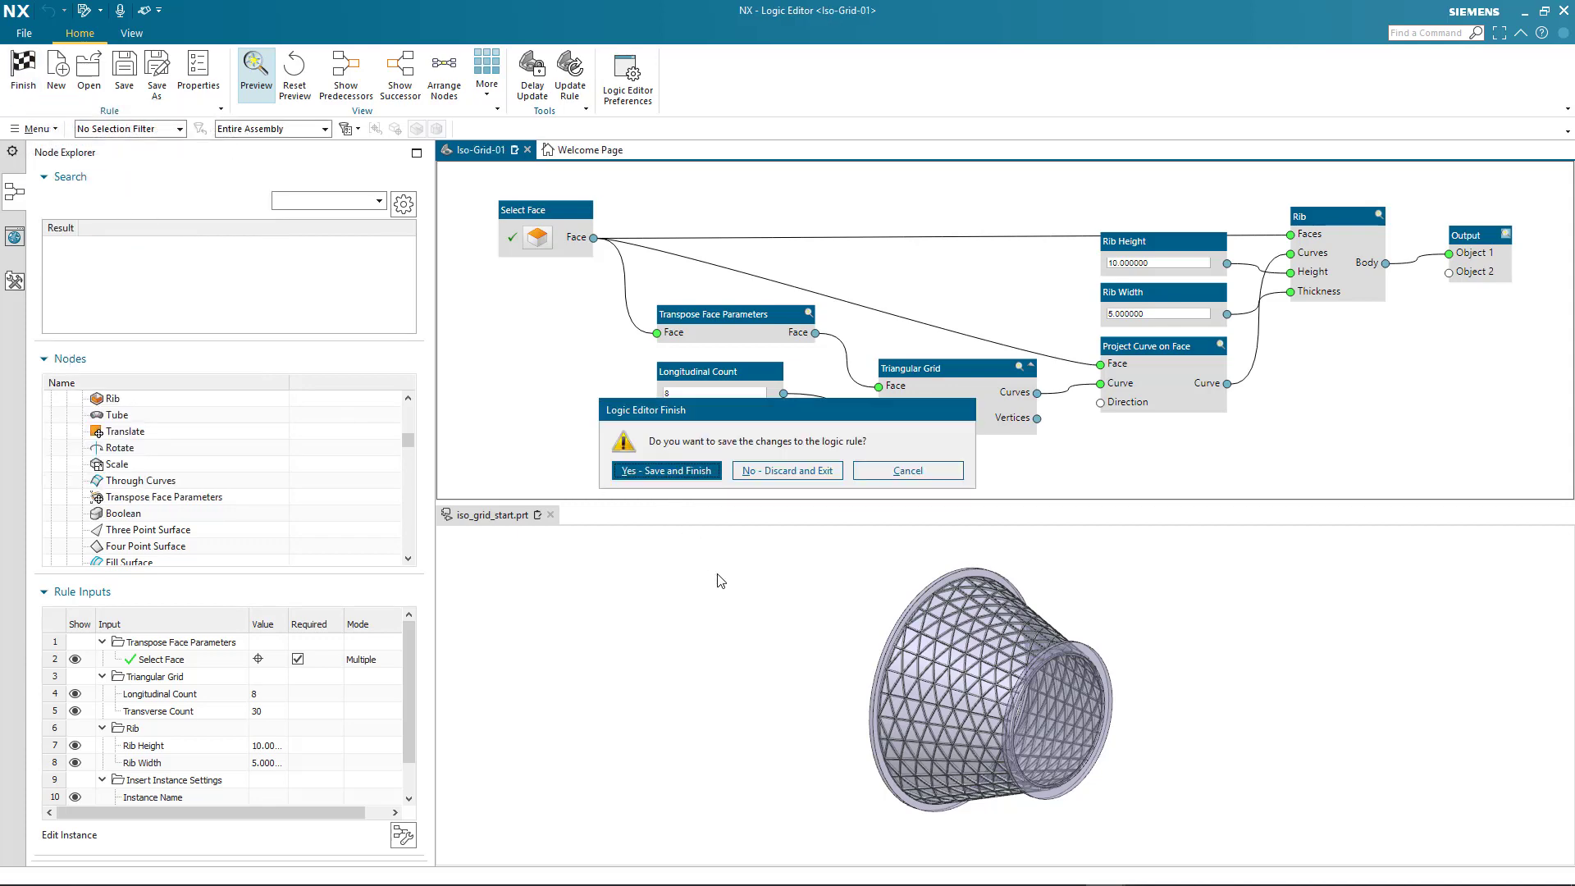
left_click(657, 472)
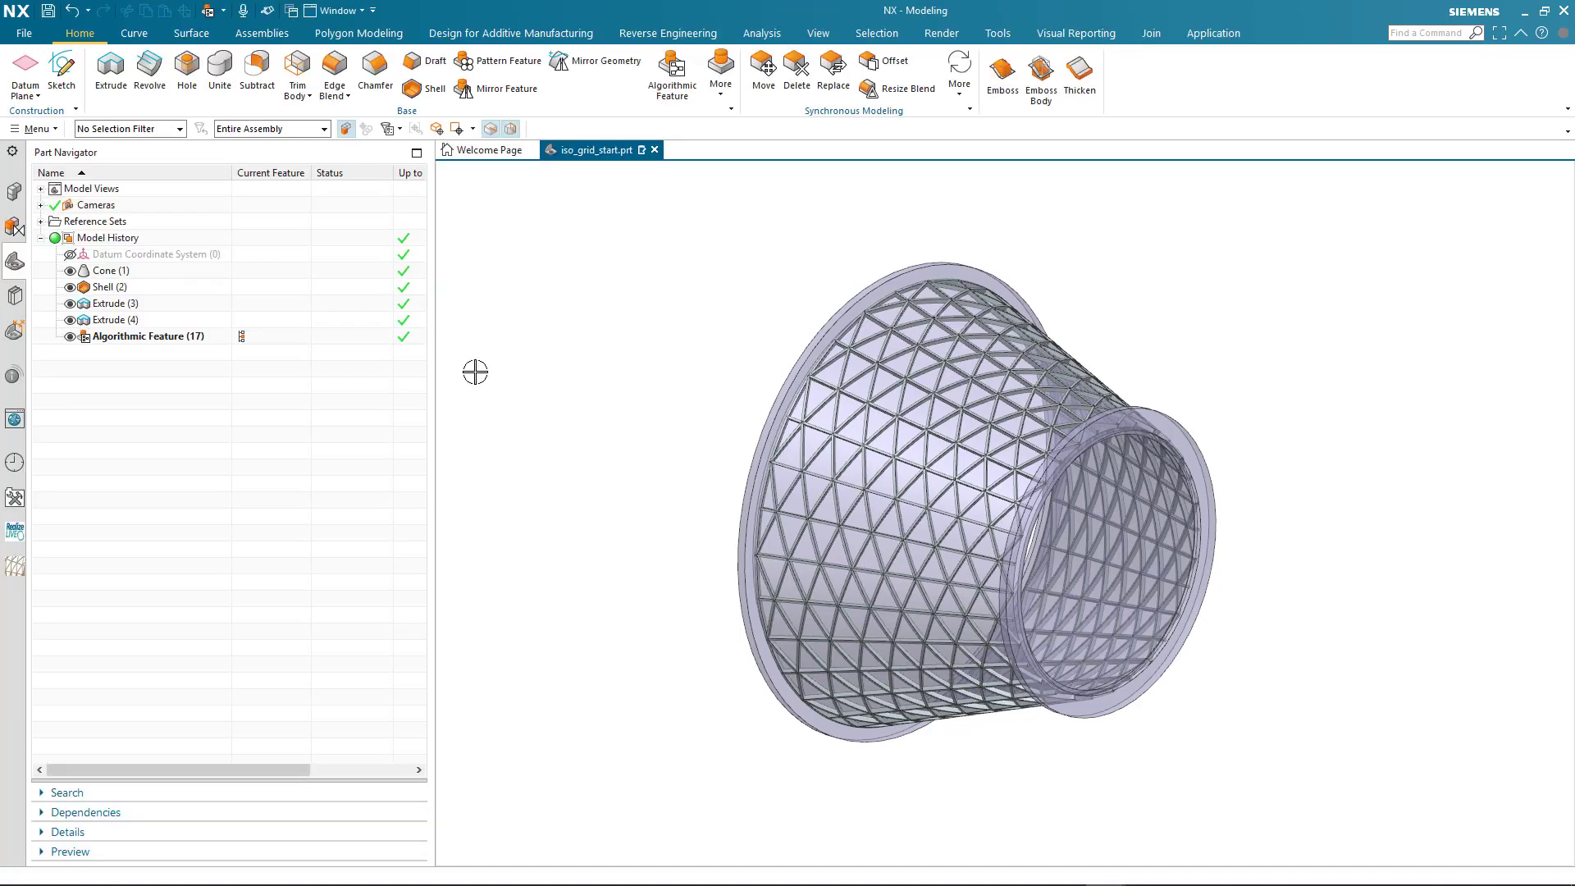
left_click(15, 300)
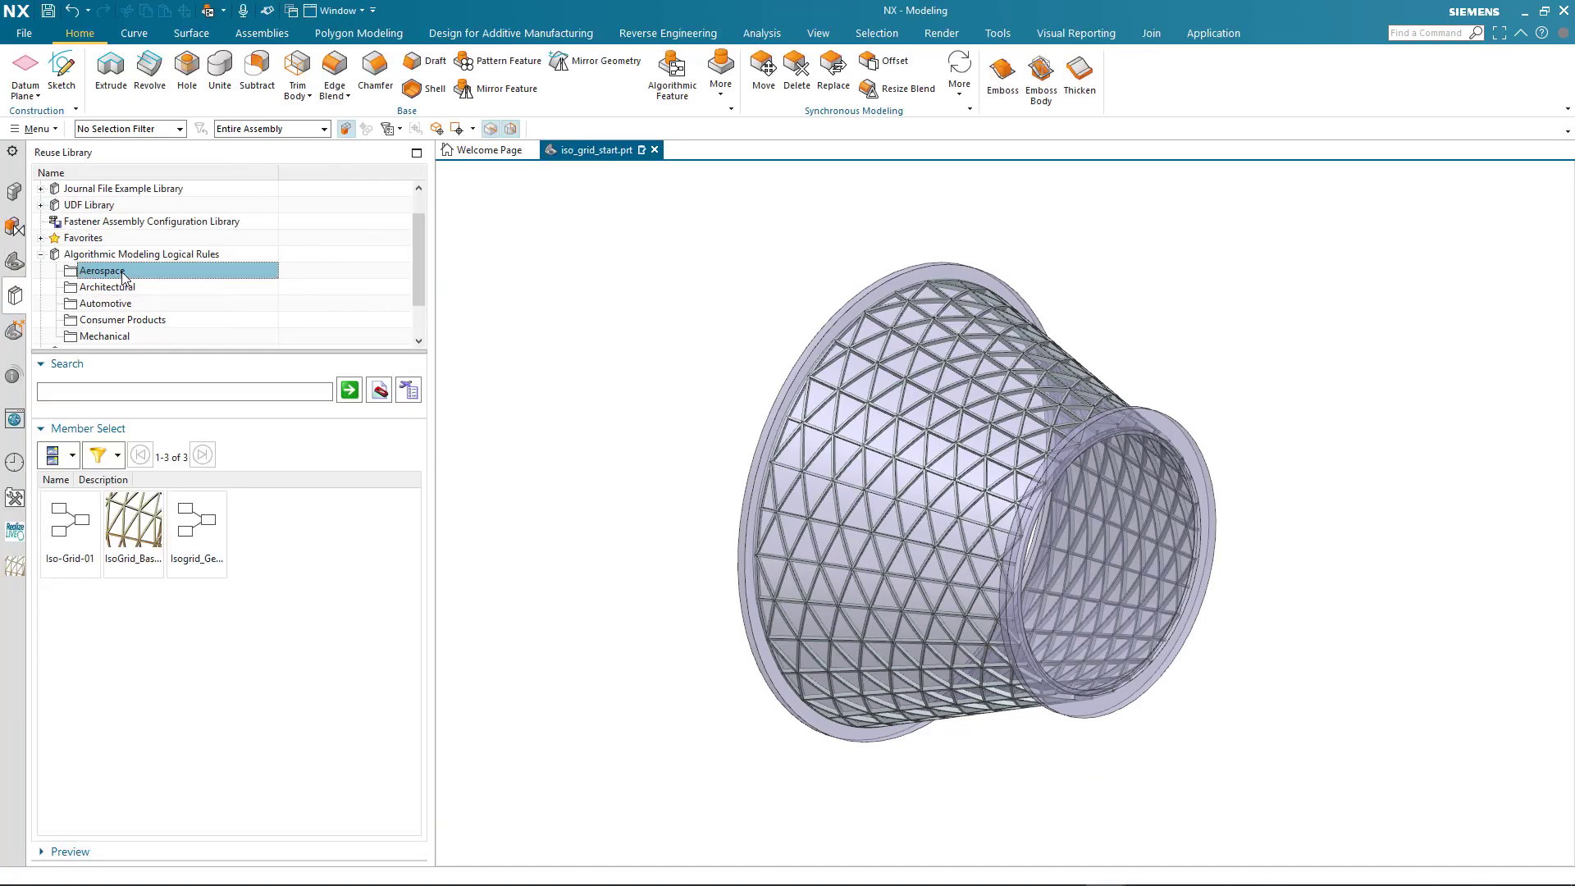